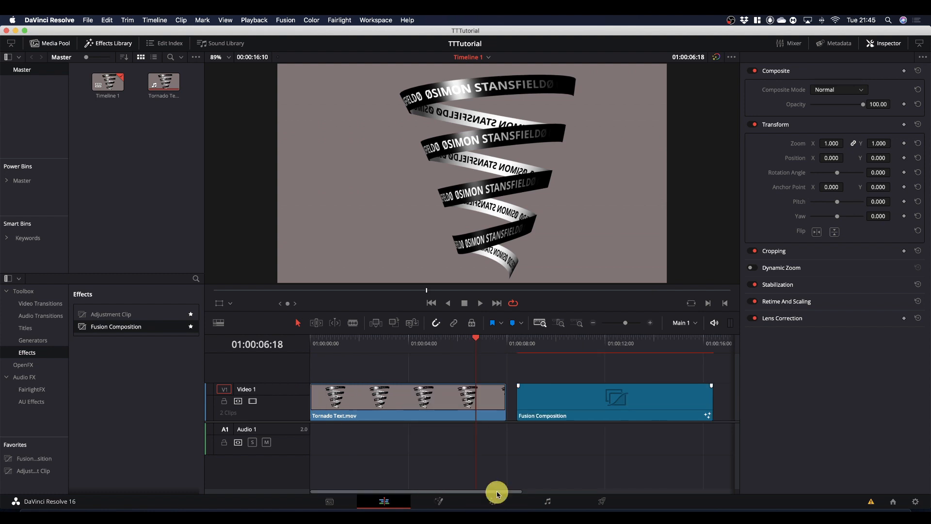
Place the playhead over the Fusion Composition clip in the timeline and open that clip on the Fusion page.
left_click_drag(495, 491, 557, 490)
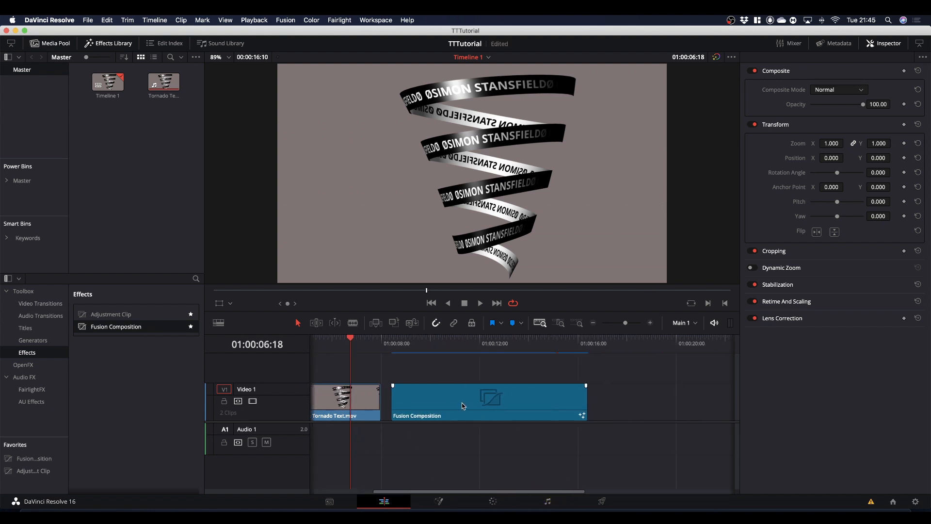
left_click(414, 342)
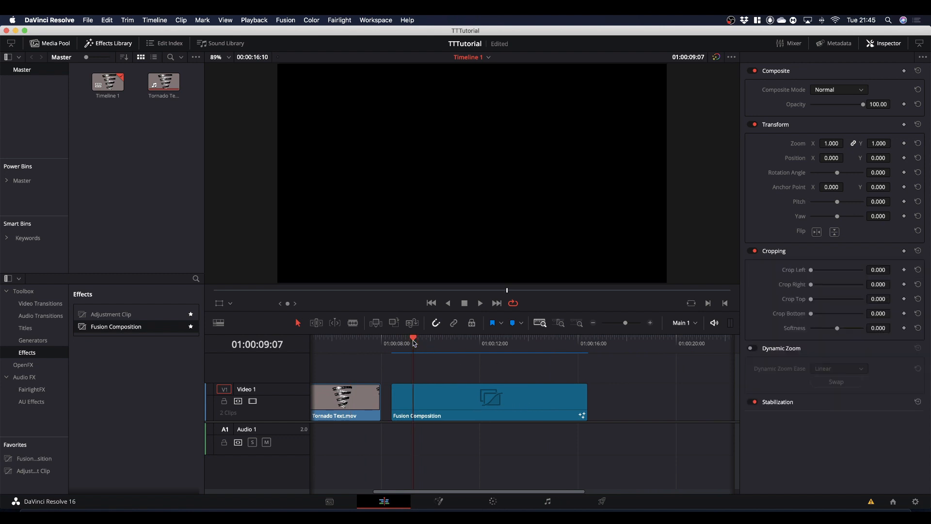
left_click(452, 407)
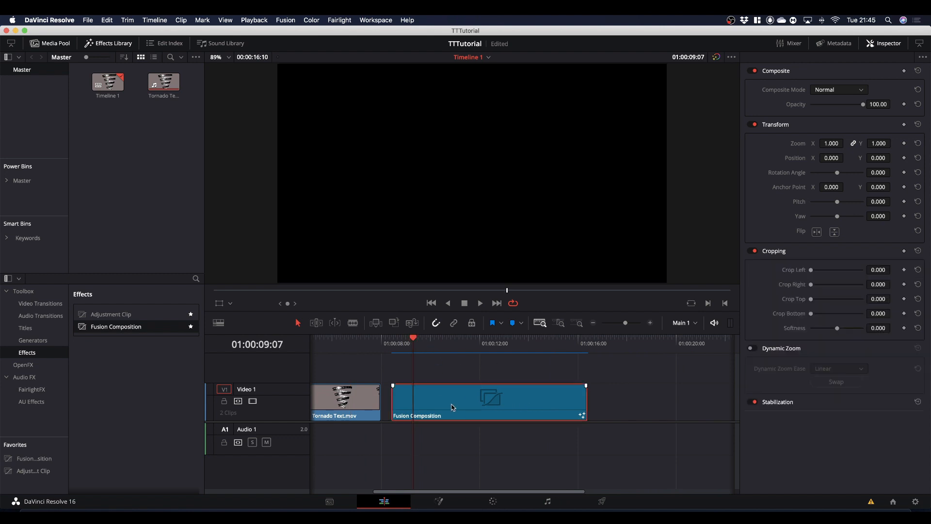
left_click(438, 502)
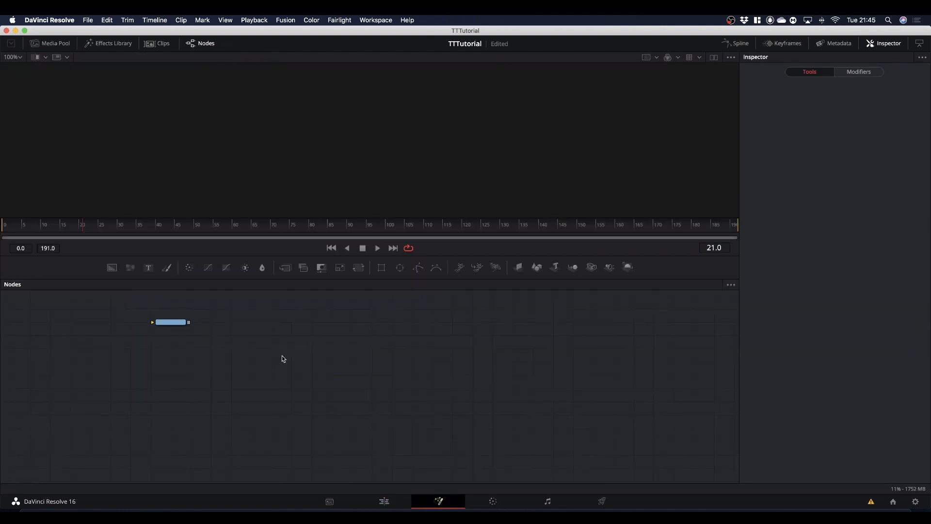
Move the MediaOut1 node to the far lower right of the node graph and add a Text node on the left.
scroll(297, 363, "up", 3, "super")
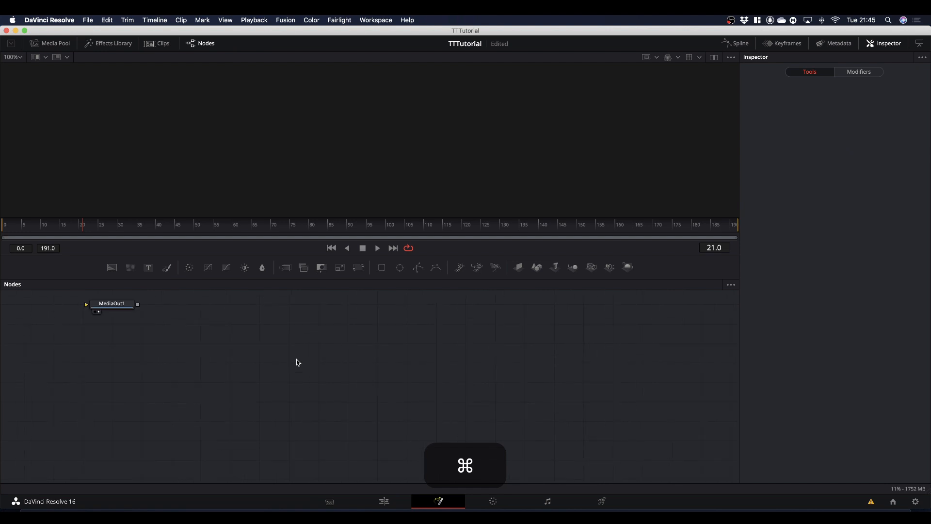
left_click_drag(106, 309, 684, 450)
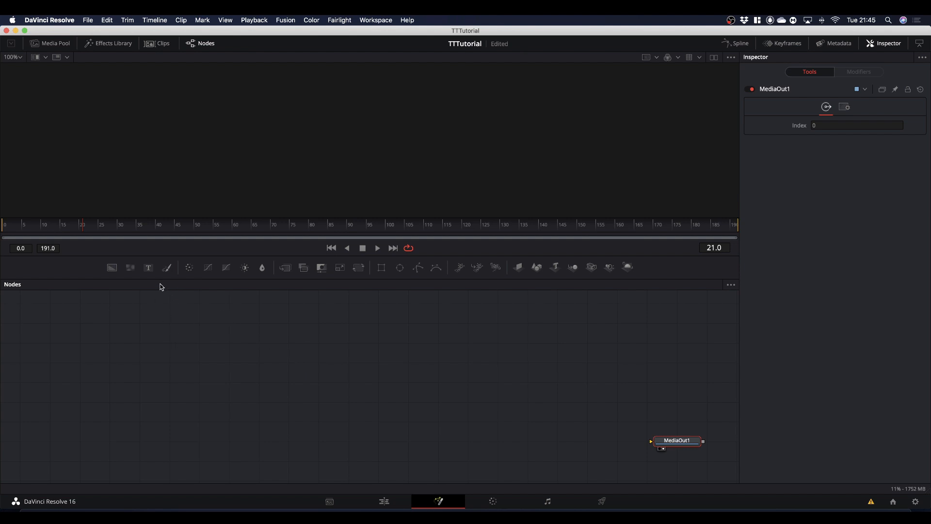
left_click_drag(149, 268, 140, 371)
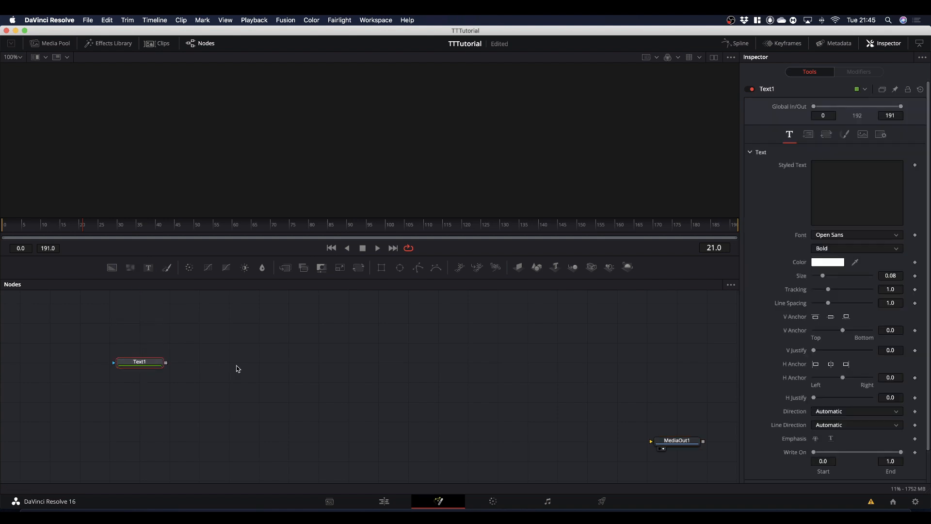
Enter the person's full name in capitals as Text1's styled text, enclosed directly between two Ø characters.
left_click(843, 182)
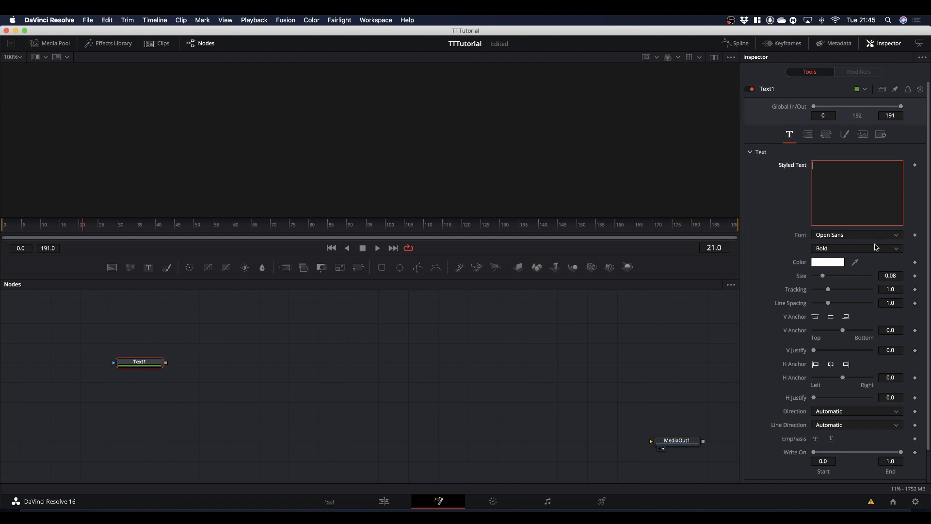
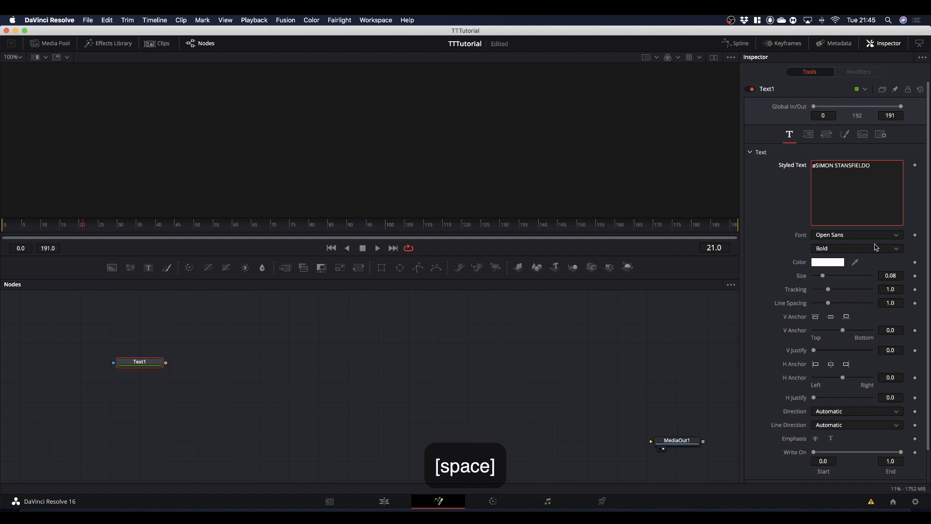
key("BackSpace")
key("BackSpace")
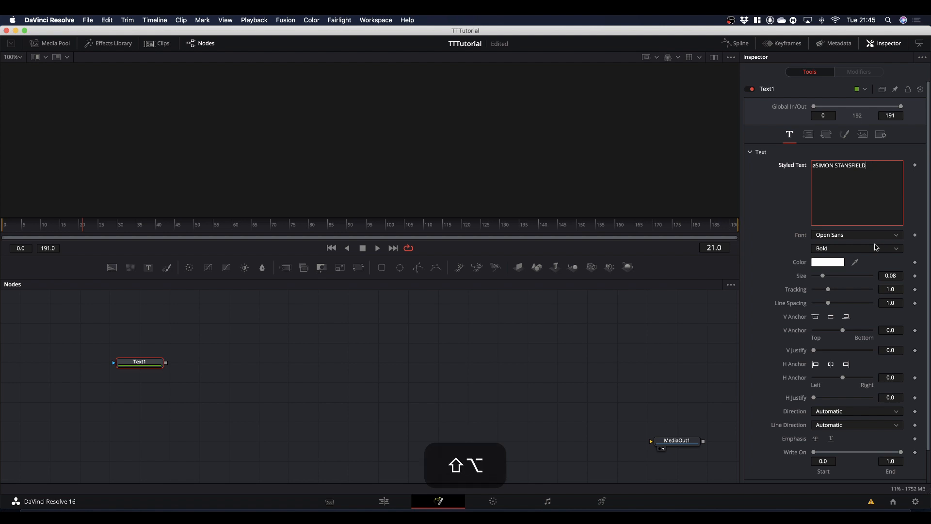
key("Left")
key("Left")
key("Left")
key("Left")
key("Left")
key("Left")
key("Left")
key("Left")
key("Left")
key("Left")
key("Left")
key("Left")
key("Left")
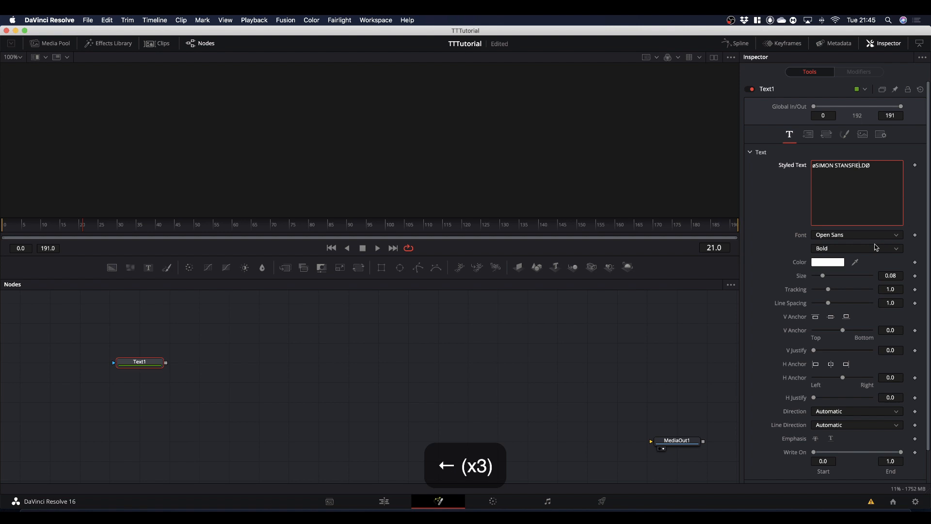
key("Left")
key("Left")
key("Left")
key("Left")
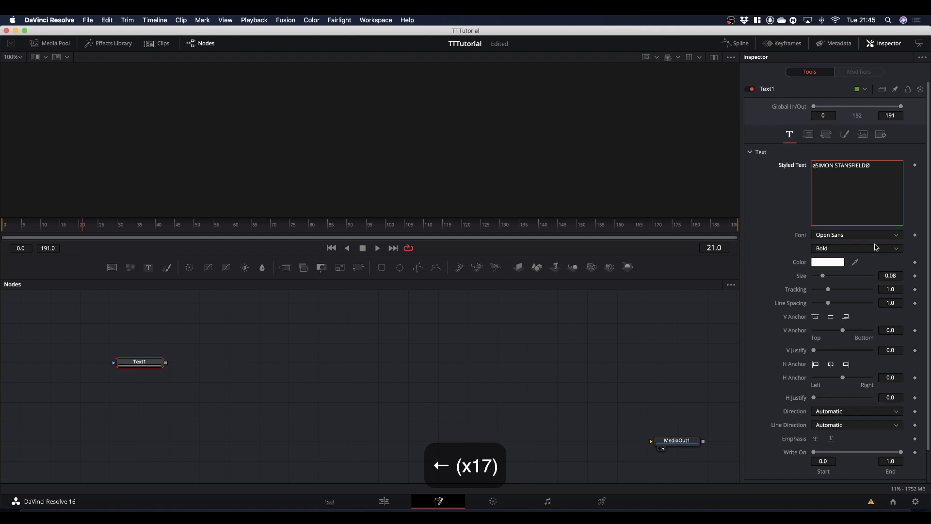
key("BackSpace")
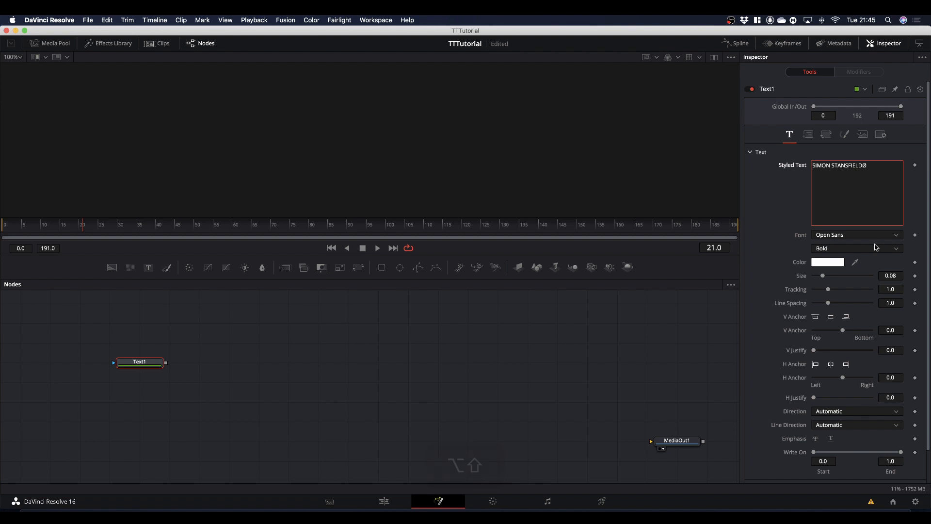
Append a space and a second copy of the Ø-enclosed full name to the end of Text1's styled text.
key("Right")
key("Right")
key("Right")
key("Right")
key("Right")
key("Right")
key("Right")
key("Right")
key("Right")
key("Right")
key("Right")
key("Right")
key("Right")
key("Right")
key("Right")
key("Right")
key("Right")
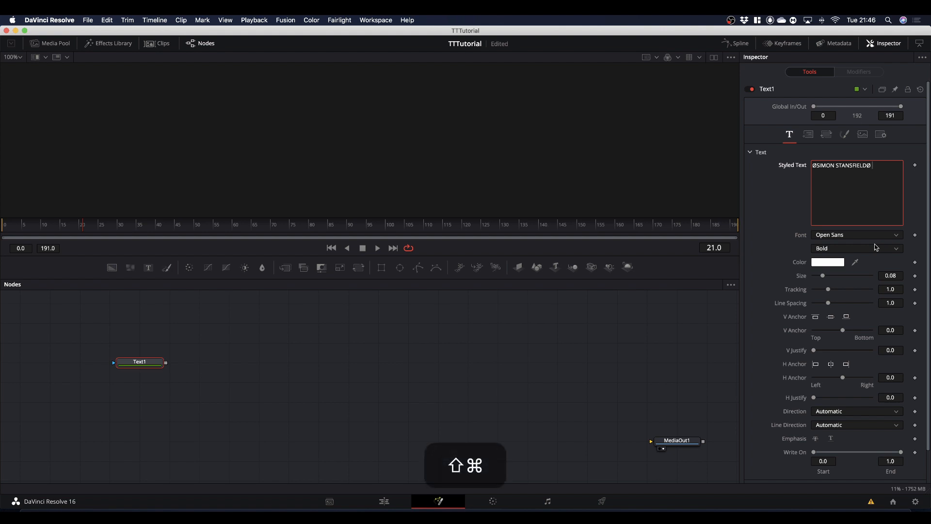
key("shift+super+o")
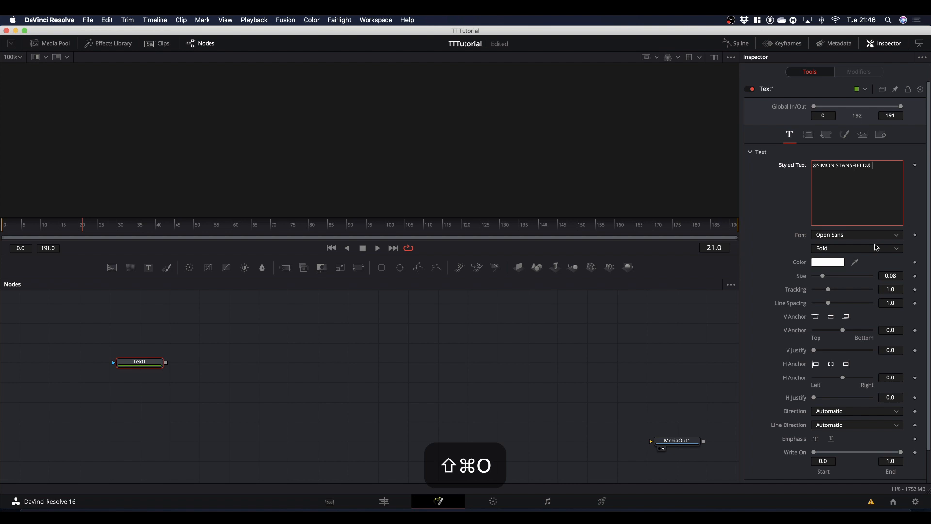
type("ØSIMON STAN")
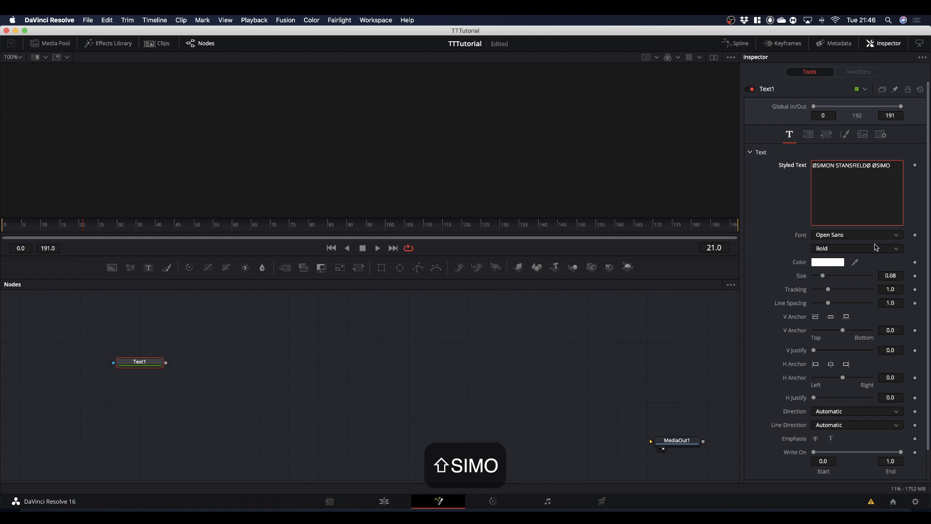
type("SFIELD")
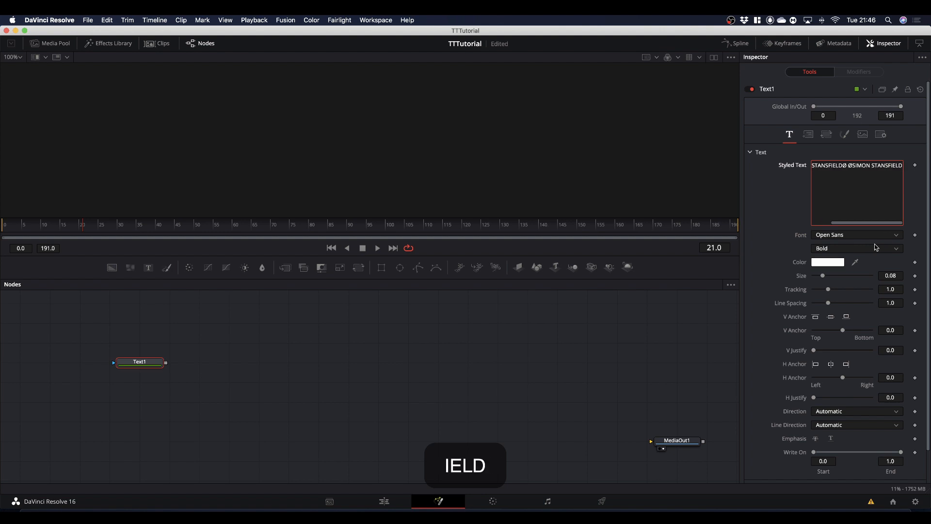
type("Ø")
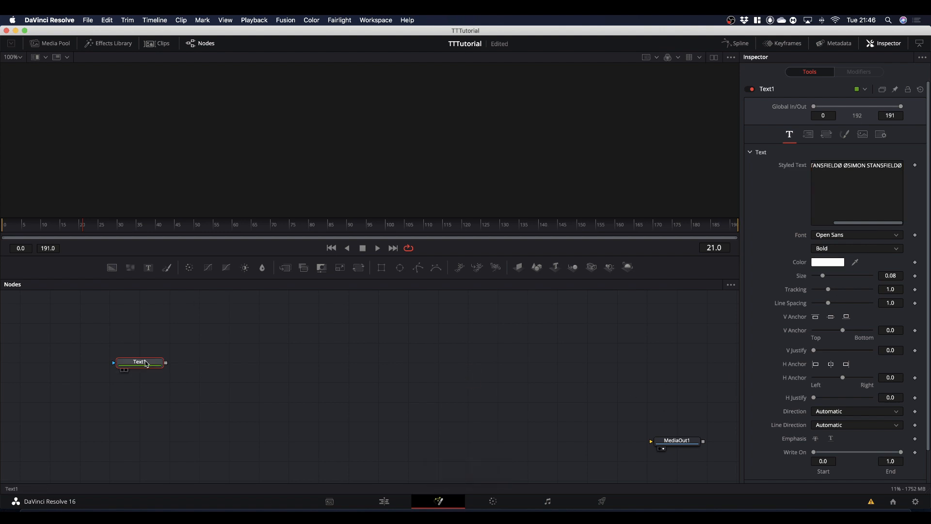
Show Text1 in the viewer and reduce its text size to 0.0743 so the line fits the frame width.
left_click_drag(146, 364, 225, 194)
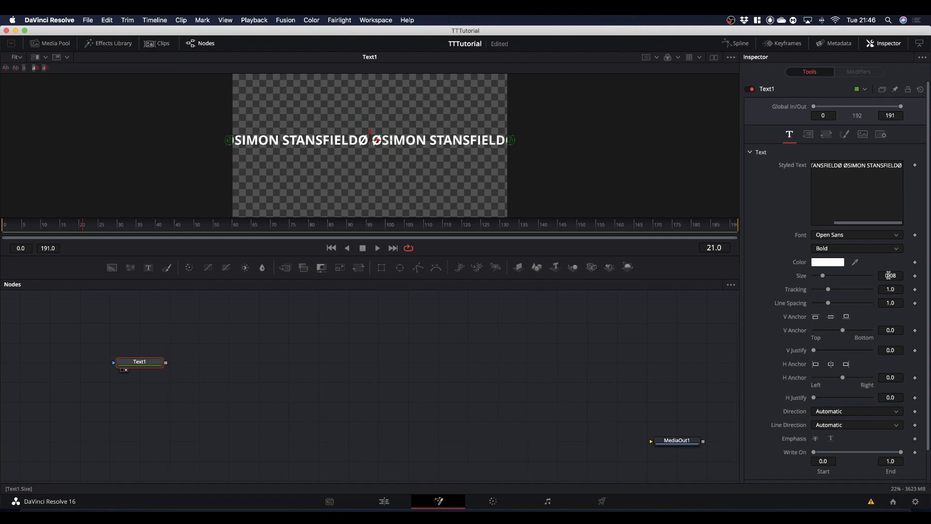
left_click_drag(891, 276, 864, 276)
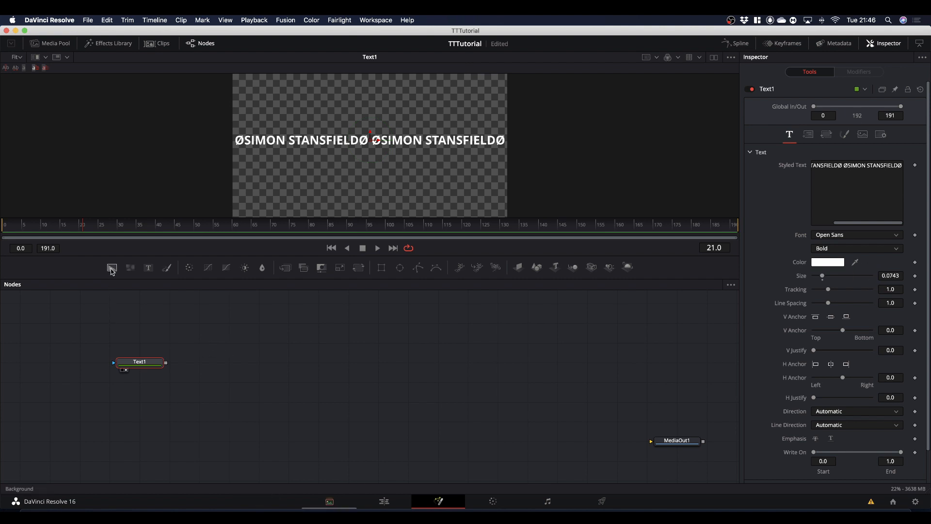
Add a black Background node below Text1, merge the text over it and show Merge1 in the viewer.
left_click_drag(112, 267, 152, 385)
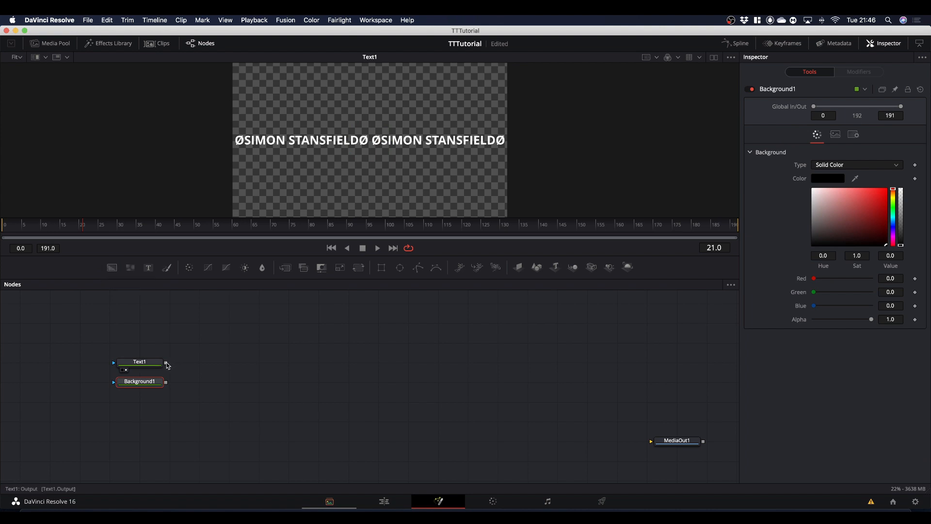
left_click_drag(166, 364, 328, 174)
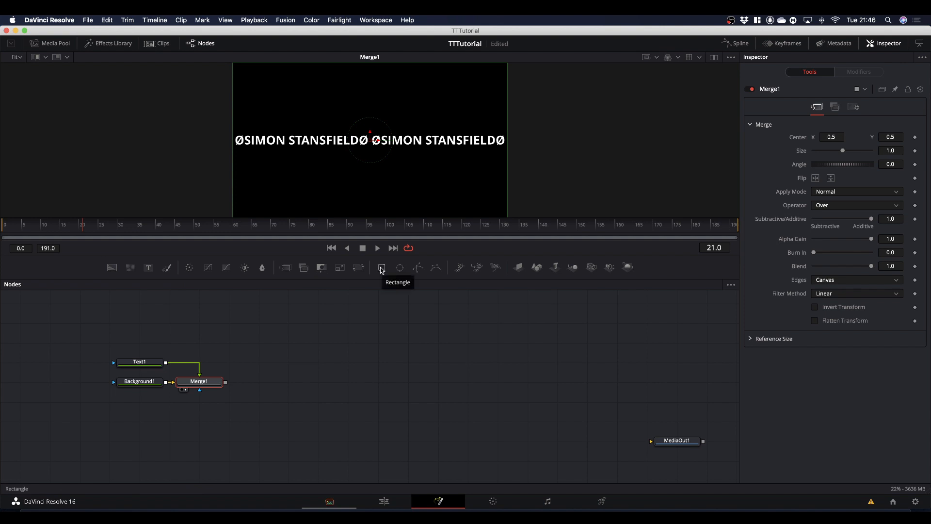
Mask Background1 with a Rectangle of width 1.0 and height 0.11 to form a band behind the text.
left_click_drag(381, 270, 146, 385)
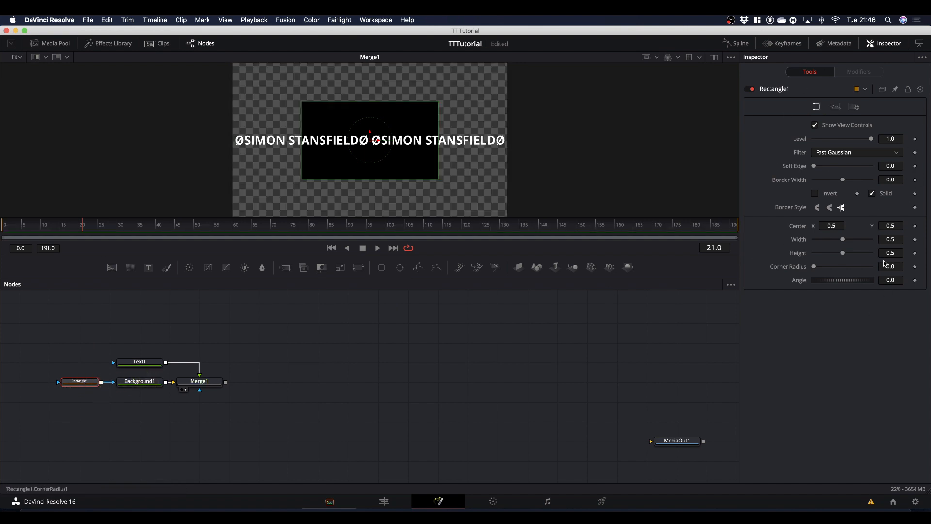
left_click_drag(842, 240, 716, 258)
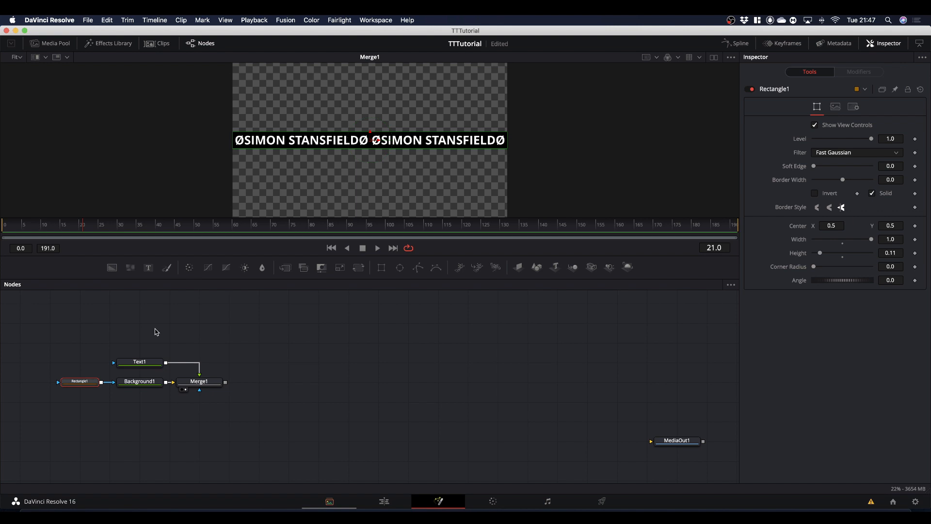
Move the Text1, Rectangle1, Background1 and Merge1 nodes together slightly higher in the node graph.
left_click_drag(44, 346, 203, 368)
left_click(202, 368)
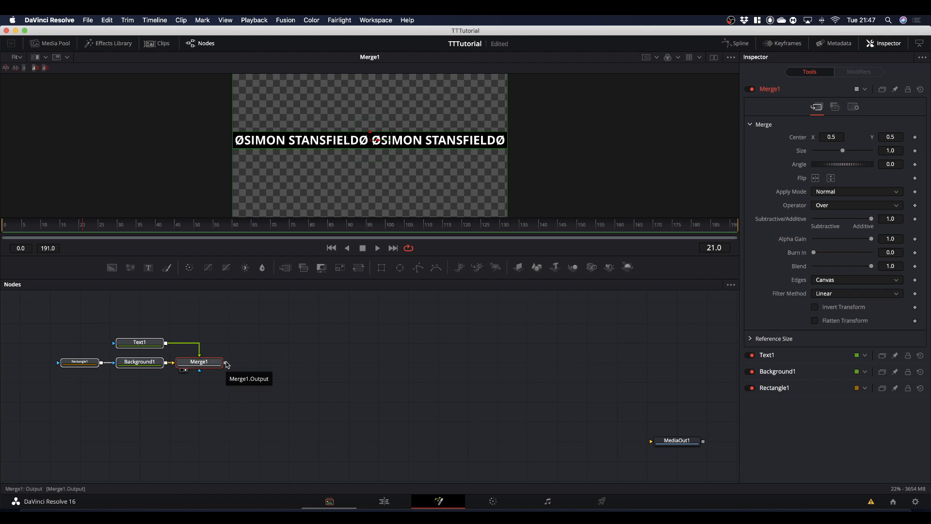
left_click(248, 419)
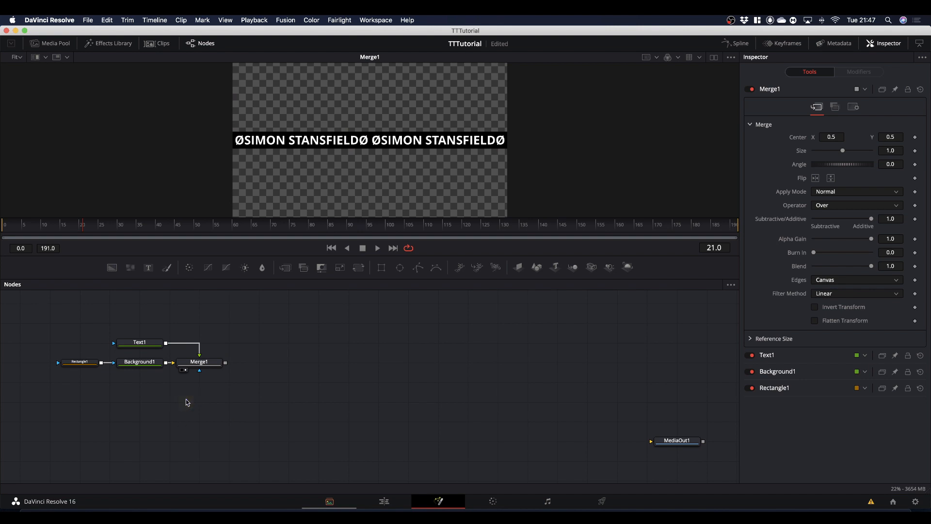
Add an Invert Color node below Merge1 and feed Merge1's output into it.
key("shift+space")
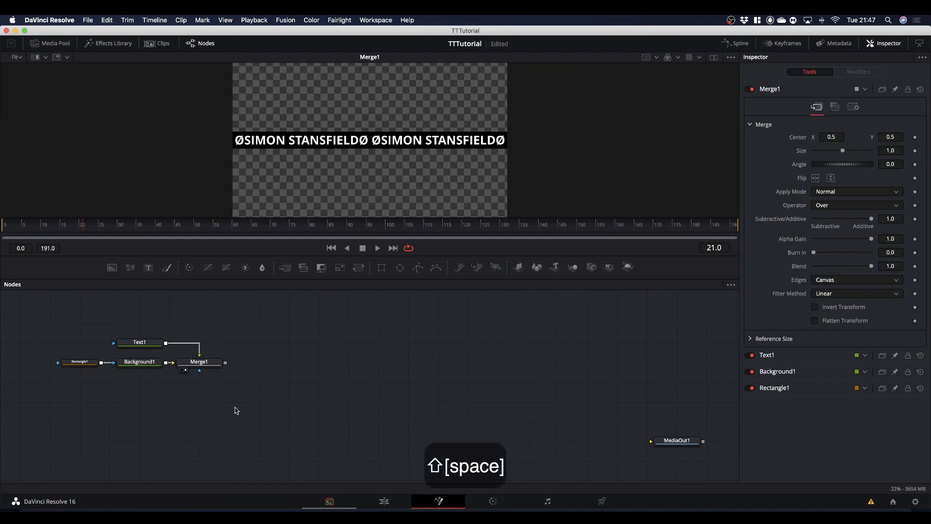
type("invert")
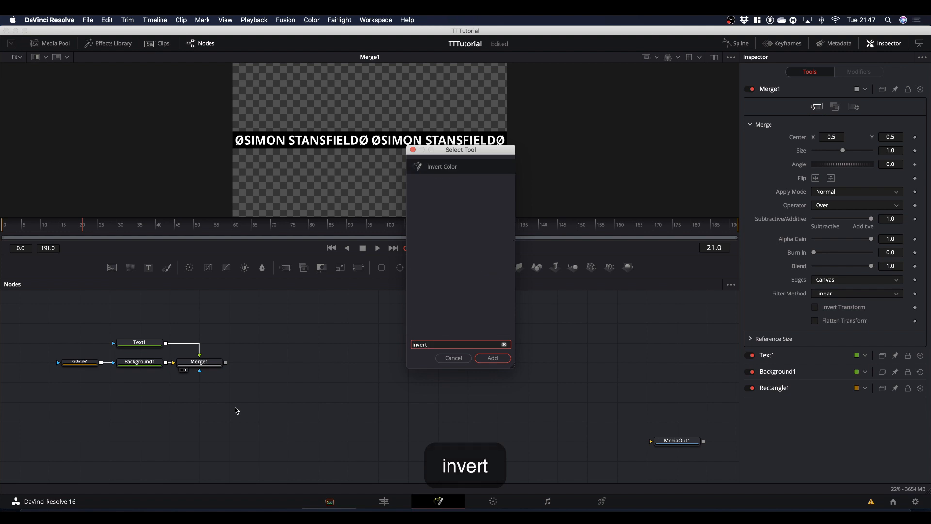
key("Return")
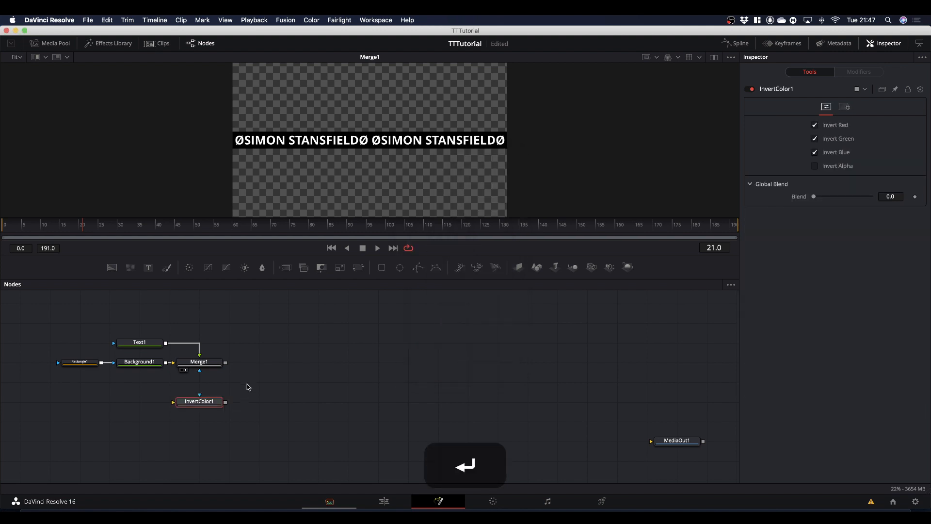
left_click_drag(226, 363, 174, 400)
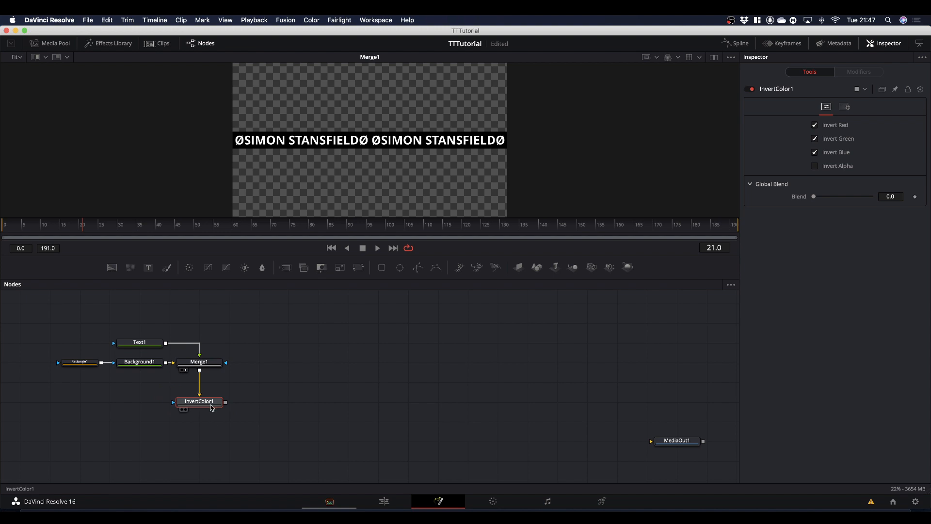
Show InvertColor1 in the viewer and limit its inversion to the text band using Rectangle1 as its mask.
left_click(212, 406)
key("1")
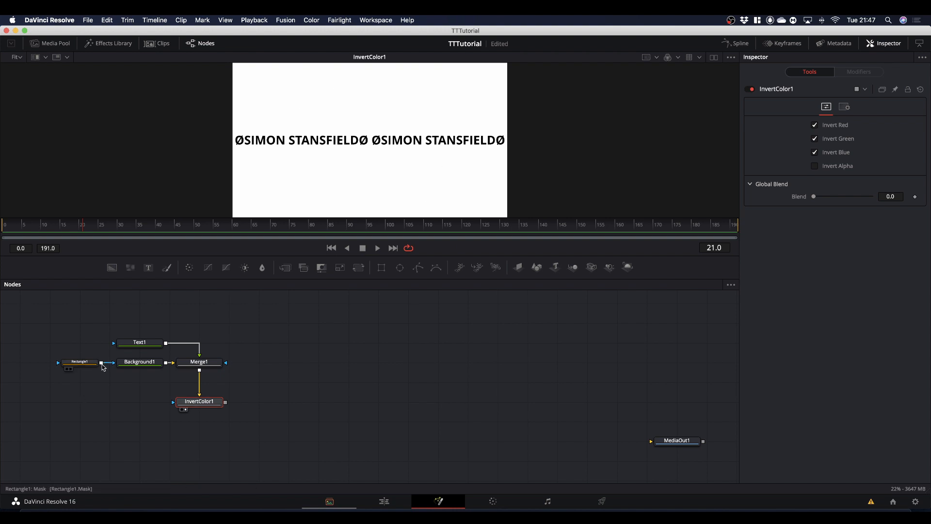
left_click_drag(101, 363, 180, 401)
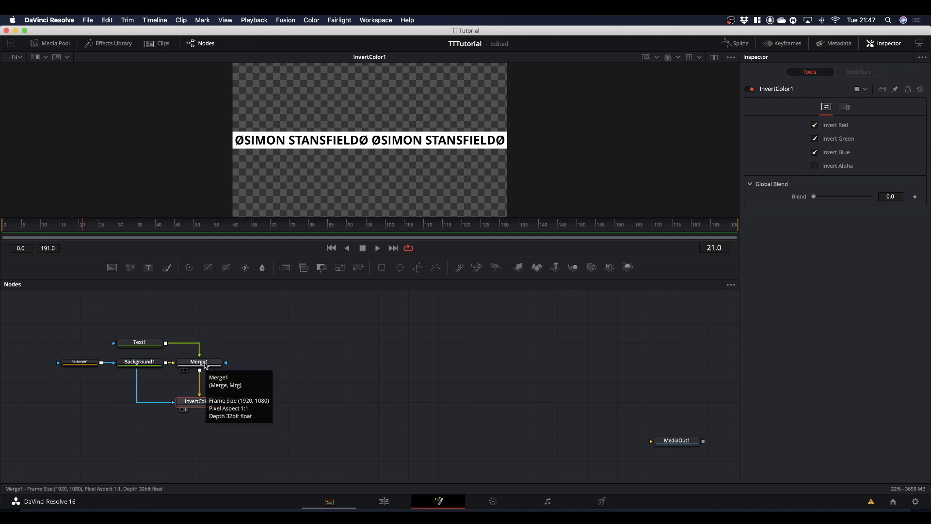
Split the display into two viewers and show Merge1 in the free one beside InvertColor1.
left_click(714, 57)
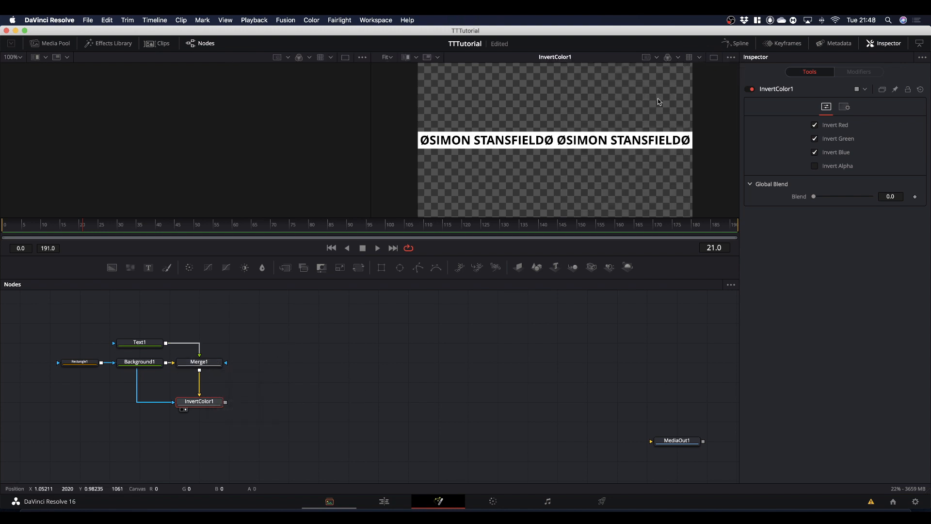
left_click_drag(216, 362, 245, 140)
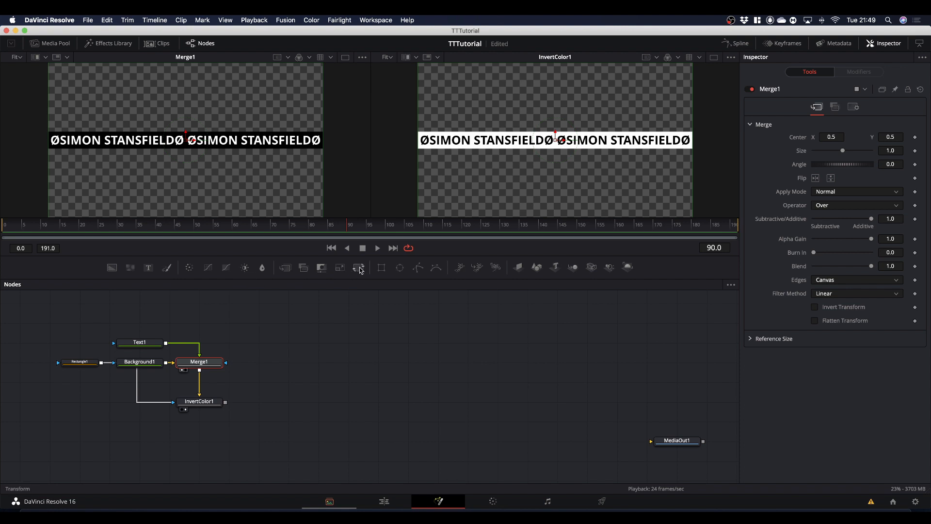
Add a Transform node beside Merge1, feed Merge1's output into it, and show it in place of Merge1 in the viewer.
left_click_drag(359, 268, 289, 366)
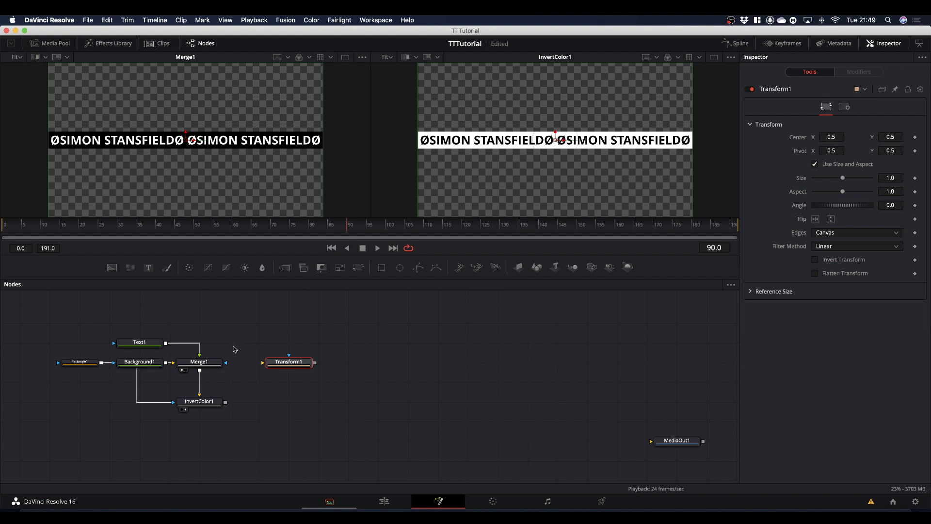
left_click_drag(200, 370, 243, 199)
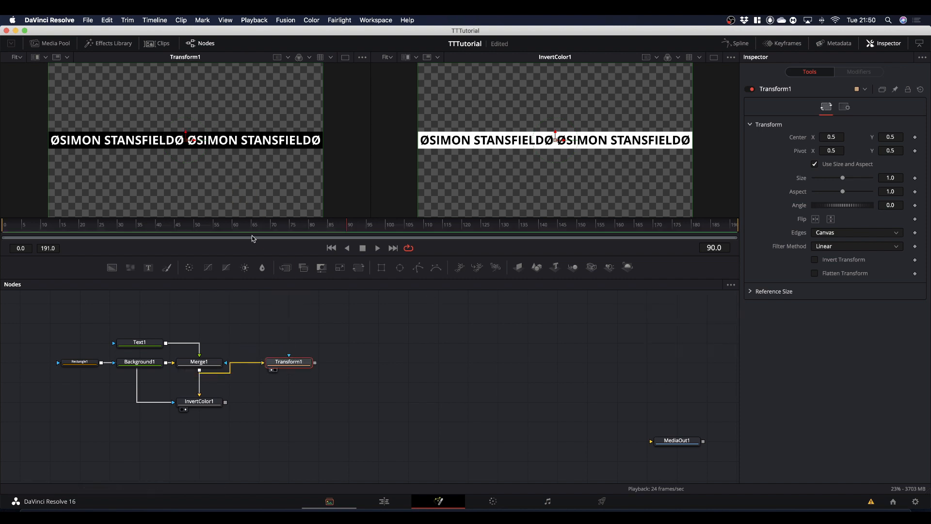
Keyframe Transform1's Center at frame 0 with an X value of 1.5.
left_click(349, 227)
left_click_drag(349, 227, 7, 249)
left_click(915, 138)
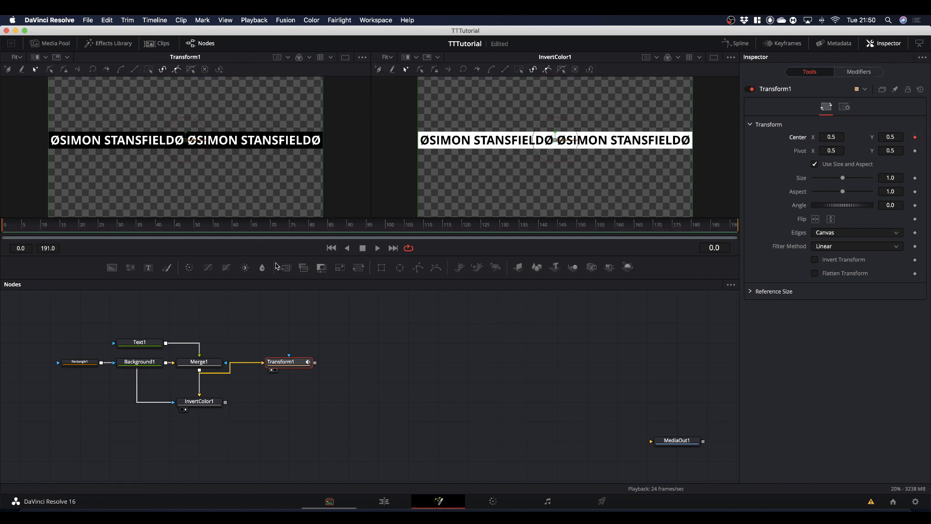
left_click(831, 138)
type("1.")
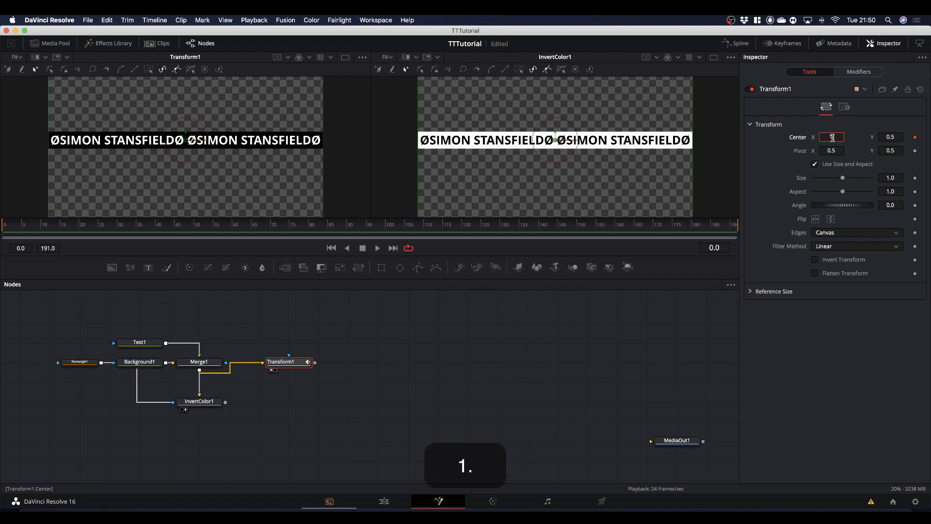
type("5")
key("Return")
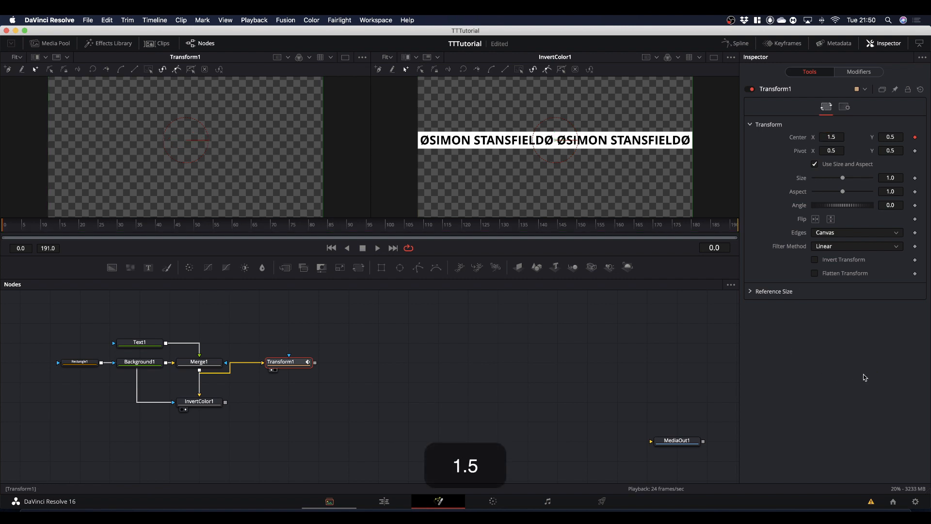
Keyframe Transform1's Center X at 0.5 on frame 96.
left_click_drag(287, 226, 372, 237)
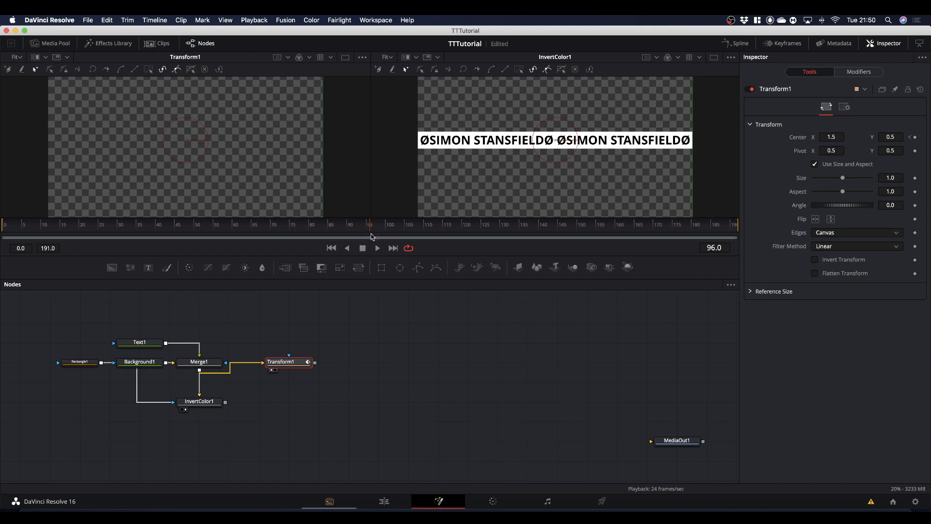
left_click(832, 137)
type(".5")
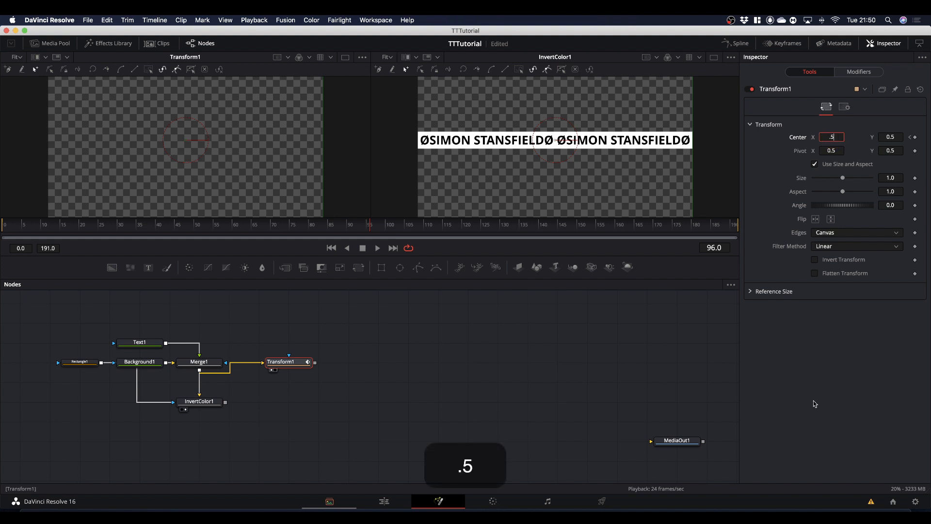
left_click(814, 402)
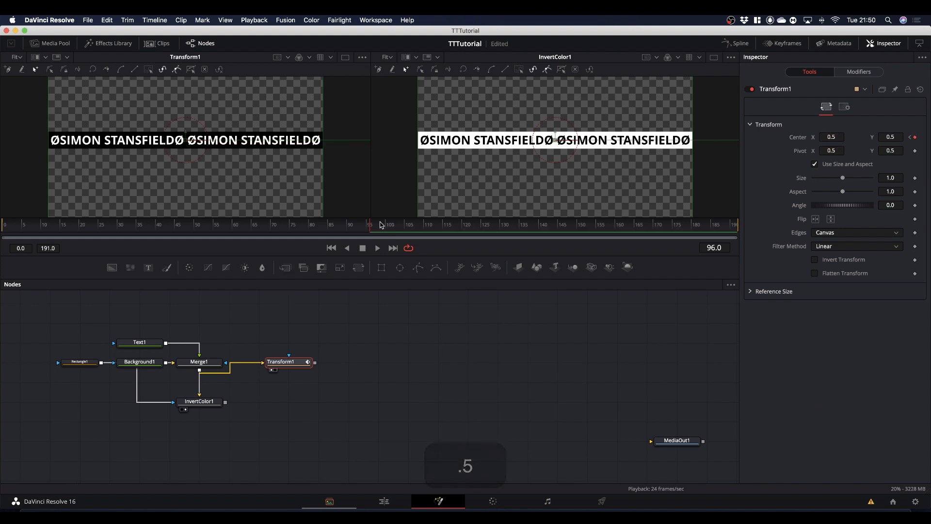
Keyframe Transform1's Center X at -0.5 on frame 191 and play back the scrolling band.
left_click_drag(371, 229, 737, 241)
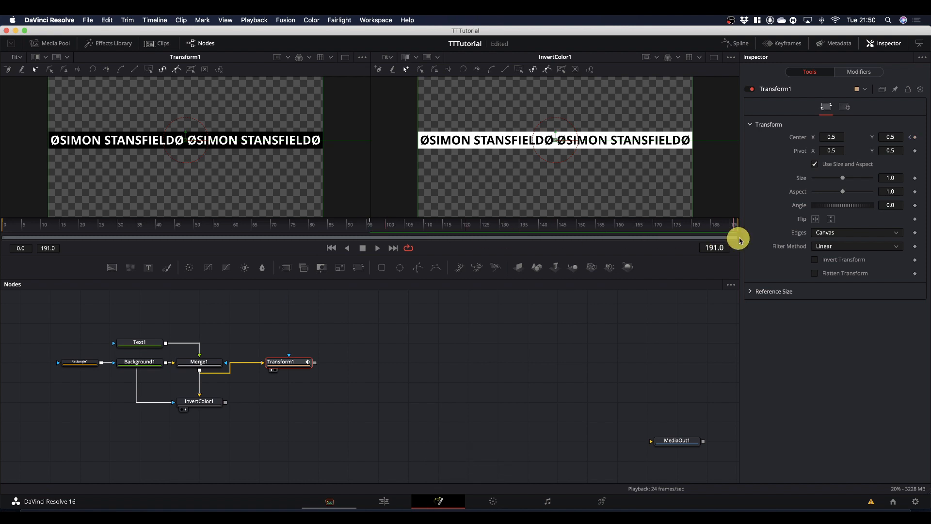
left_click(830, 137)
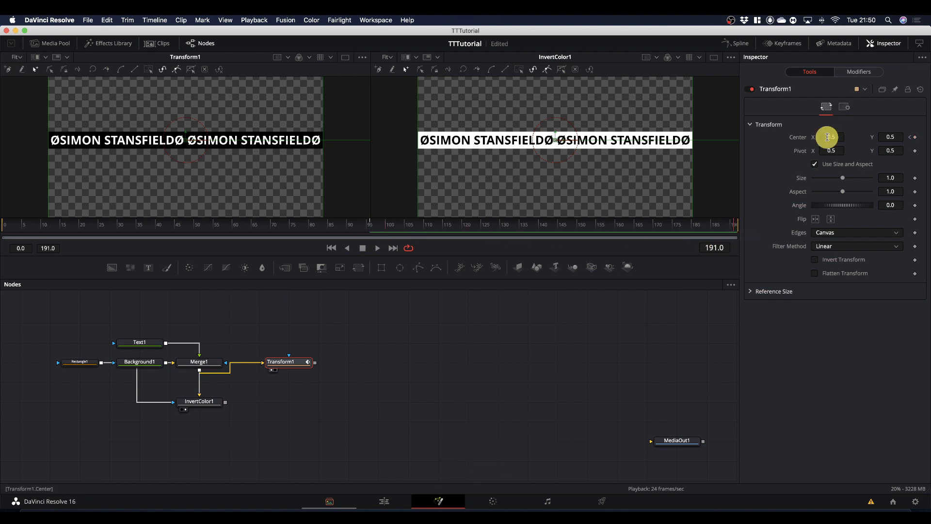
type("-")
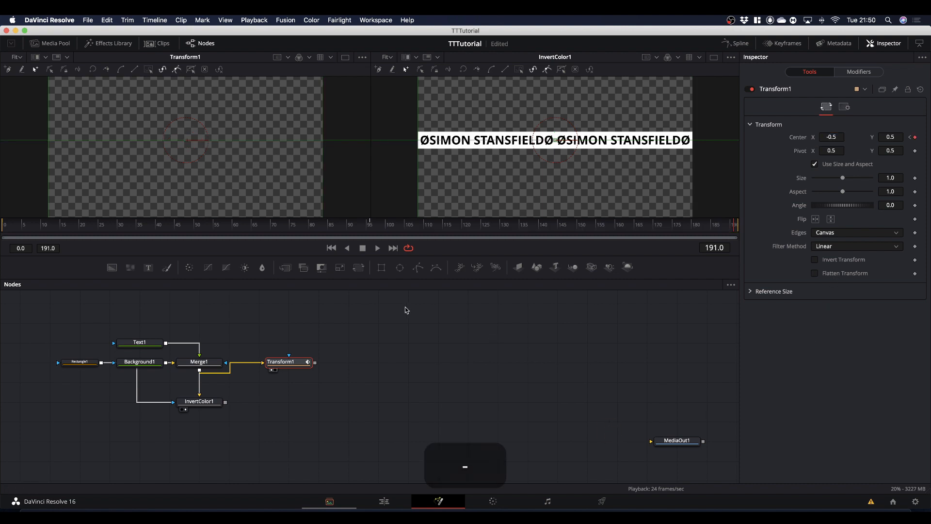
key("space")
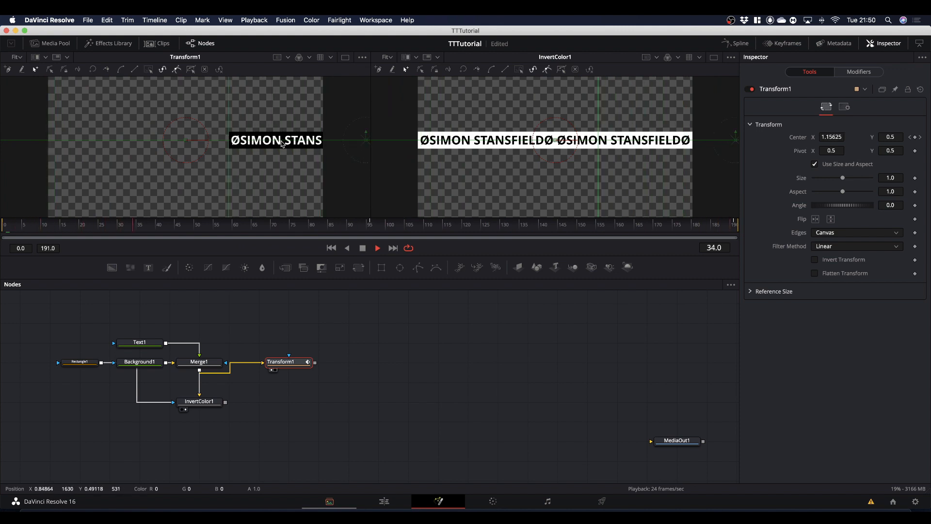
key("space")
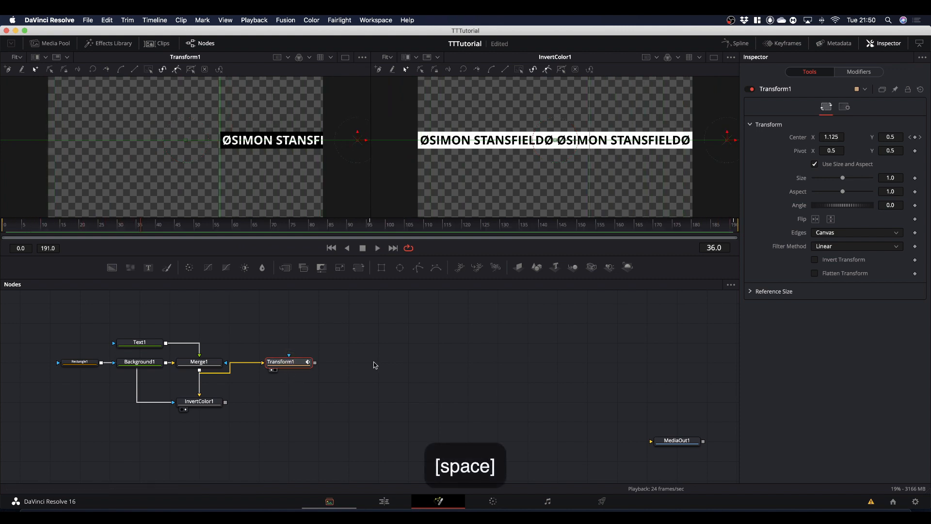
Set Transform1's Edges to Wrap and play back the continuous scroll.
left_click(824, 235)
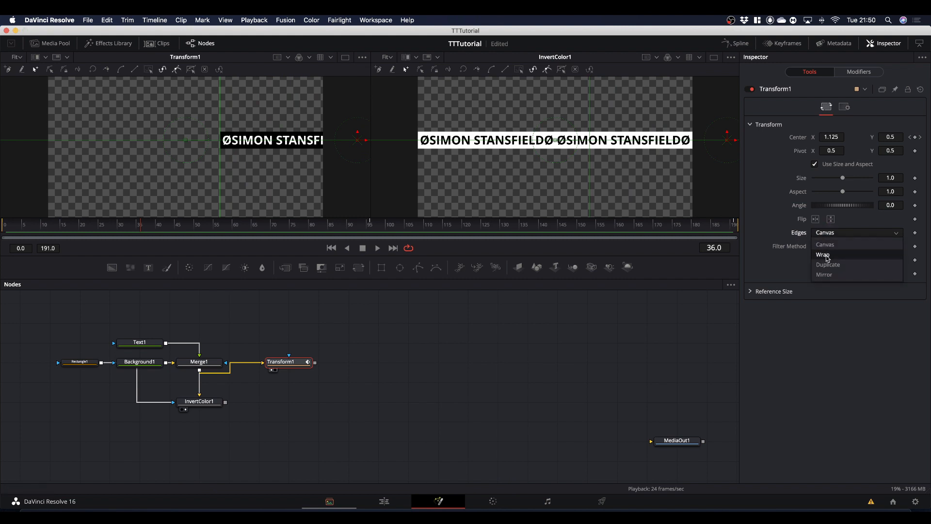
left_click(827, 256)
key("space")
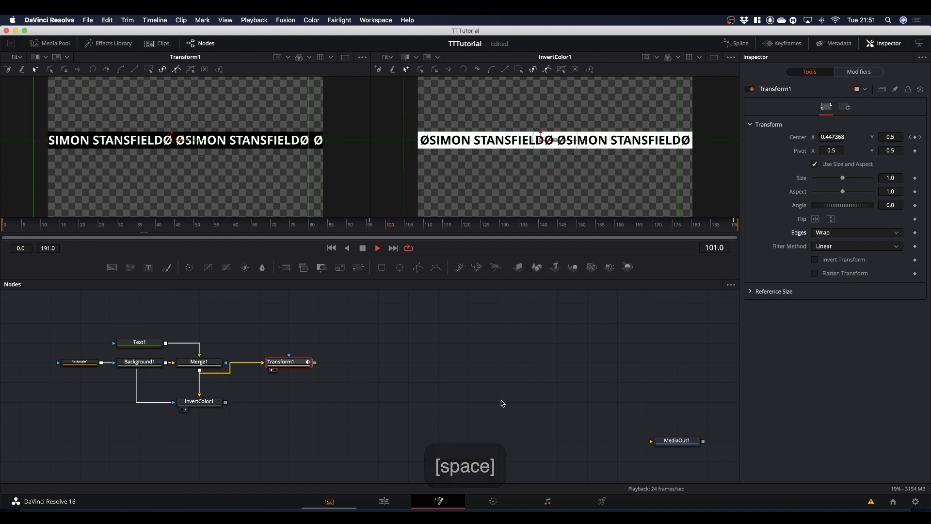
key("space")
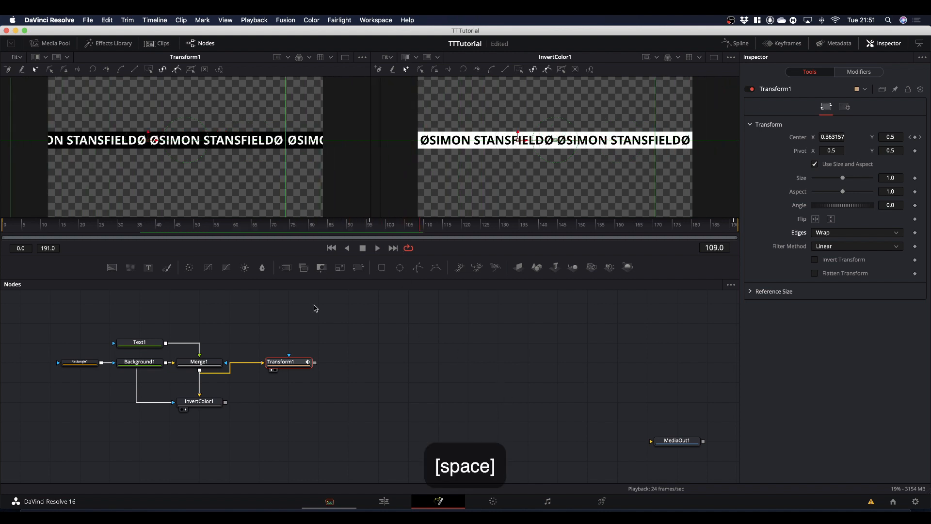
Duplicate Transform1 below itself and feed InvertColor1's output into the copy.
left_click(285, 362)
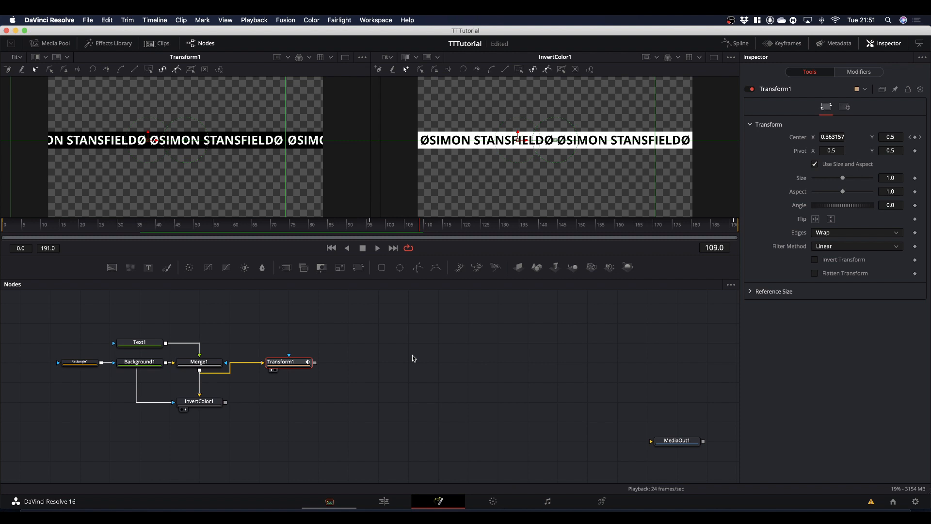
key("super+c")
left_click(285, 412)
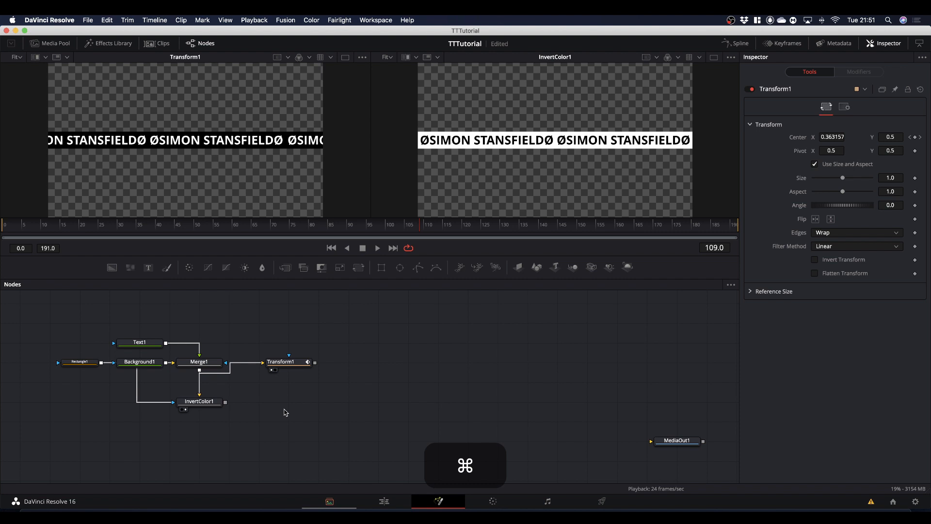
key("super+v")
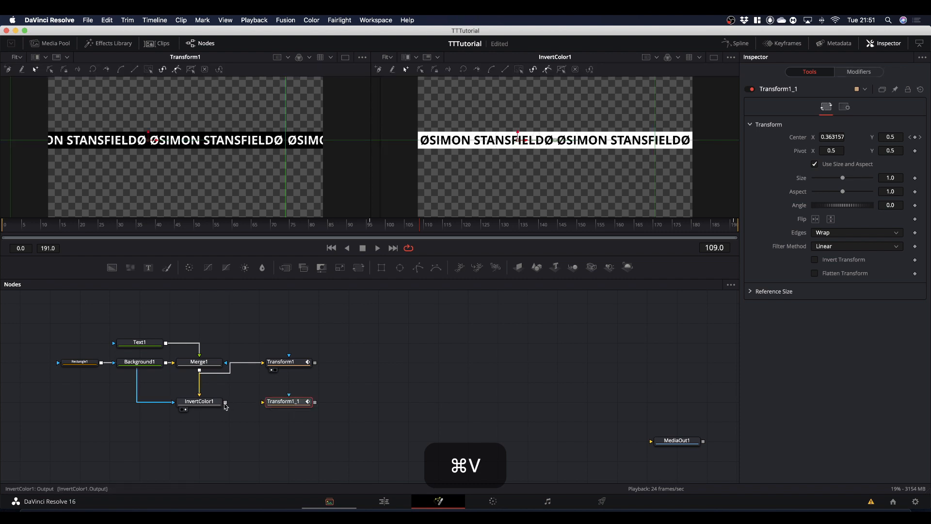
left_click_drag(225, 404, 277, 402)
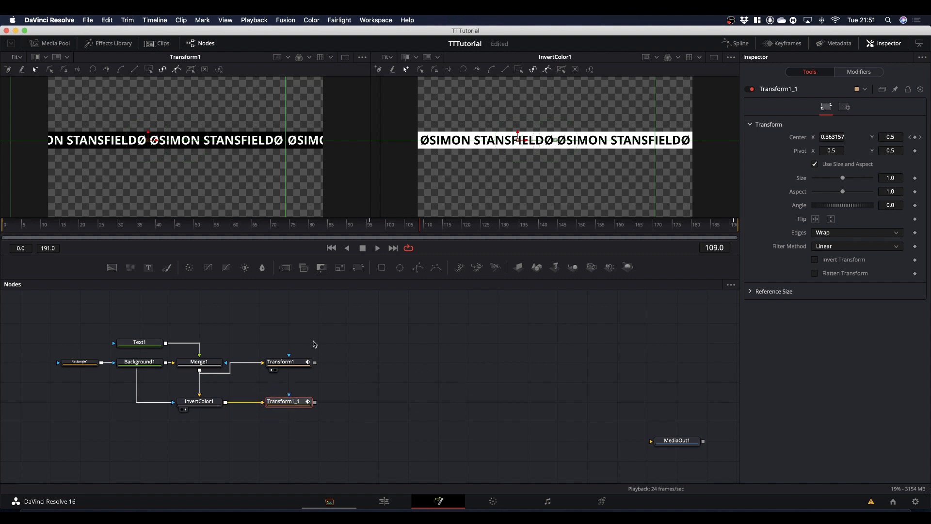
Show Transform1_1 in the InvertColor1 viewer and play back both scrolling bands together.
left_click(329, 382)
left_click(482, 189)
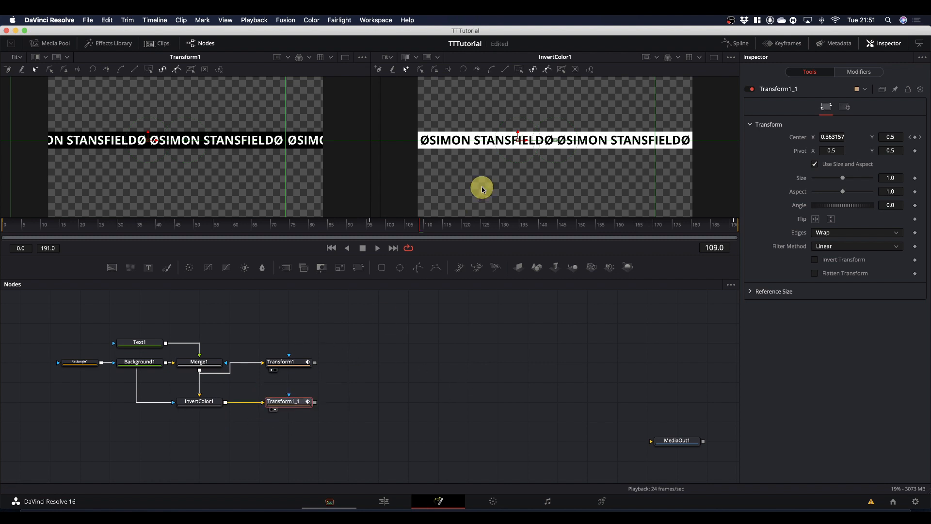
key("space")
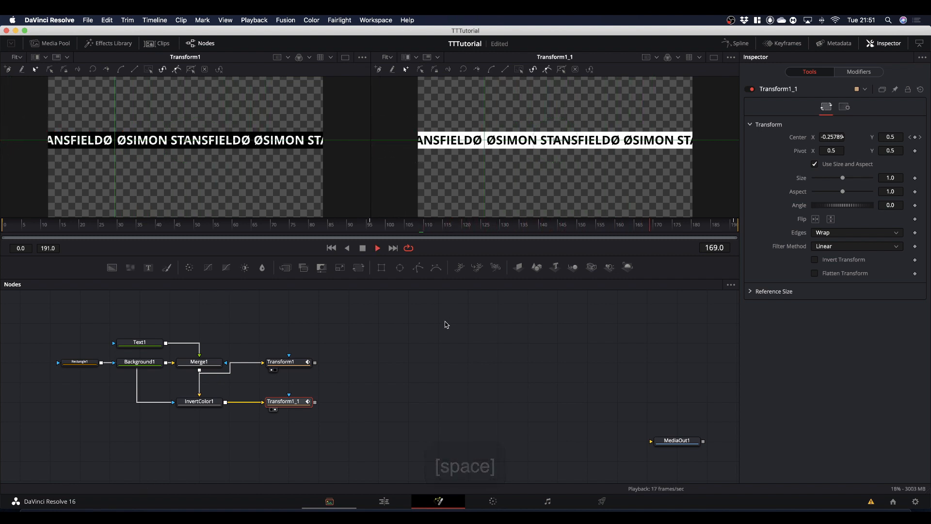
key("space")
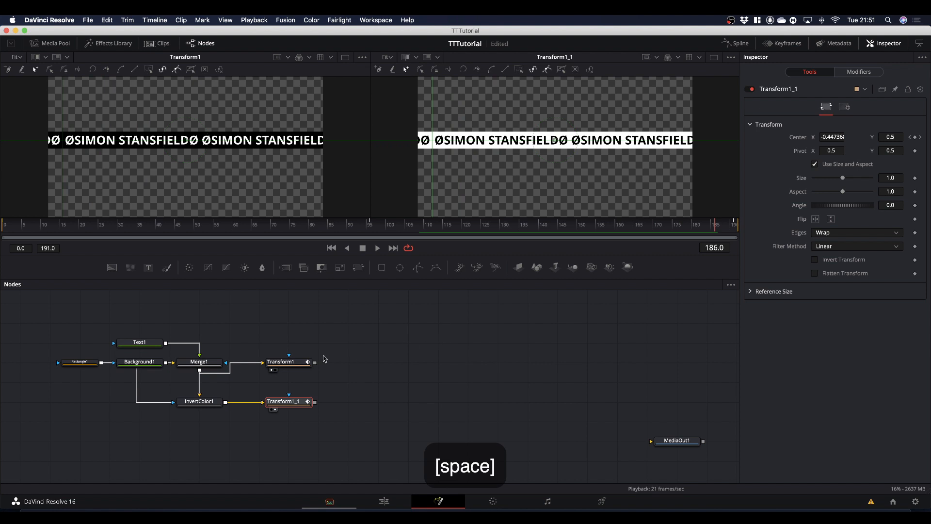
Shift all nodes except MediaOut1 together to the left in the node graph, then deselect them.
left_click_drag(45, 315, 339, 448)
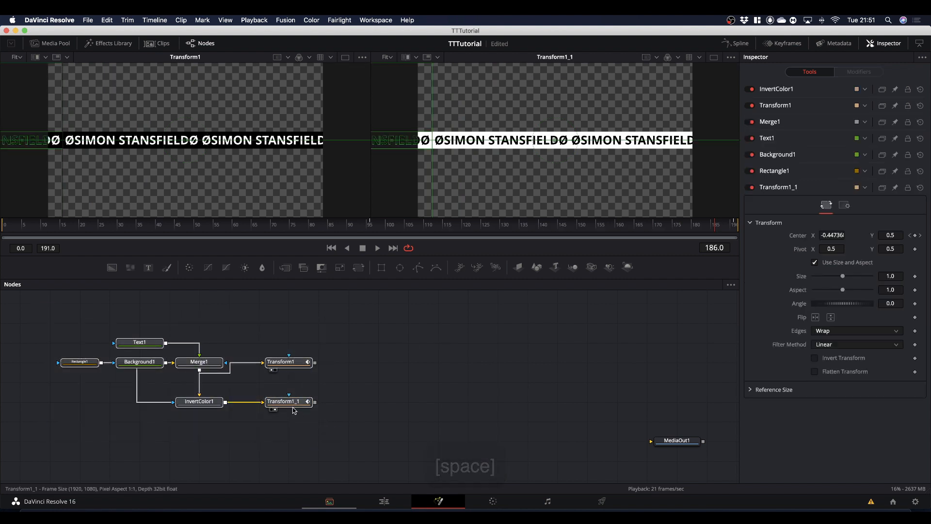
left_click_drag(293, 410, 239, 408)
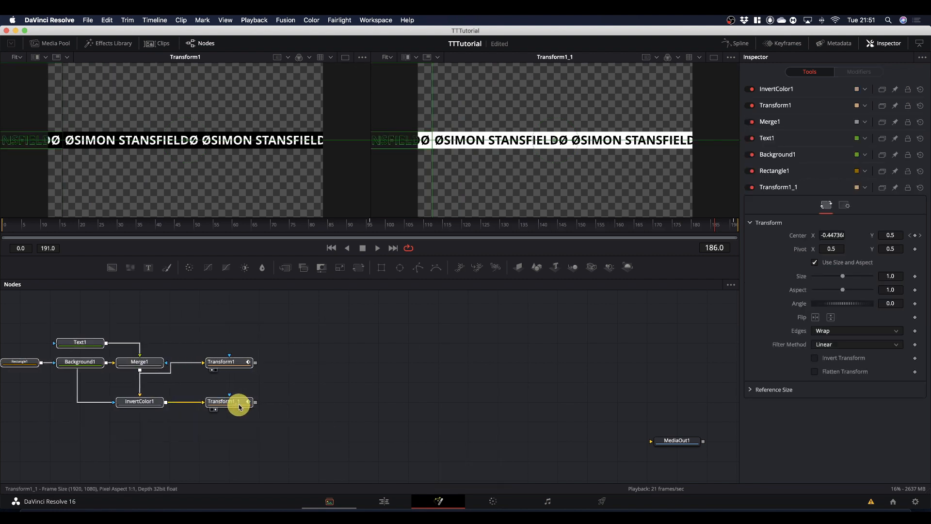
left_click(360, 373)
Rename the Transform1 node as WoB.
left_click(219, 362)
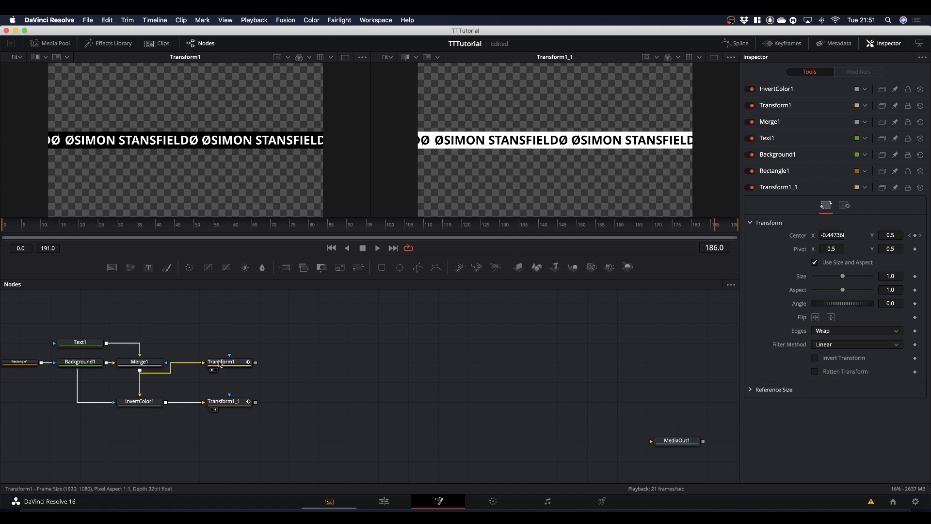
left_click(223, 364)
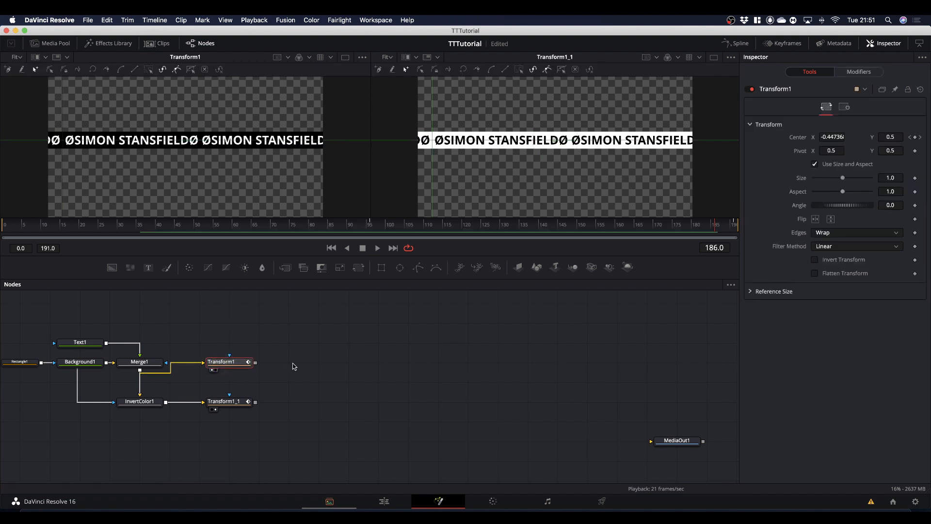
key("F2")
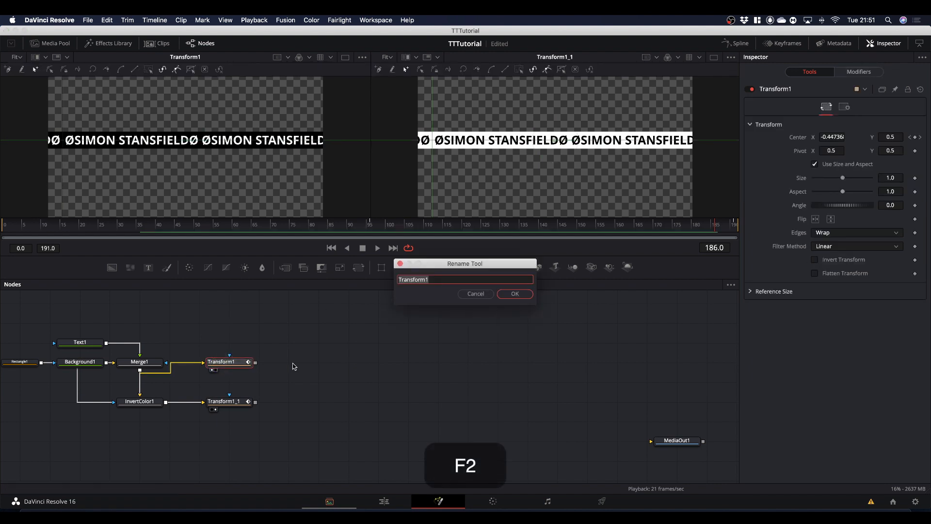
key("shift")
type("W")
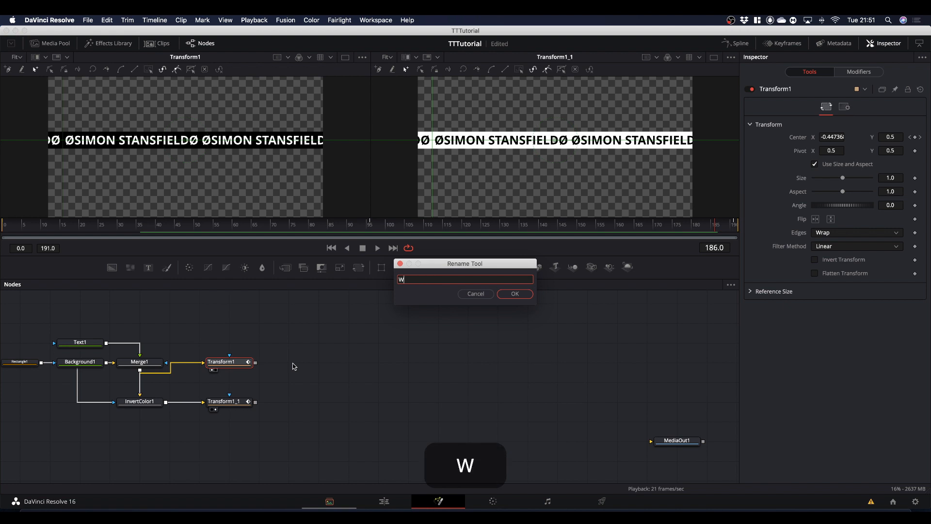
type("o")
key("shift")
type("B")
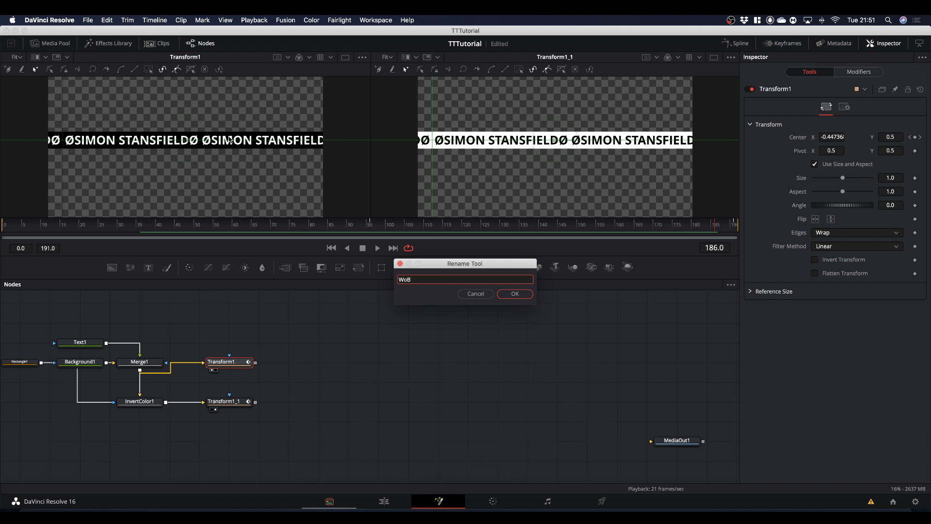
left_click(516, 294)
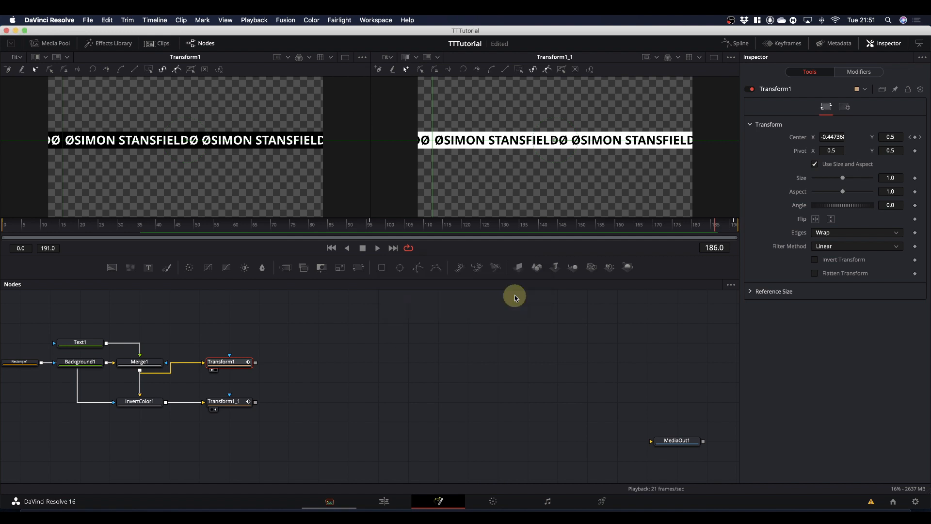
Rename the Transform1_1 node as BoW and move the WoB node down to sit just above it.
left_click(228, 405)
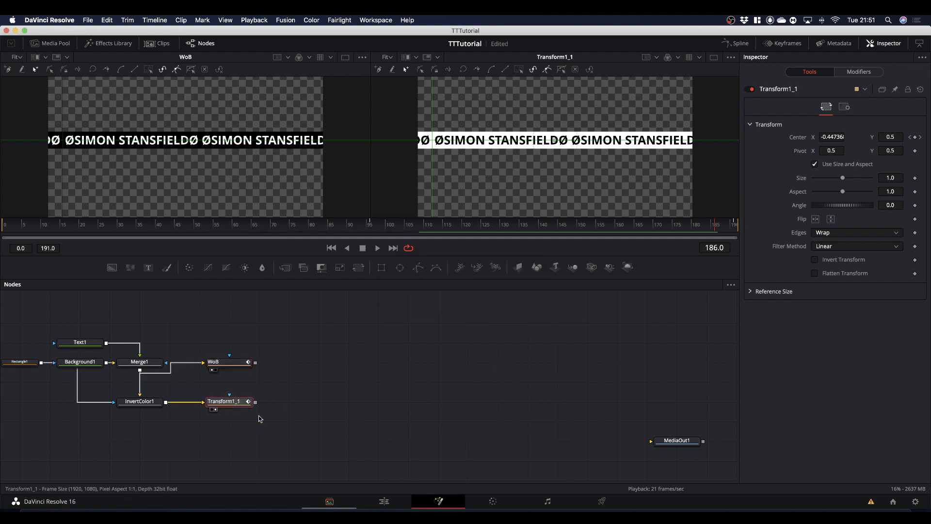
key("F2")
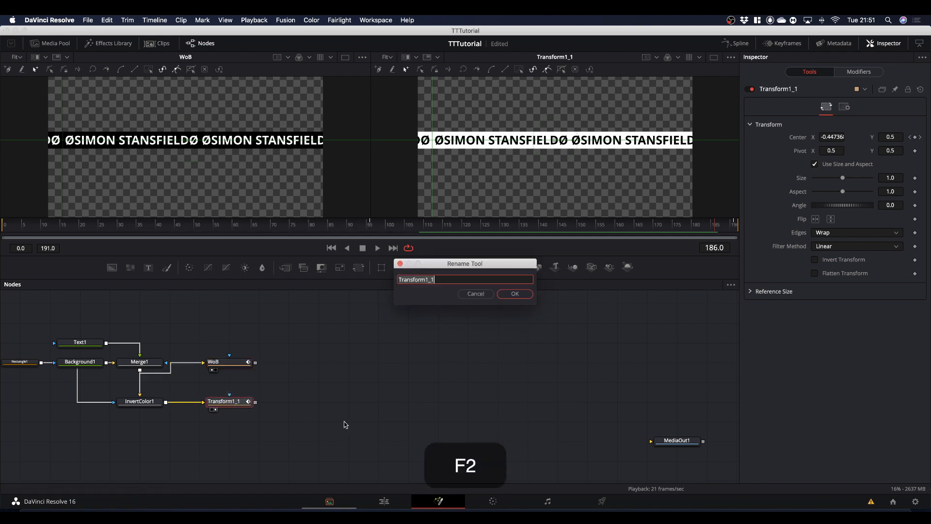
type("B")
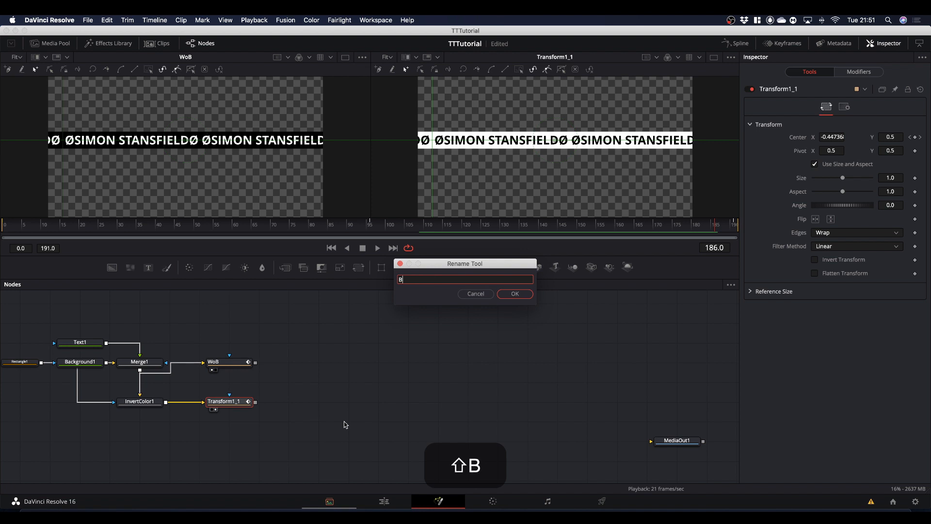
type("oW")
key("Return")
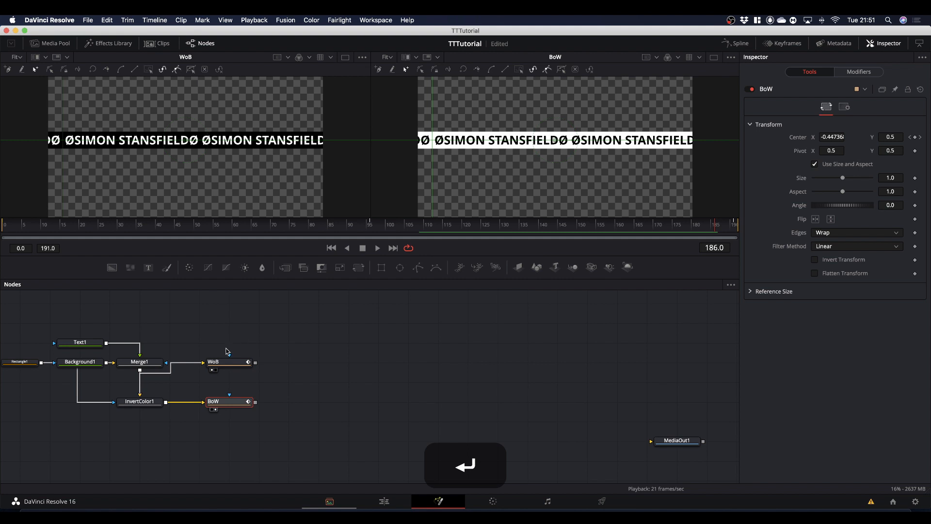
left_click_drag(228, 362, 229, 381)
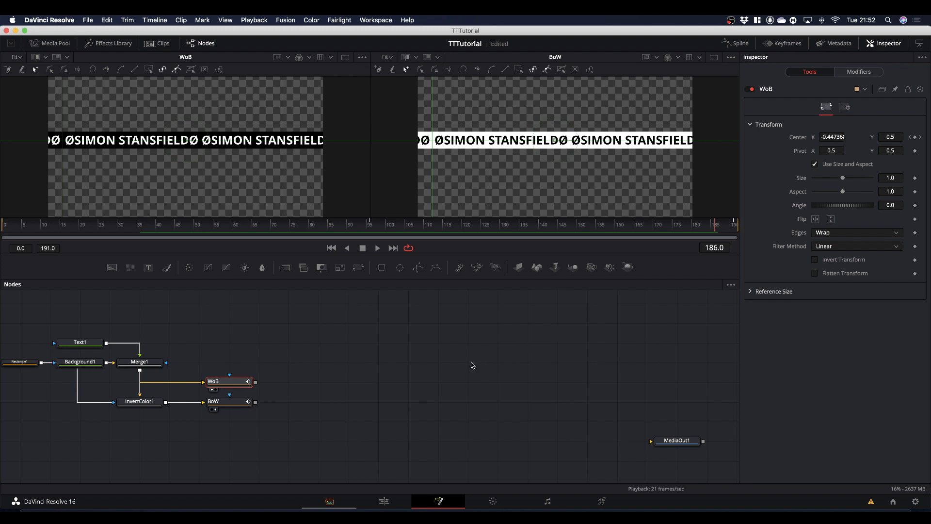
Add a Shape 3D node beside WoB in the node graph and set its shape to Cylinder.
scroll(393, 375, "up", 3)
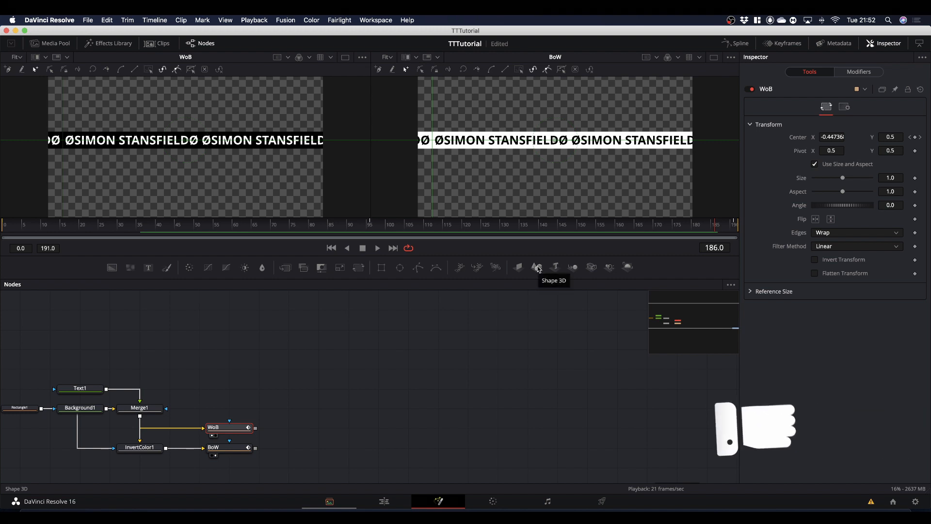
left_click_drag(539, 269, 333, 427)
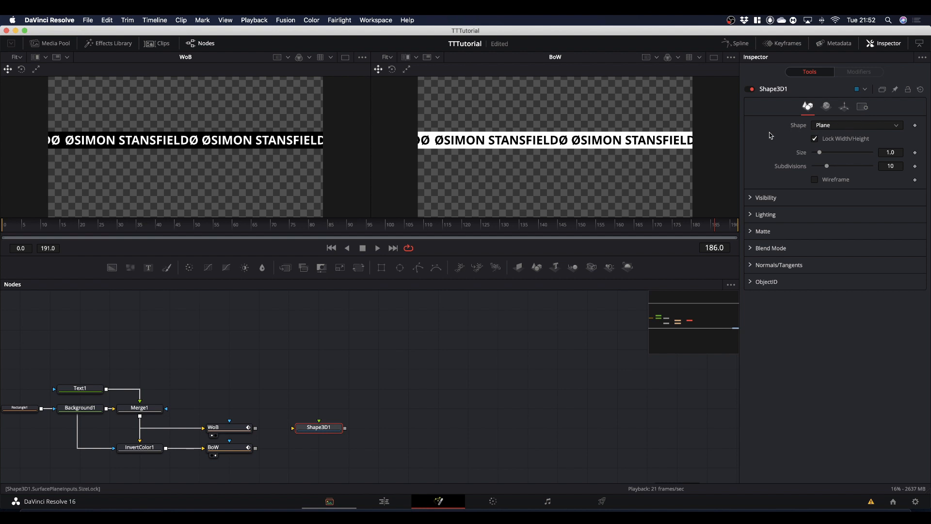
left_click(843, 126)
left_click(830, 168)
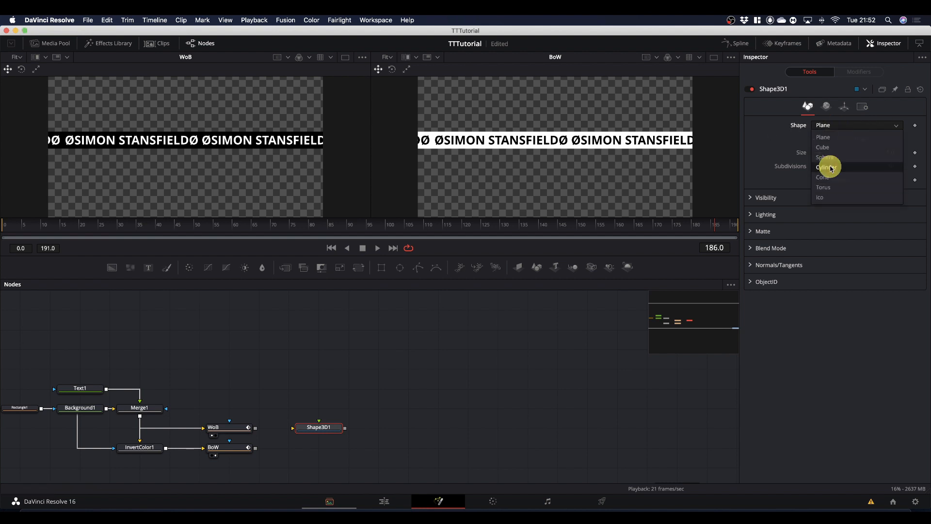
Show Shape3D1 in the viewer that displays BoW and feed WoB's output into it as the cylinder's texture.
left_click_drag(334, 431, 537, 182)
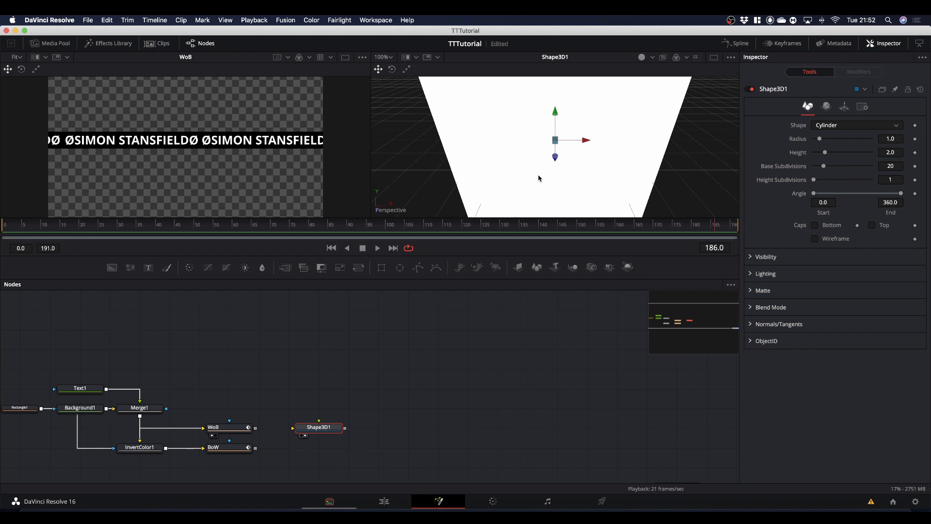
scroll(538, 178, "down", 1)
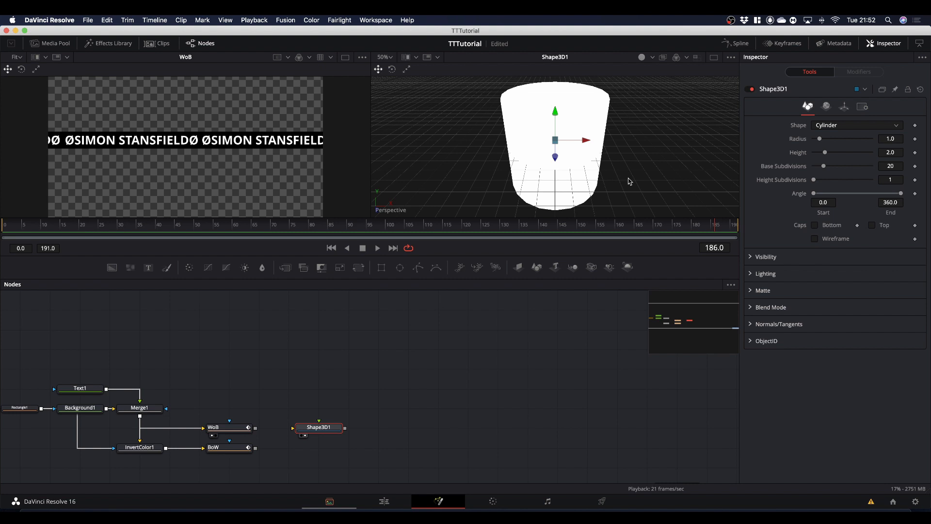
key("alt")
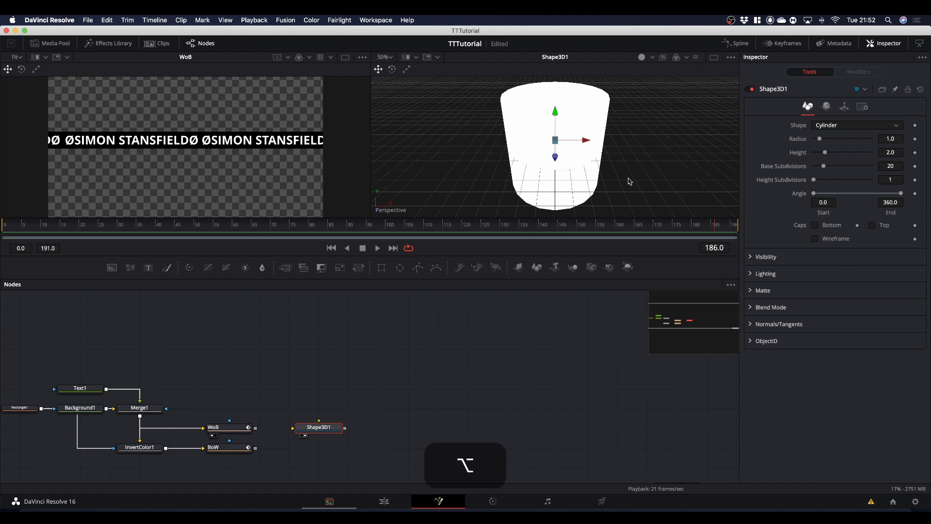
mouse_move(629, 181)
left_mouse_down()
mouse_move(617, 157)
mouse_move(614, 165)
mouse_move(629, 163)
left_mouse_up()
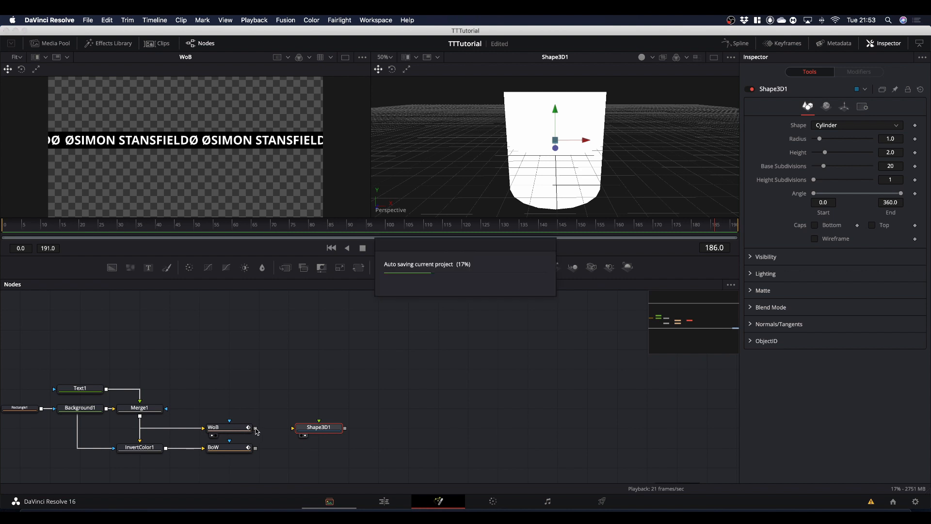
left_click_drag(255, 428, 348, 429)
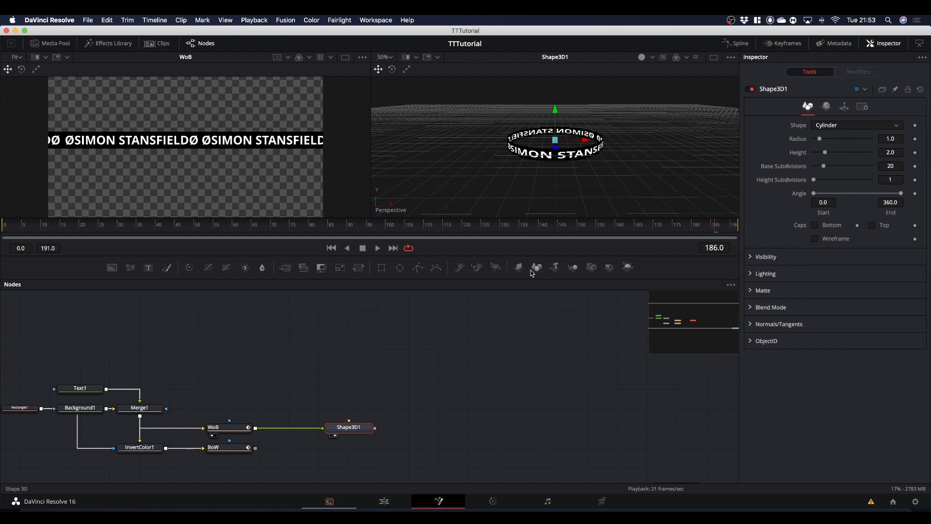
Add a second Shape 3D node below Shape3D1, shown in the same viewer, and set its shape to Cylinder.
left_click_drag(538, 270, 518, 173)
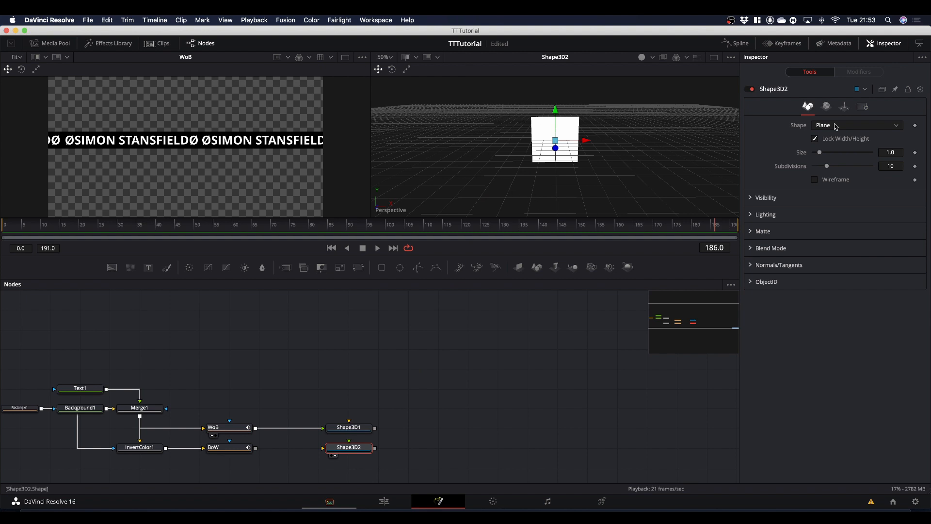
left_click(824, 125)
left_click(822, 169)
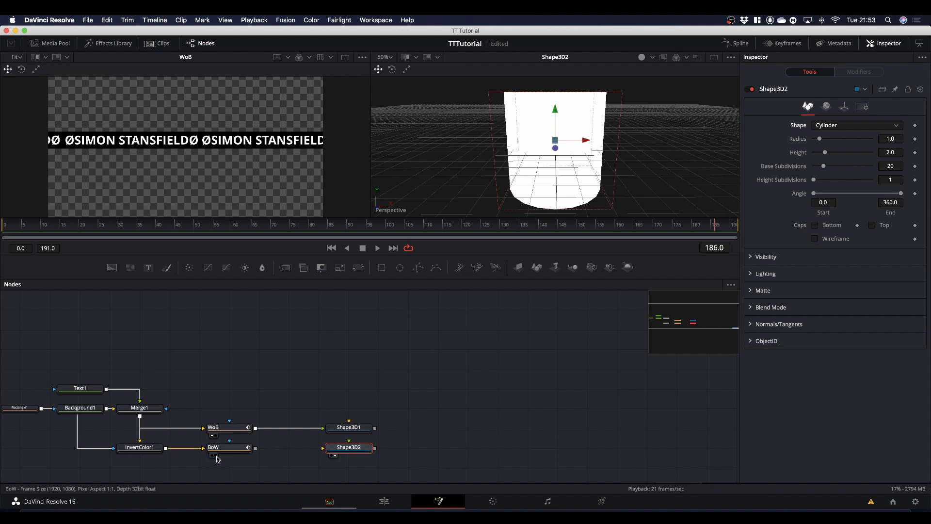
Feed BoW's output into Shape3D2, then combine both cylinders in a Merge 3D node and show it in the 3D viewer.
left_click_drag(256, 448, 351, 451)
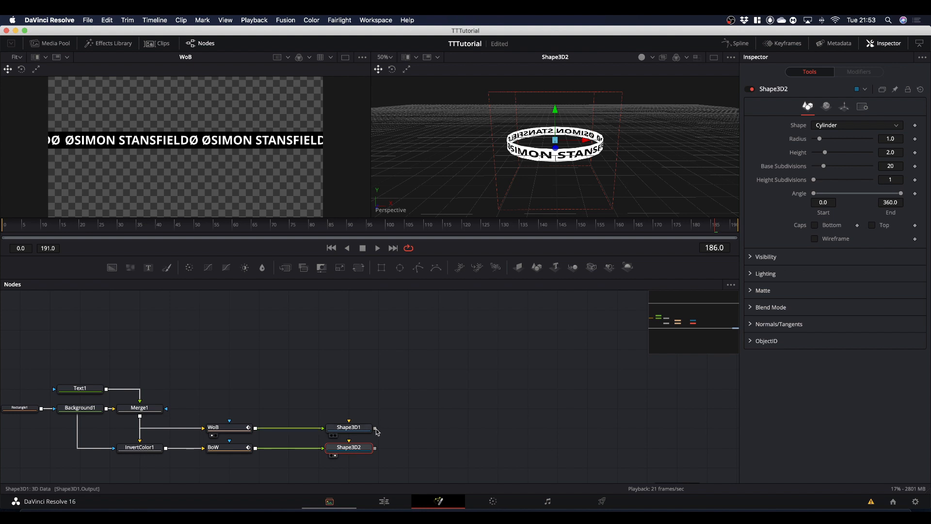
left_click_drag(376, 429, 529, 169)
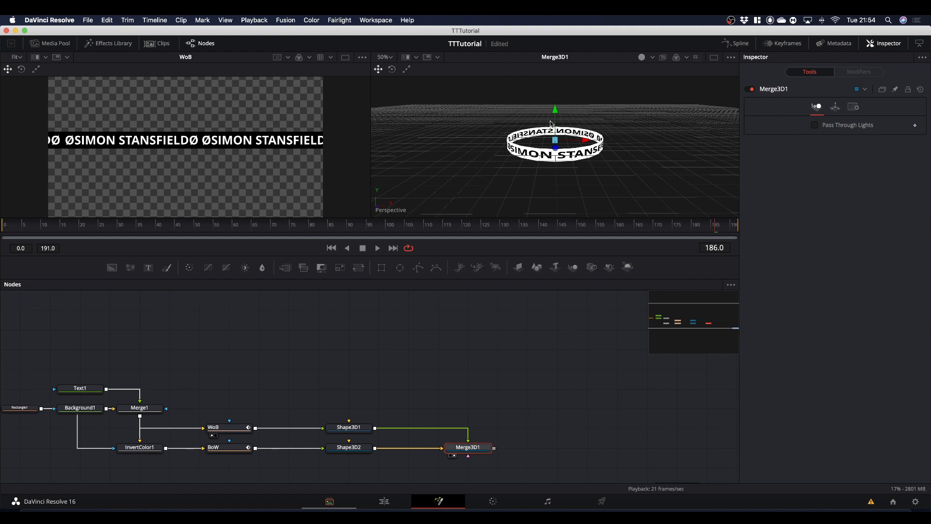
Rename the Shape3D1 node as WoB_1.
left_click(353, 429)
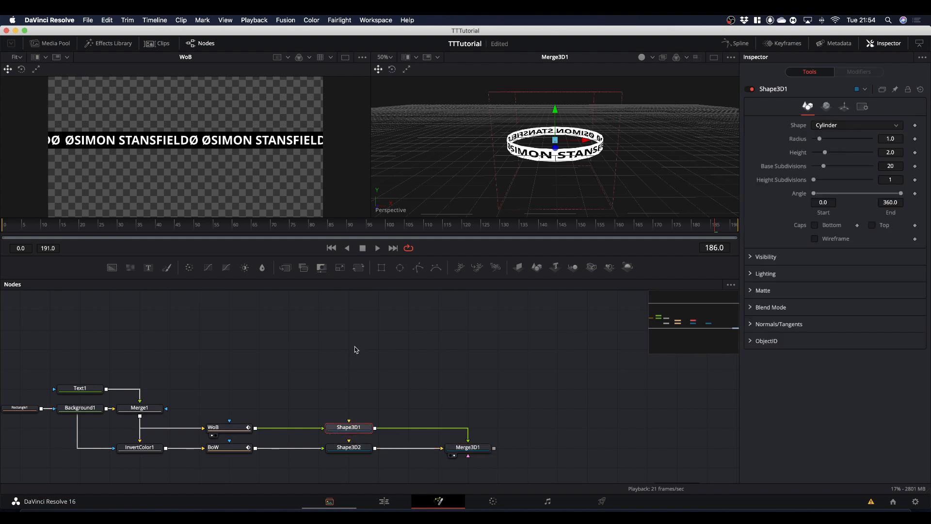
key("F2")
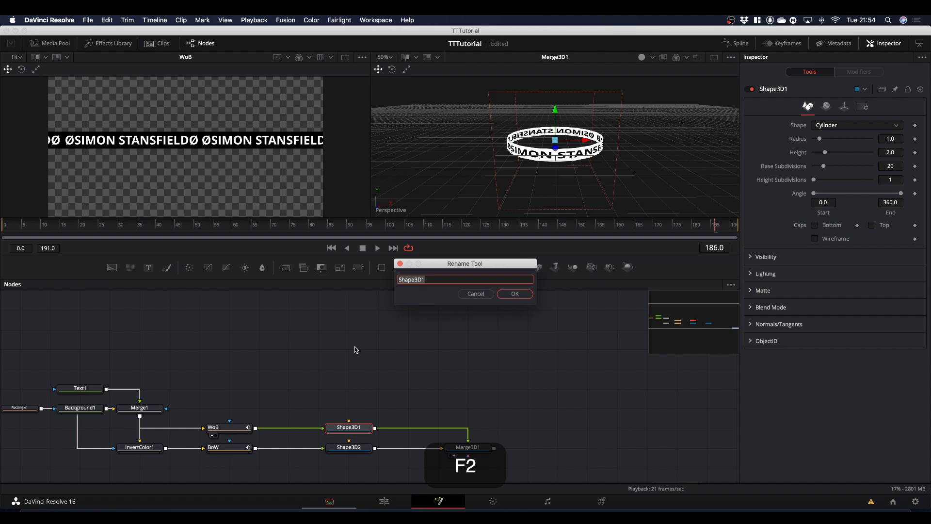
key("shift")
type("W")
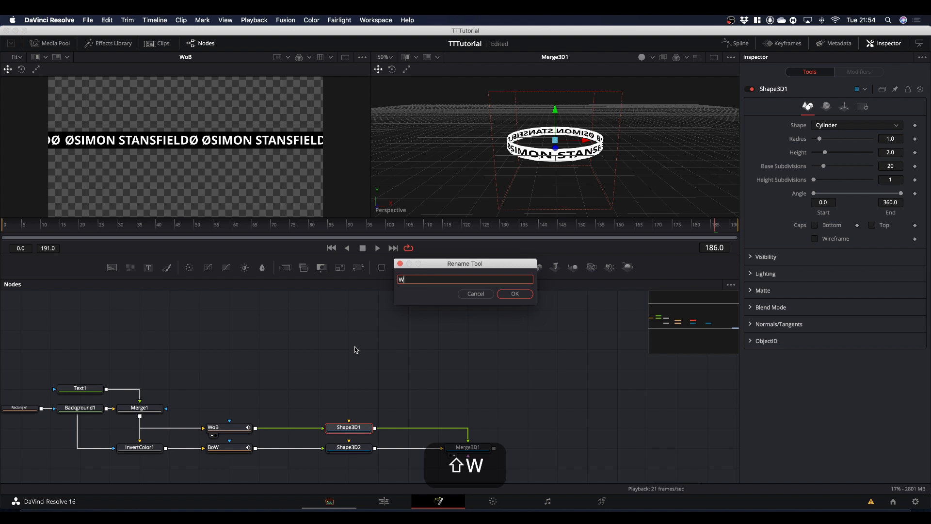
type("oB_1")
left_click(354, 449)
left_click(515, 295)
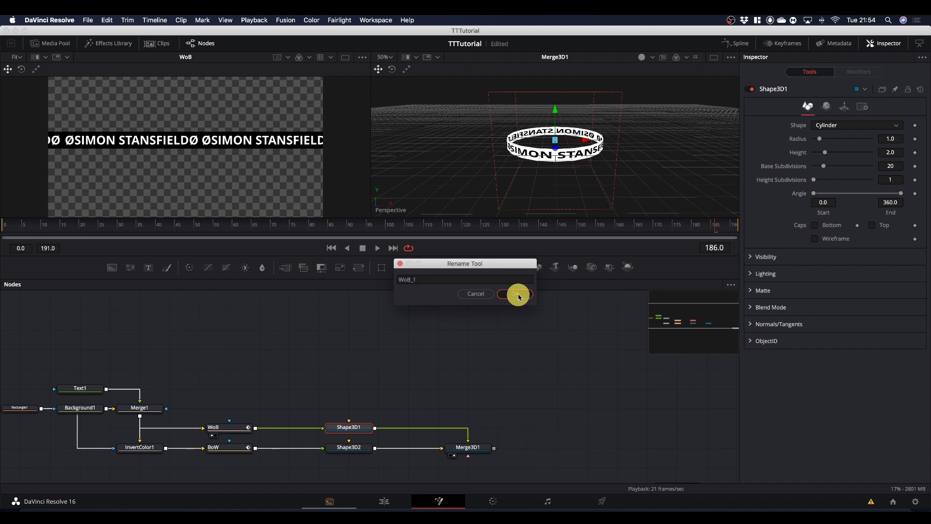
Rename the Shape3D2 node as BoW_1.
left_click(355, 448)
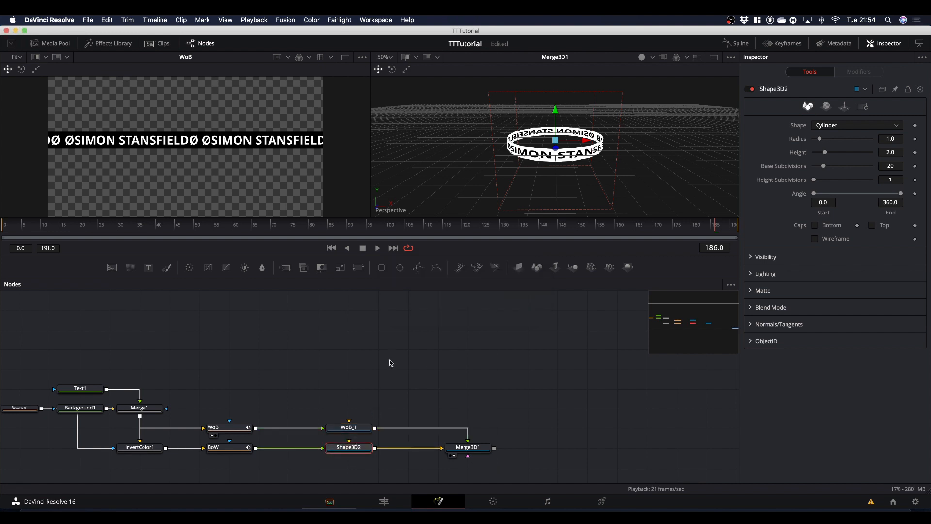
key("F2")
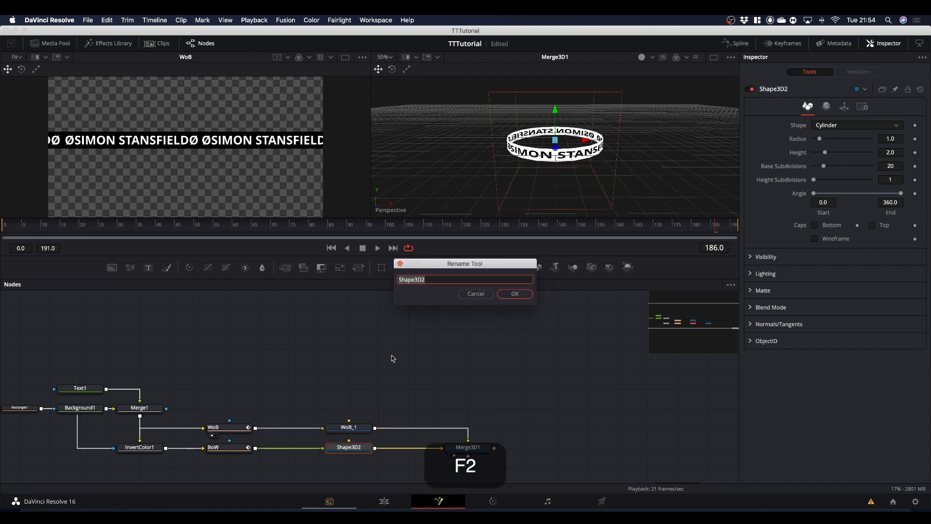
type("BoW_")
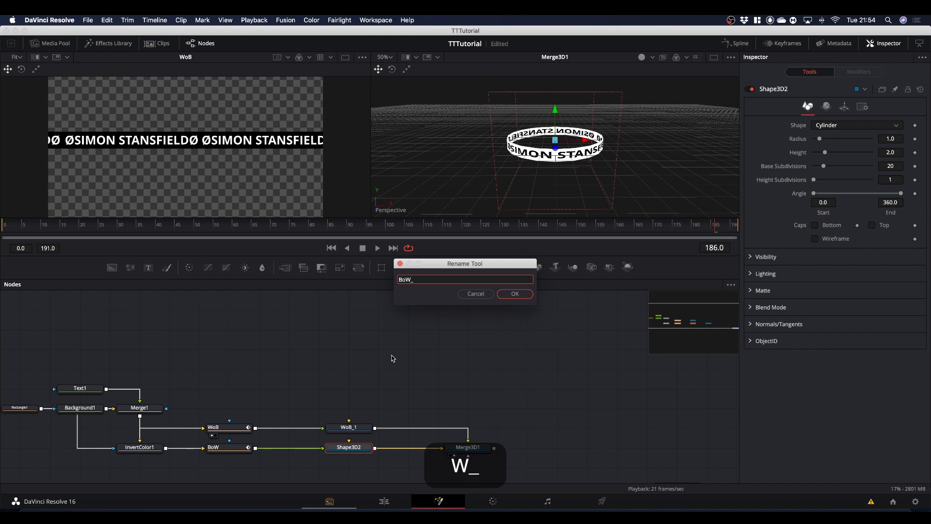
type("1")
key("Return")
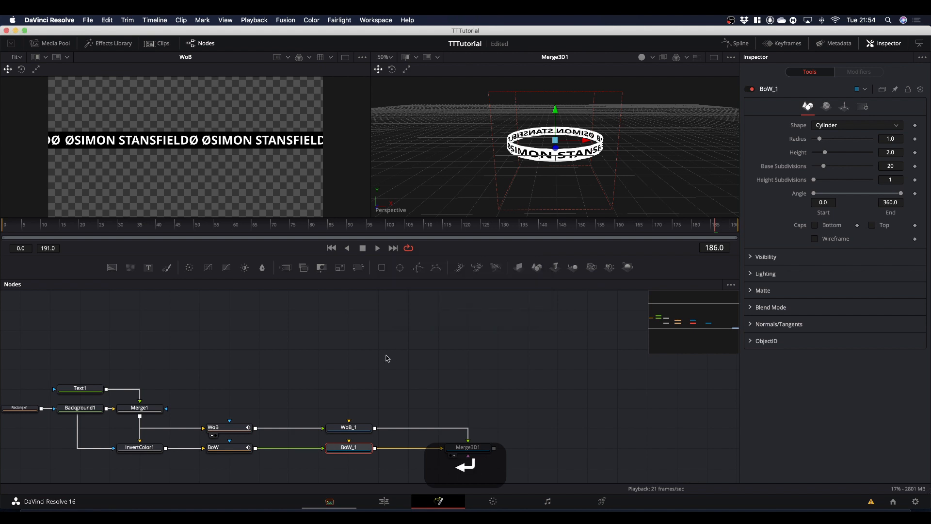
Split the ring into halves by setting WoB_1's end angle to 180 and BoW_1's start angle to 180.
left_click(351, 428)
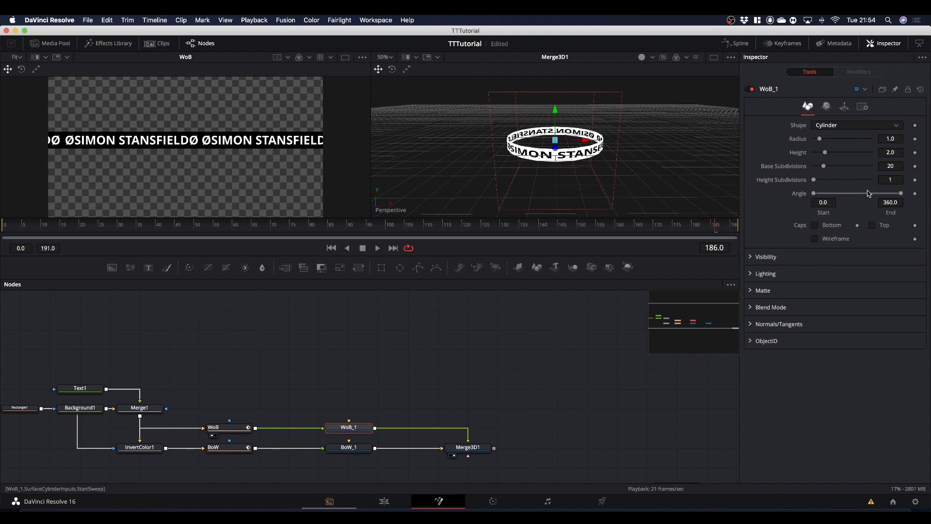
left_click_drag(901, 195, 857, 218)
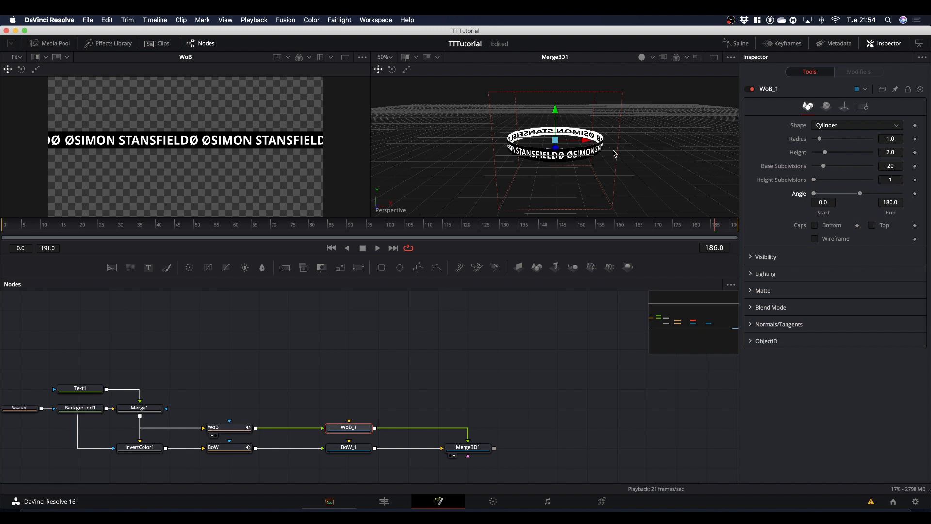
left_click(353, 448)
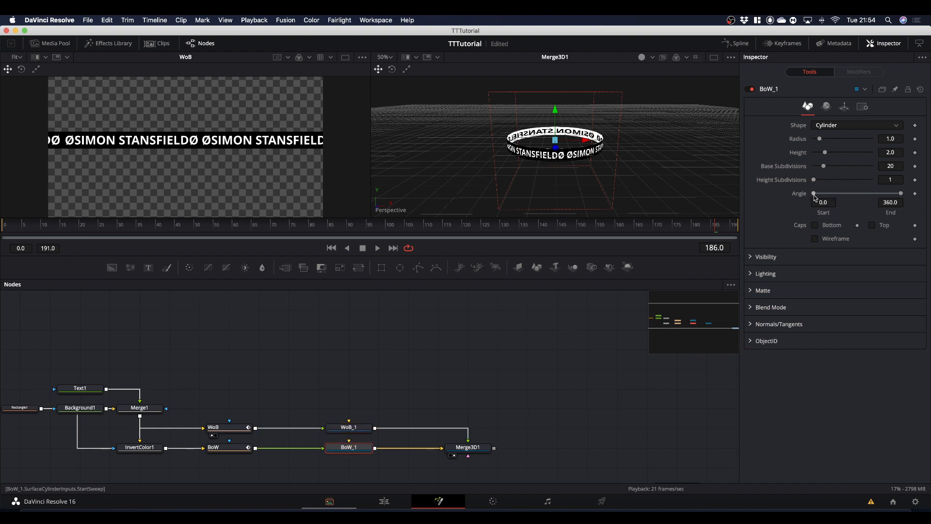
left_click_drag(814, 194, 854, 208)
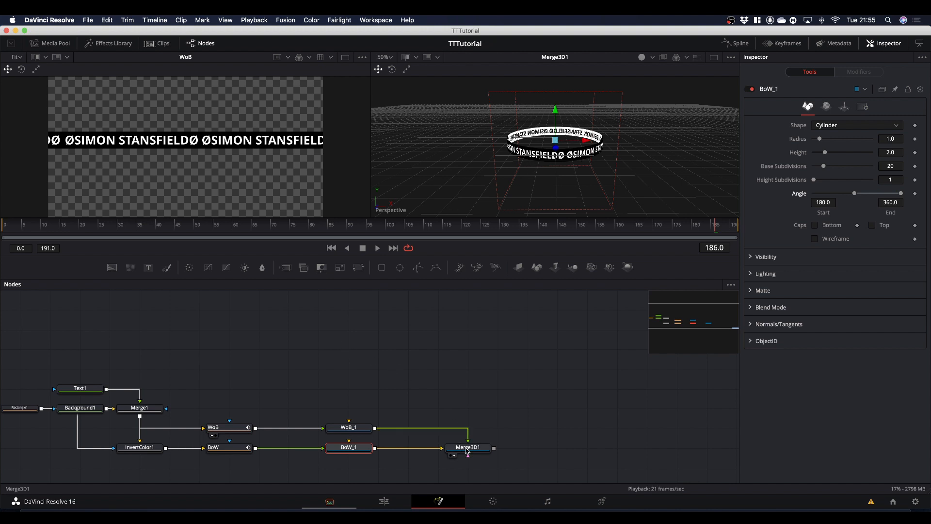
Move Merge3D1 farther away from the cylinders and shift WoB_1 and BoW_1 together closer to the Transform nodes.
left_click_drag(464, 449, 577, 448)
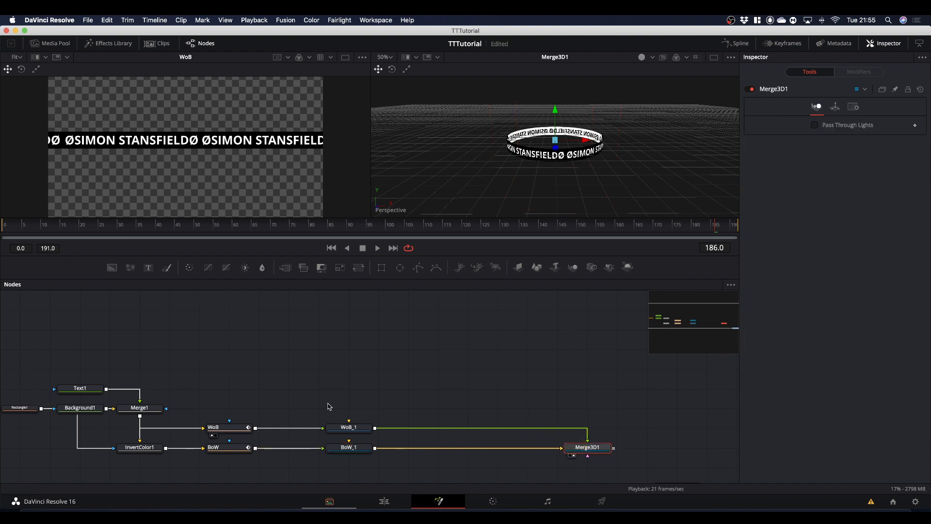
mouse_move(330, 408)
left_mouse_down()
mouse_move(345, 460)
mouse_move(338, 445)
mouse_move(310, 447)
left_mouse_up()
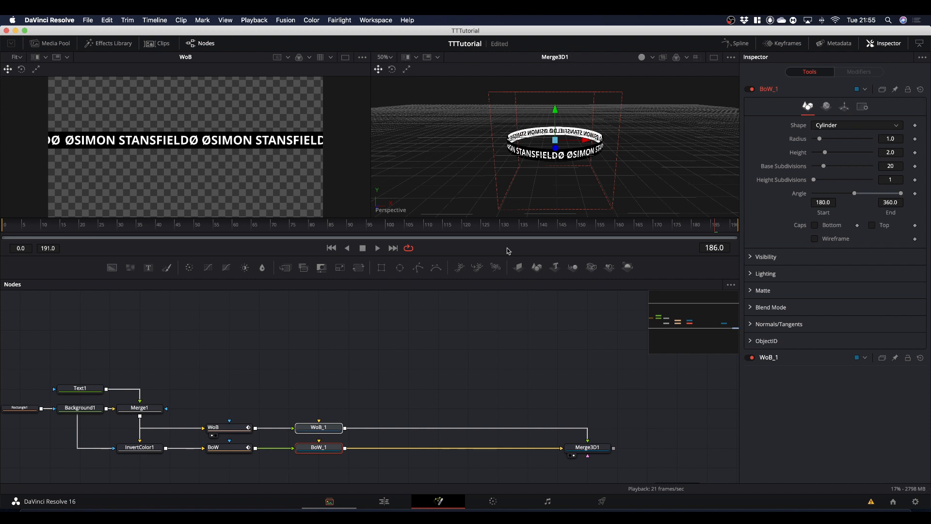
Set the WoB_1 cylinder's Z rotation to 10.
left_click(324, 428)
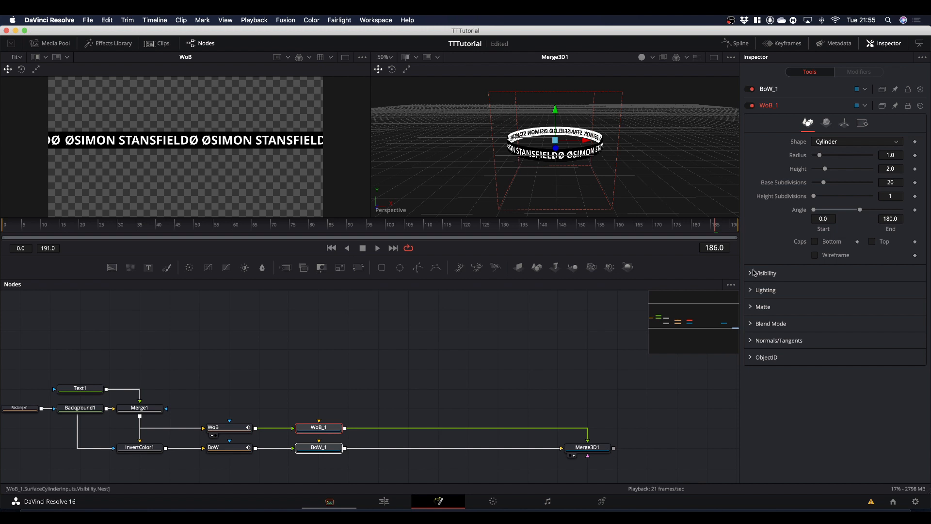
left_click(844, 124)
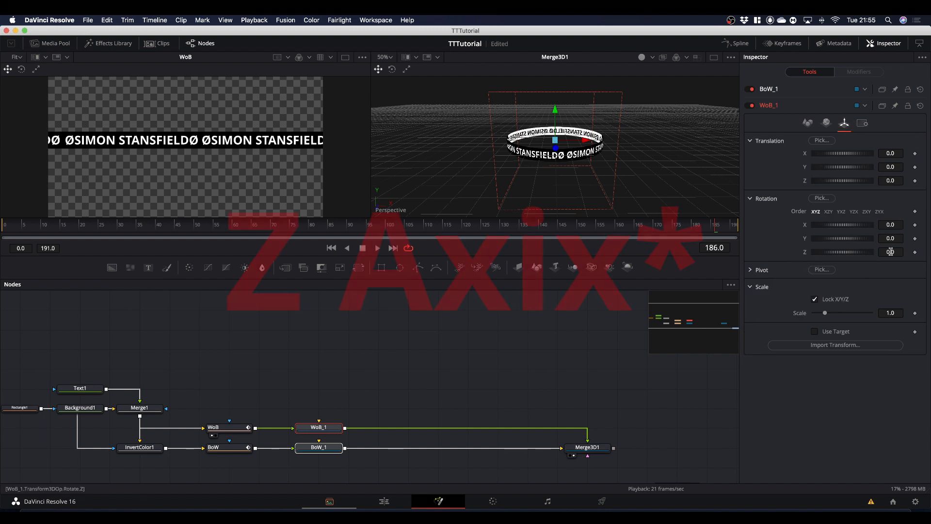
left_click_drag(890, 251, 479, 252)
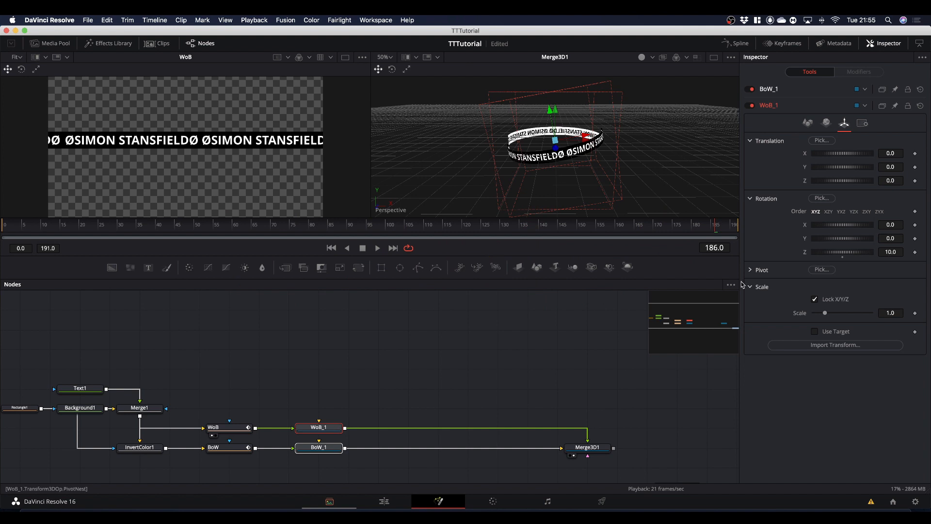
Set the BoW_1 cylinder's Z rotation to -10.
left_click(320, 447)
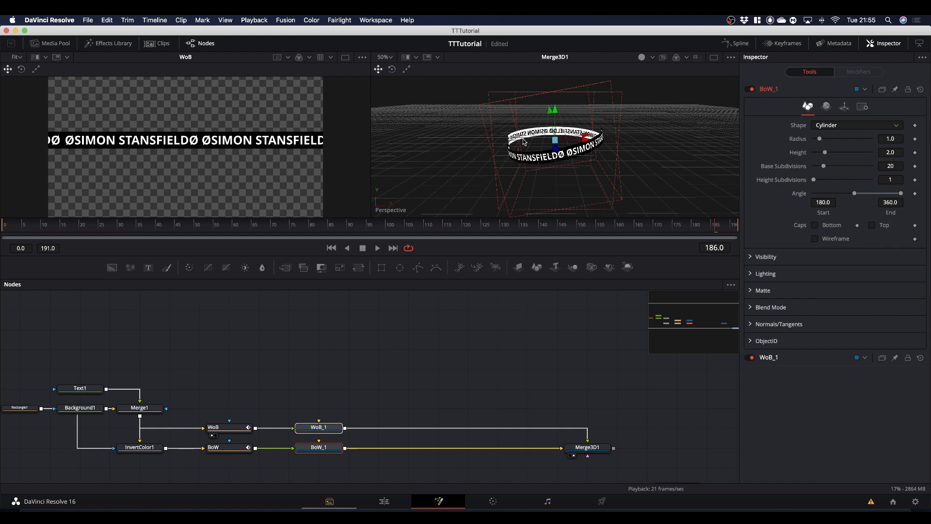
left_click(844, 107)
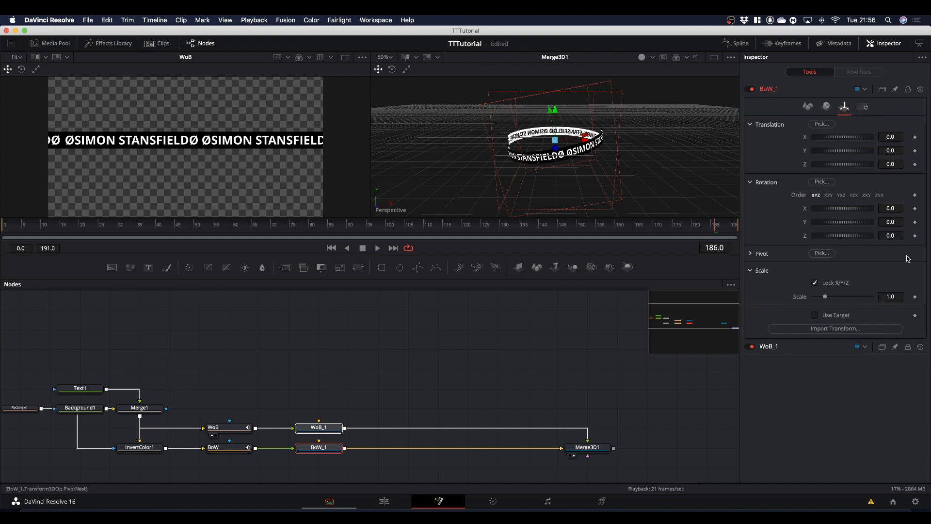
left_click_drag(897, 236, 857, 238)
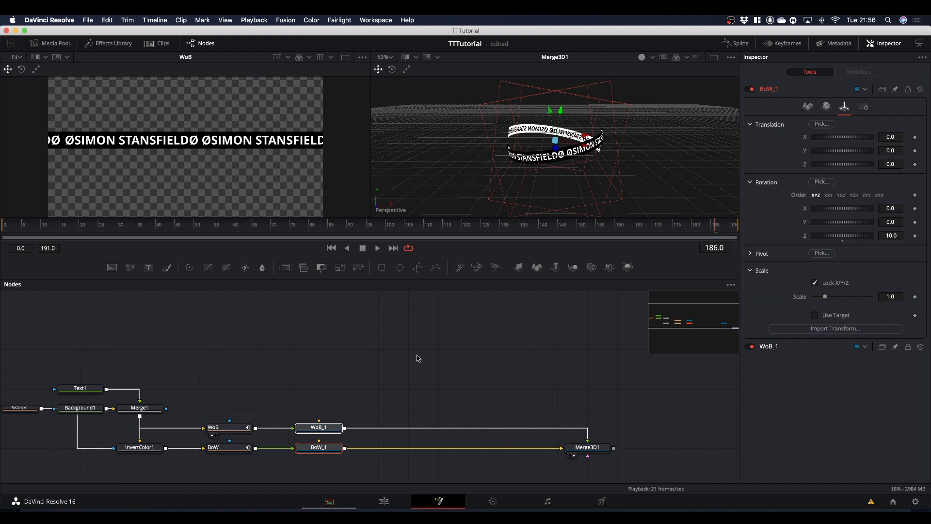
Move Merge3D1 closer to the cylinders and place a copy of WoB_1, BoW_1 and Merge3D1 above the originals.
scroll(418, 359, "down", 4)
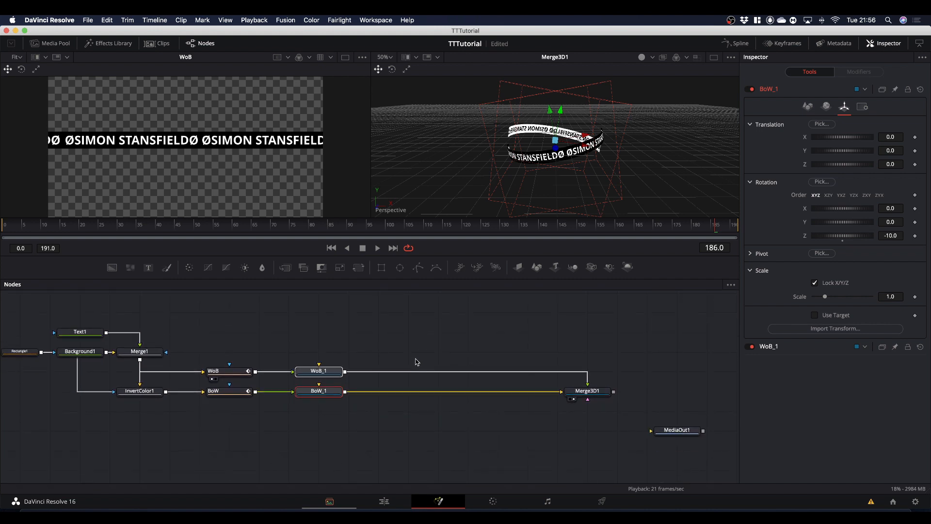
left_click_drag(582, 391, 393, 387)
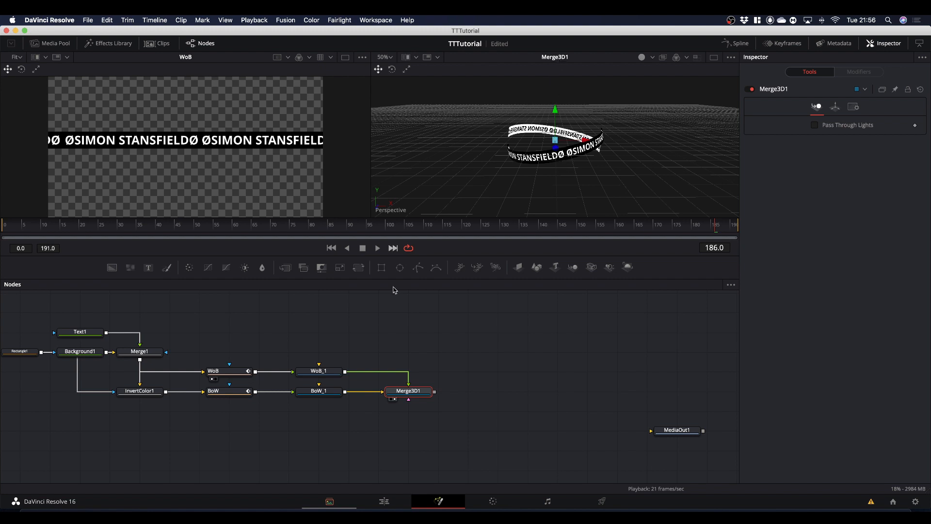
scroll(396, 341, "up", 2)
scroll(396, 342, "up", 2)
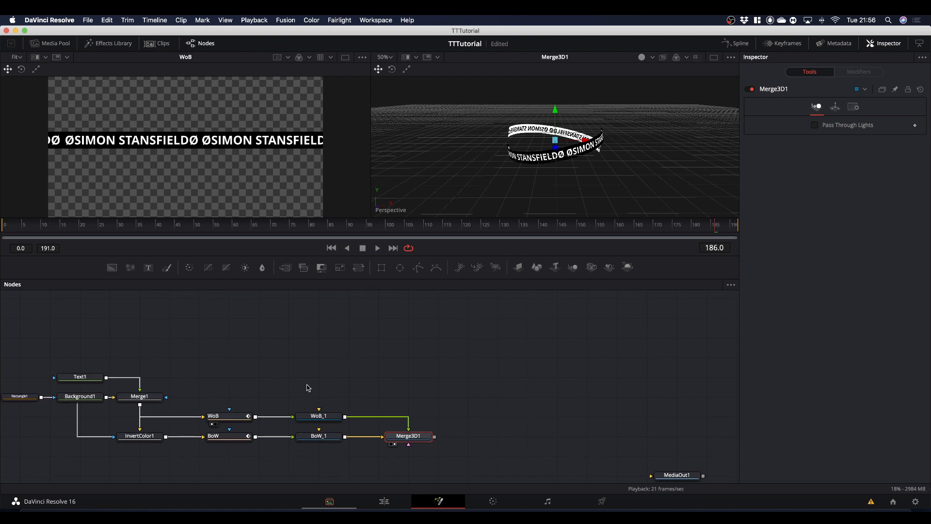
left_click_drag(292, 394, 442, 445)
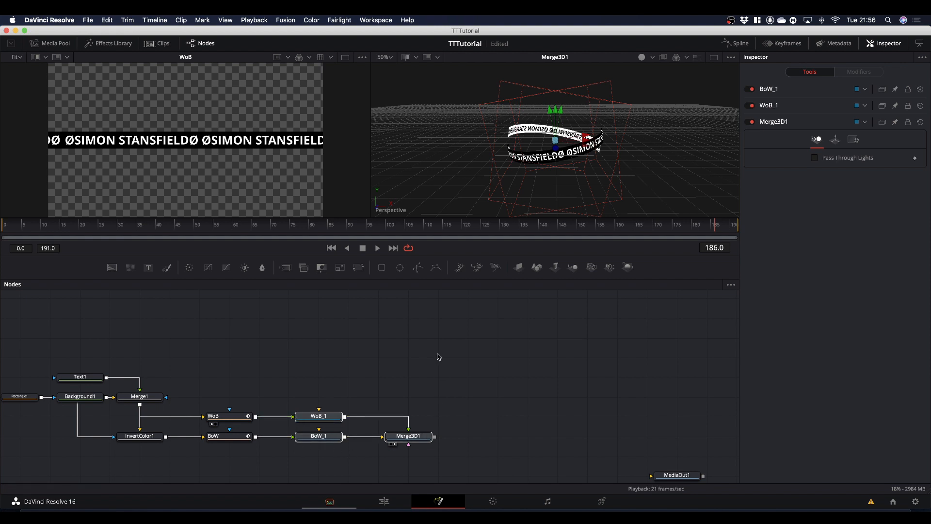
key("super+c")
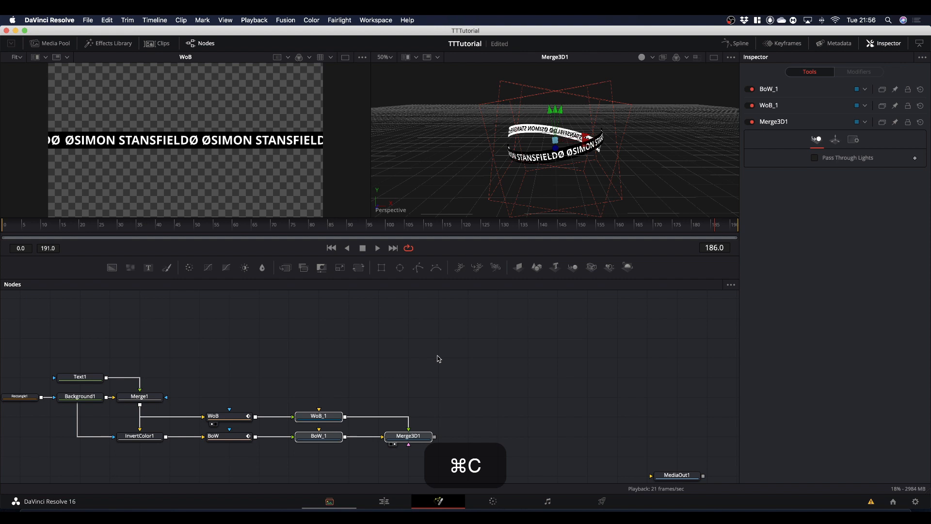
left_click(313, 384)
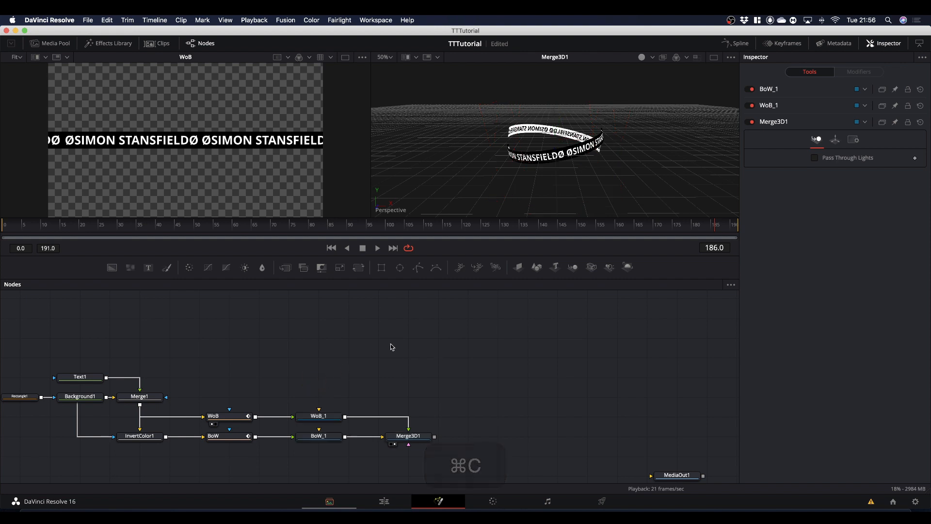
key("super+v")
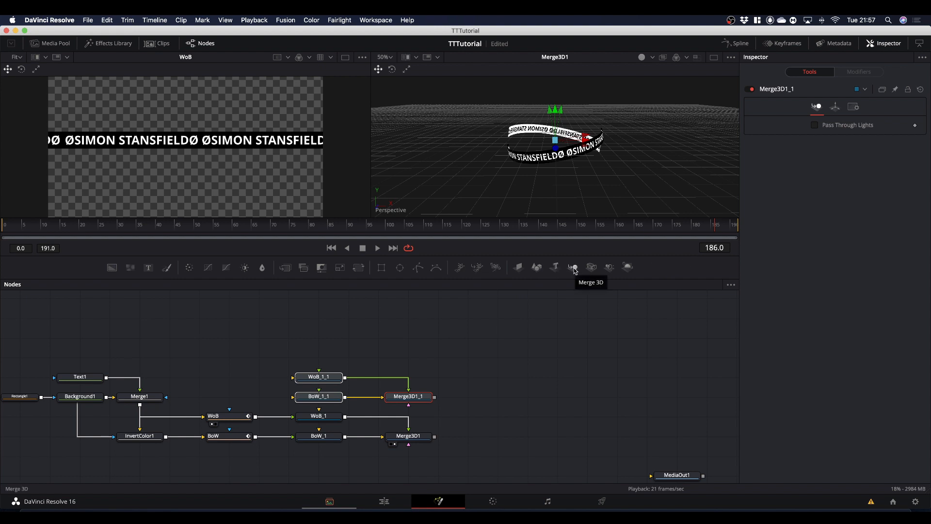
Add a Merge 3D node after the two ring merges and connect Merge3D1 and Merge3D1_1 to it.
left_click_drag(573, 269, 517, 443)
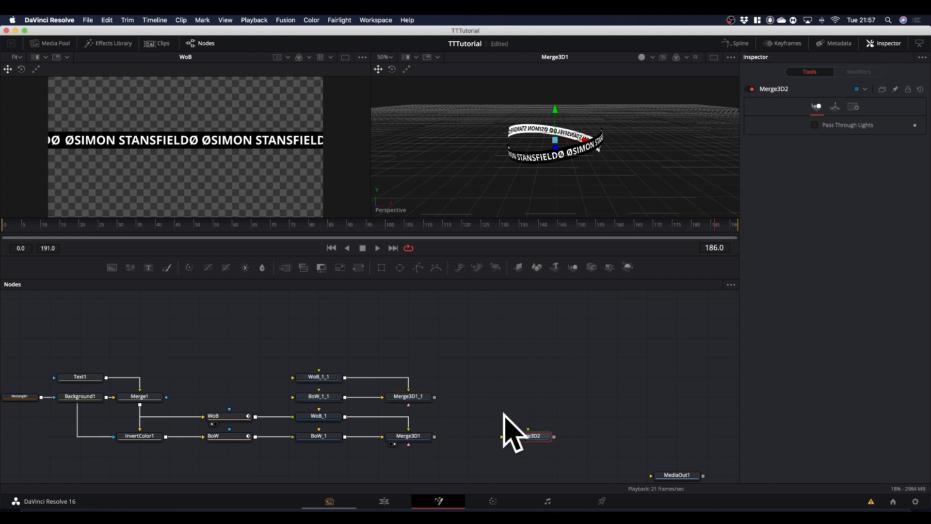
left_click_drag(435, 437, 524, 441)
left_click_drag(434, 399, 525, 438)
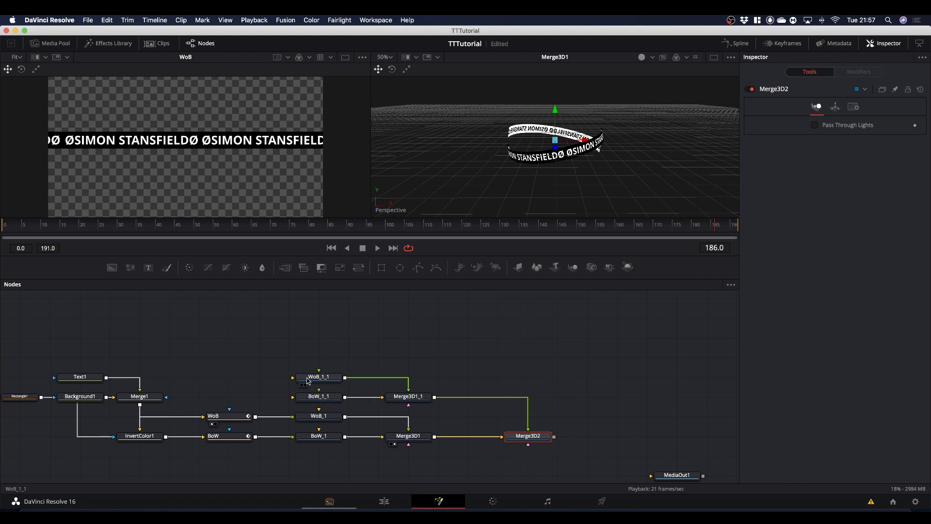
Rename the copied WoB_1_1 cylinder node as WoB_2.
left_click(318, 380)
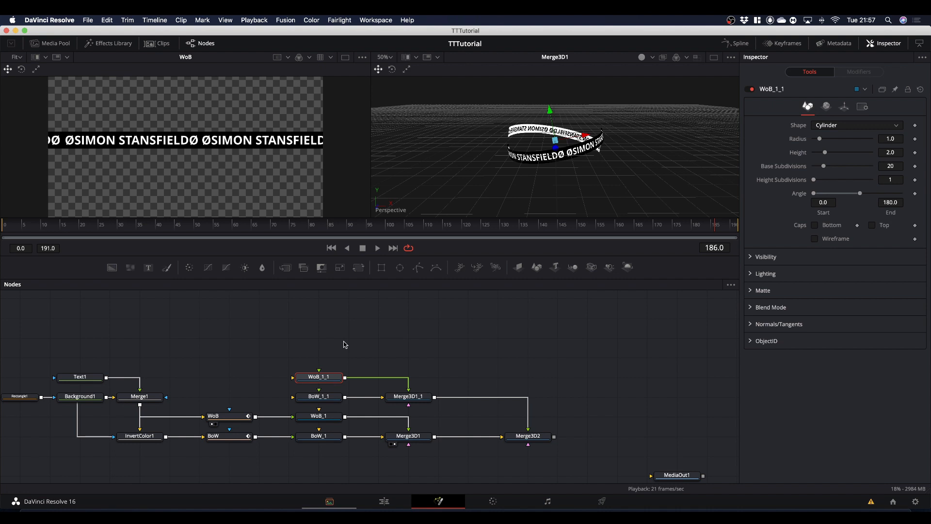
key("F2")
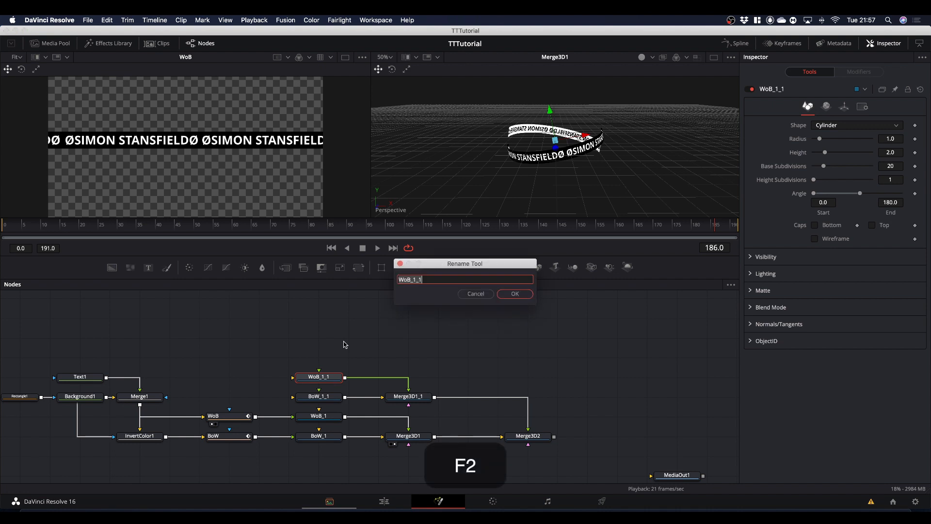
key("Right")
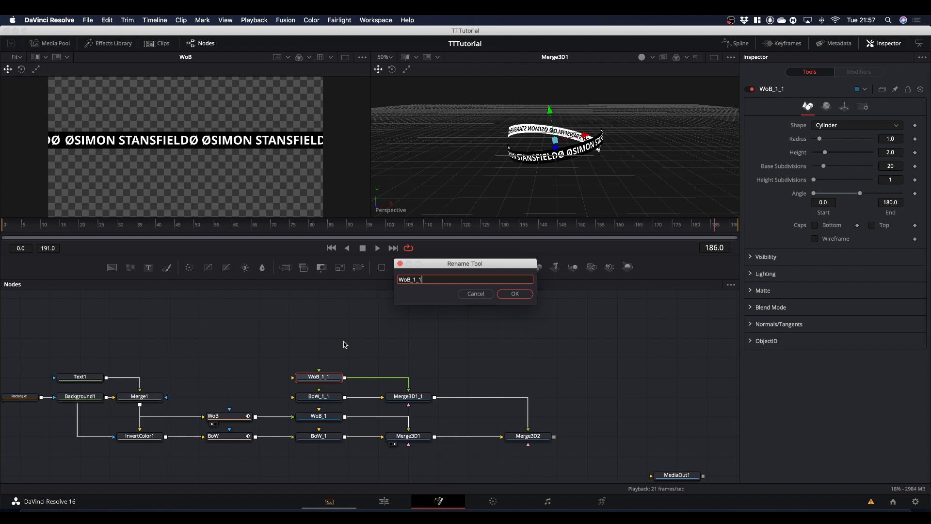
key("BackSpace")
key("BackSpace")
key("BackSpace")
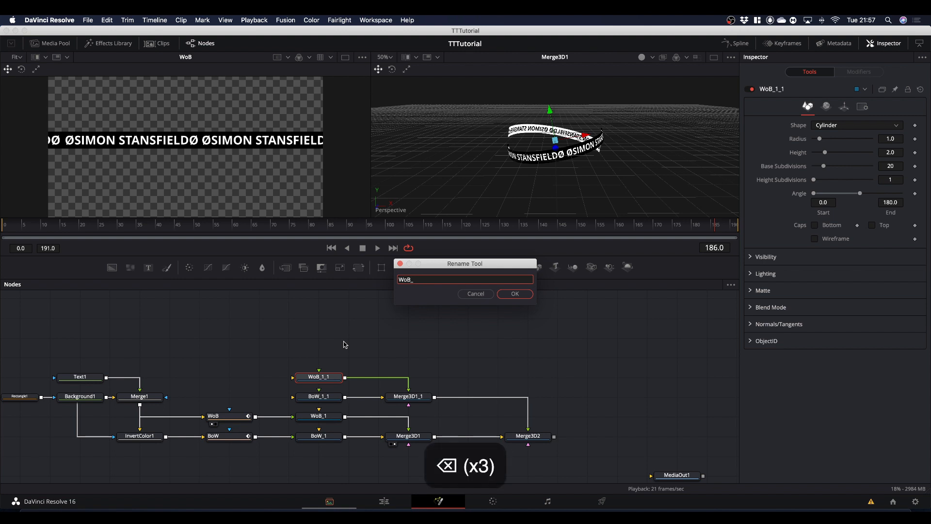
type("2")
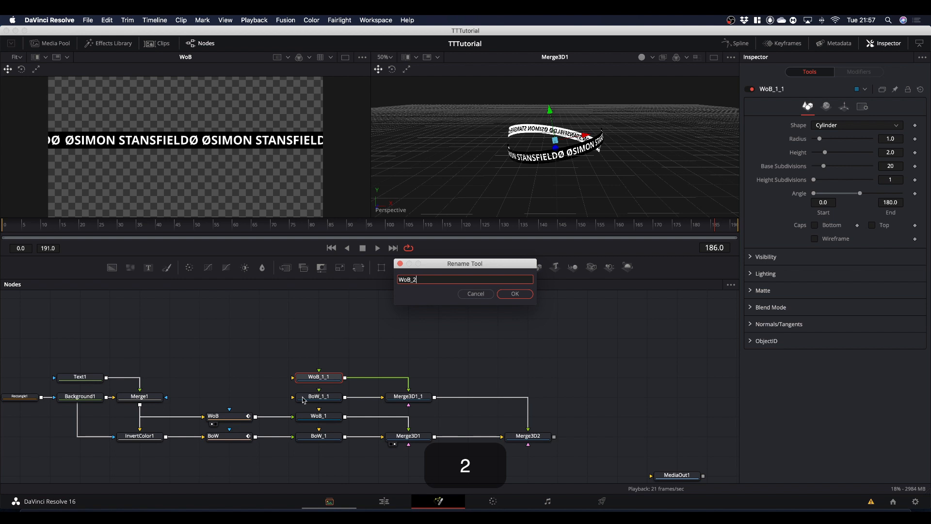
left_click(532, 294)
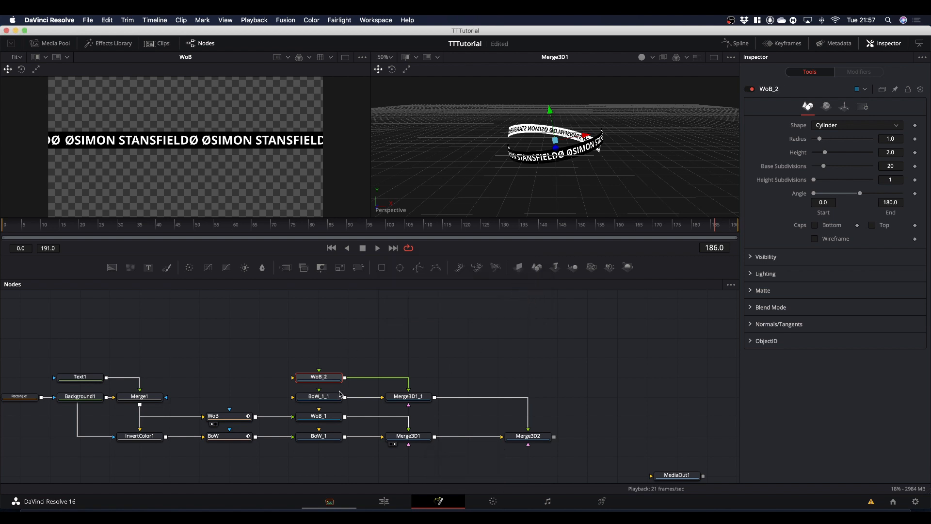
Rename the copied BoW_1_1 cylinder node as BoW_2.
left_click(326, 398)
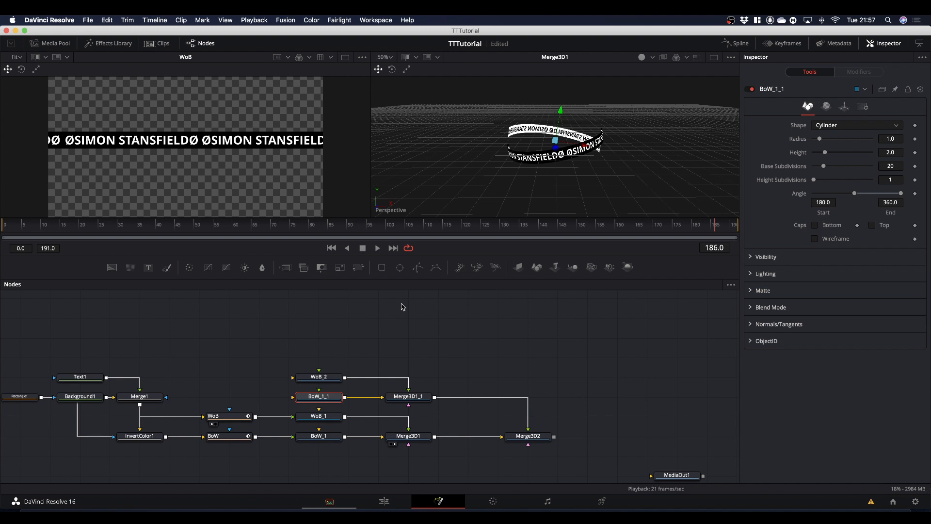
key("F2")
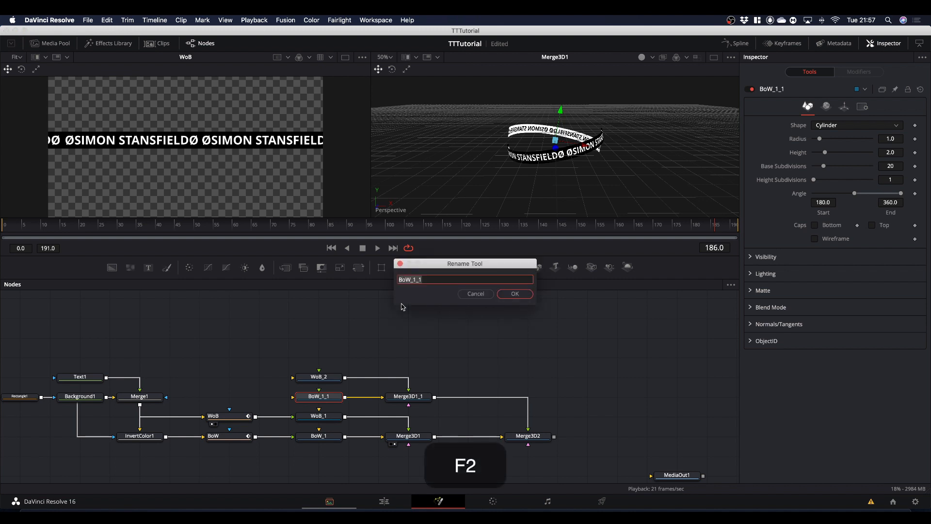
key("Right")
key("BackSpace")
key("BackSpace")
key("BackSpace")
type("2")
key("Return")
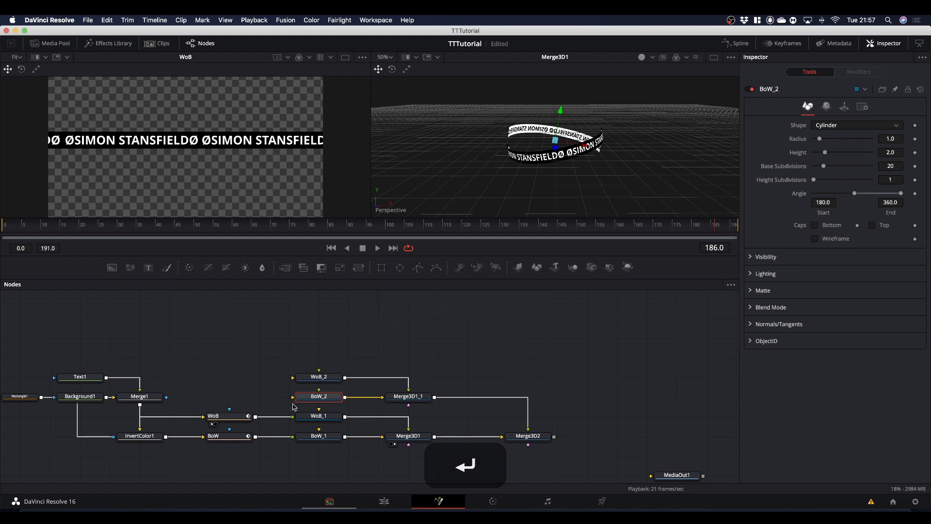
Display Merge3D2 in the 3D viewer and connect the WoB output to WoB_2 and the BoW output to BoW_2.
left_click_drag(531, 439, 567, 179)
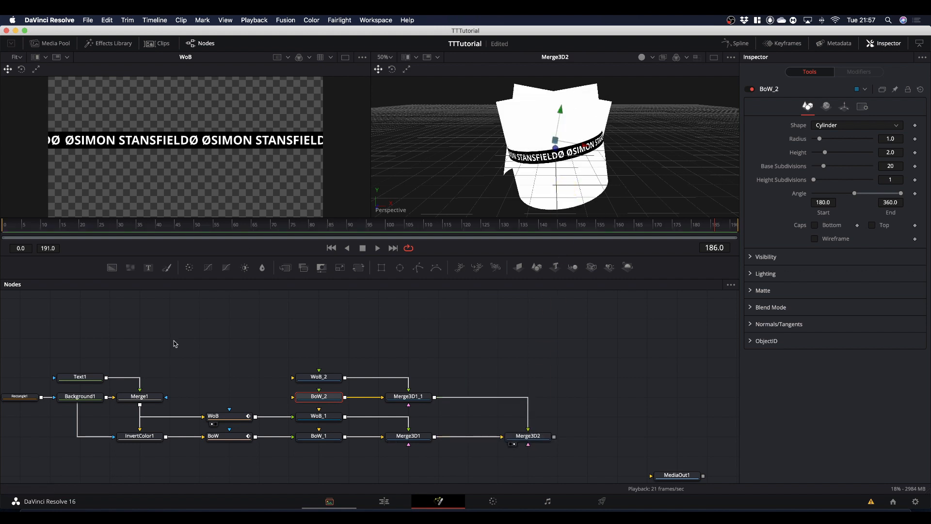
left_click_drag(209, 393, 225, 470)
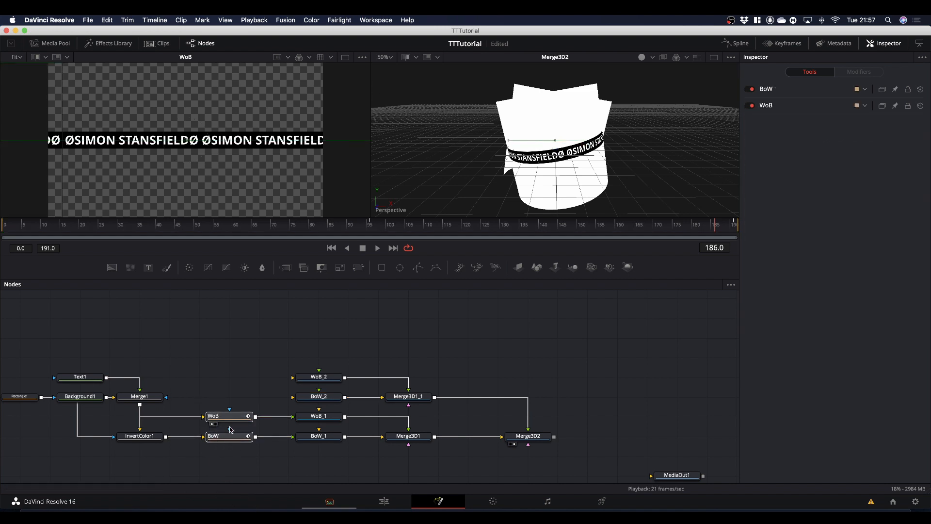
left_click_drag(231, 438, 297, 379)
left_click(246, 361)
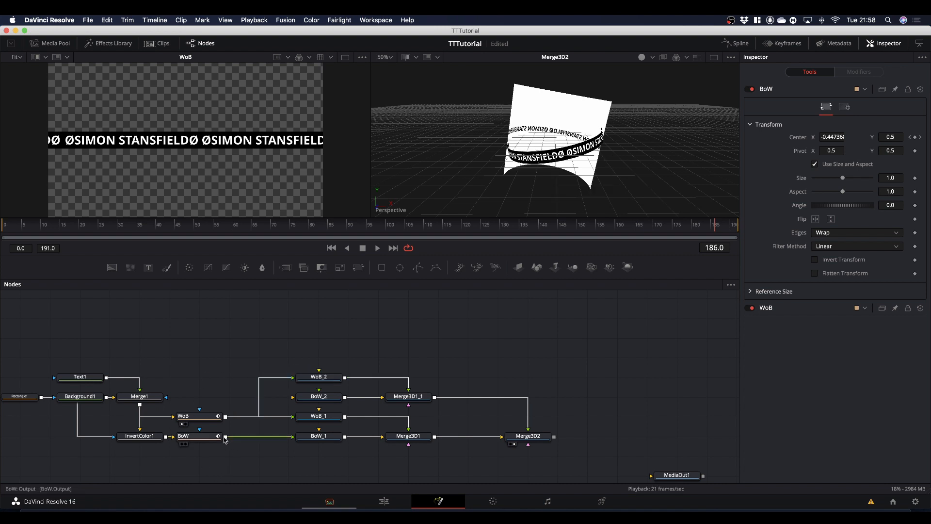
left_click_drag(226, 439, 297, 399)
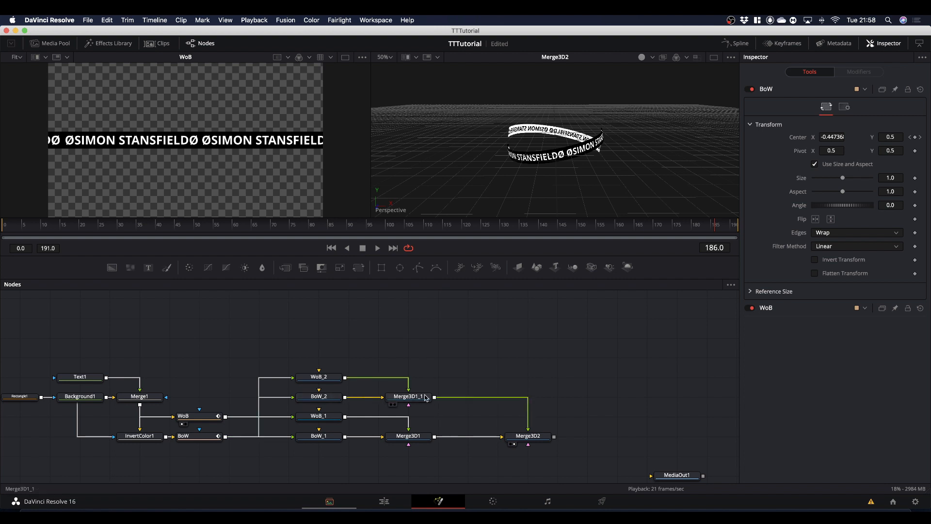
Insert a Transform 3D node between Merge3D1_1 and Merge3D2.
left_click(409, 399)
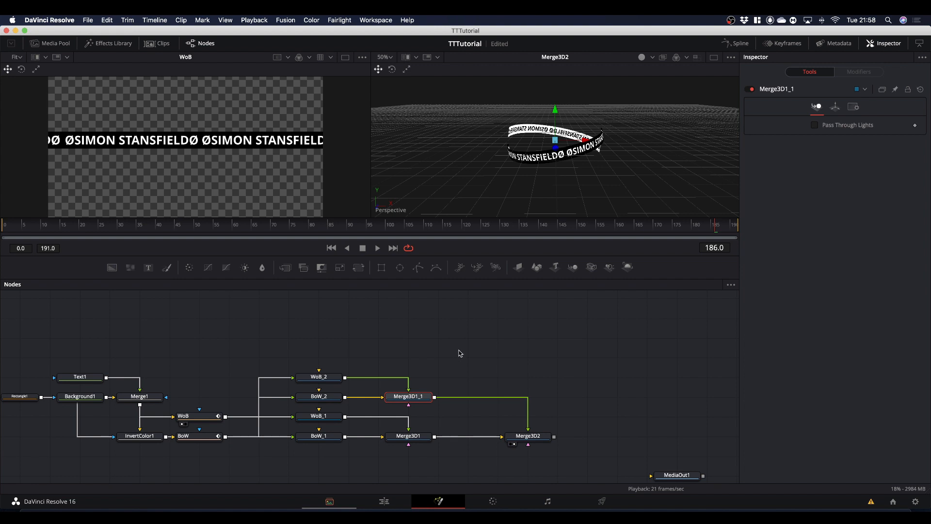
key("shift+space")
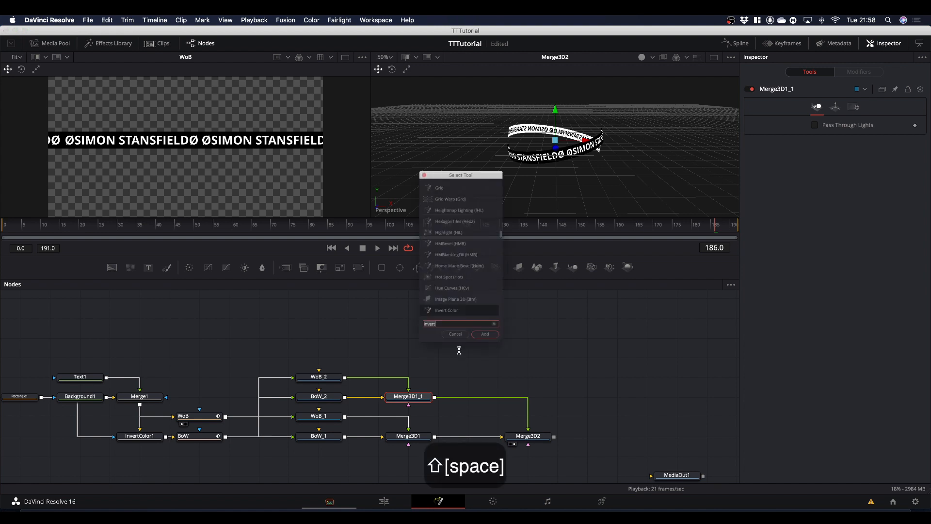
type("transform")
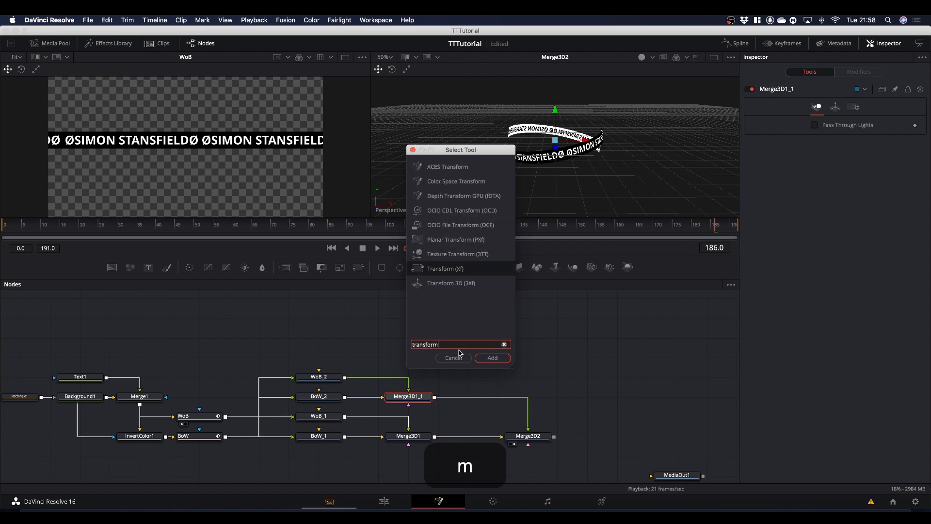
key("Down")
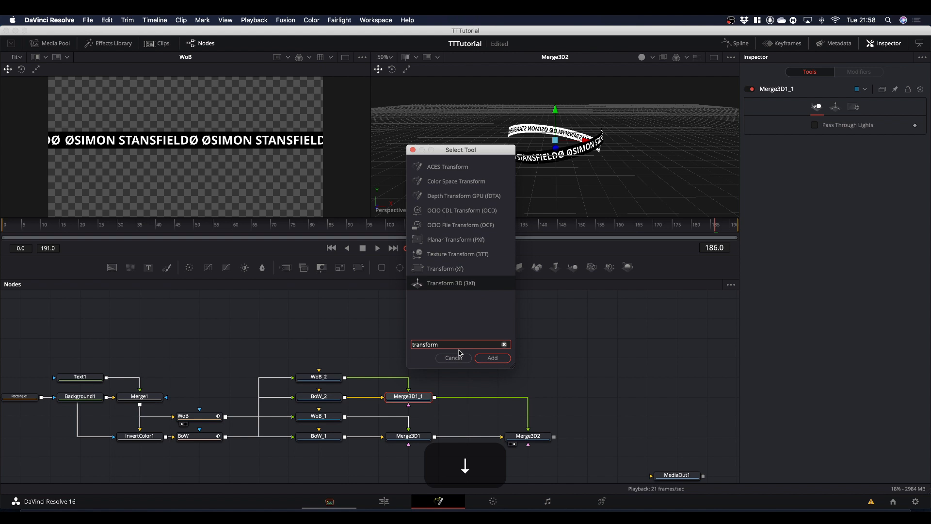
key("Return")
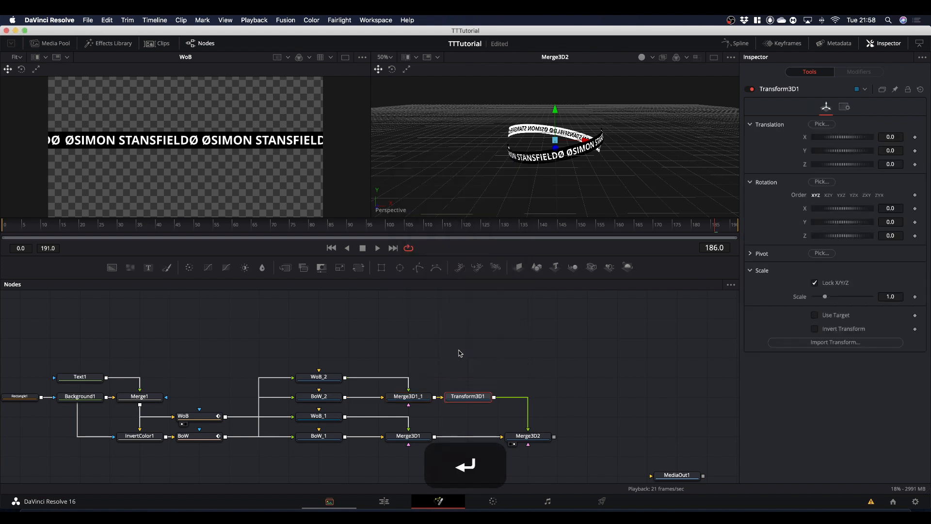
Raise the second text ring by setting Transform3D1's Y translation to about 0.377.
left_click(469, 400)
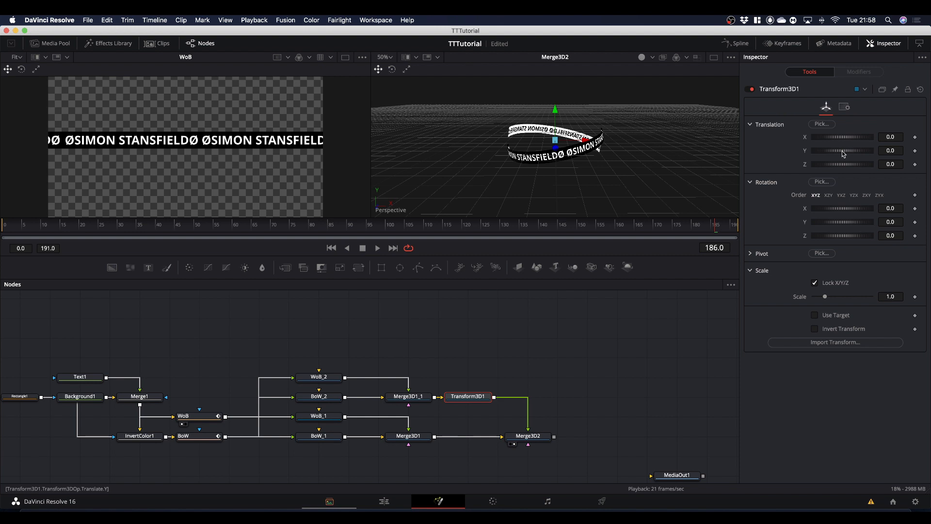
left_click_drag(841, 151, 849, 154)
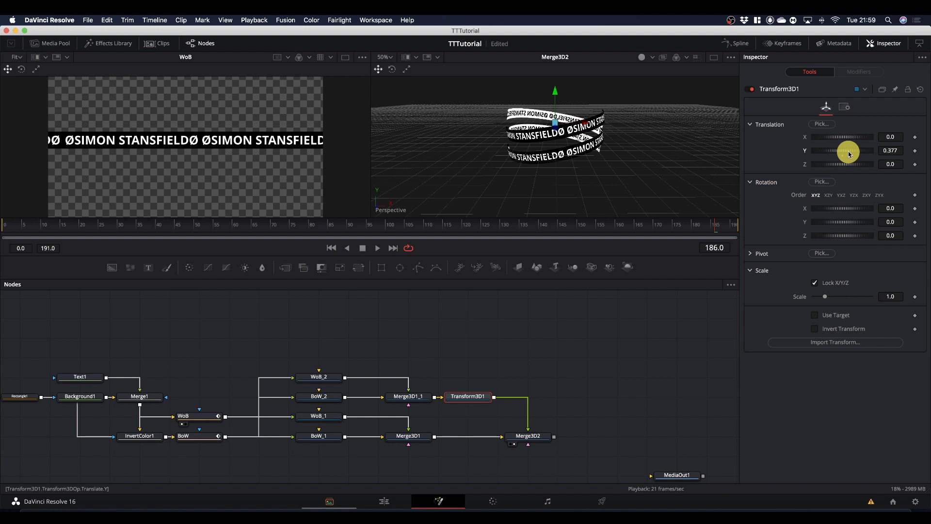
left_click_drag(849, 155, 849, 154)
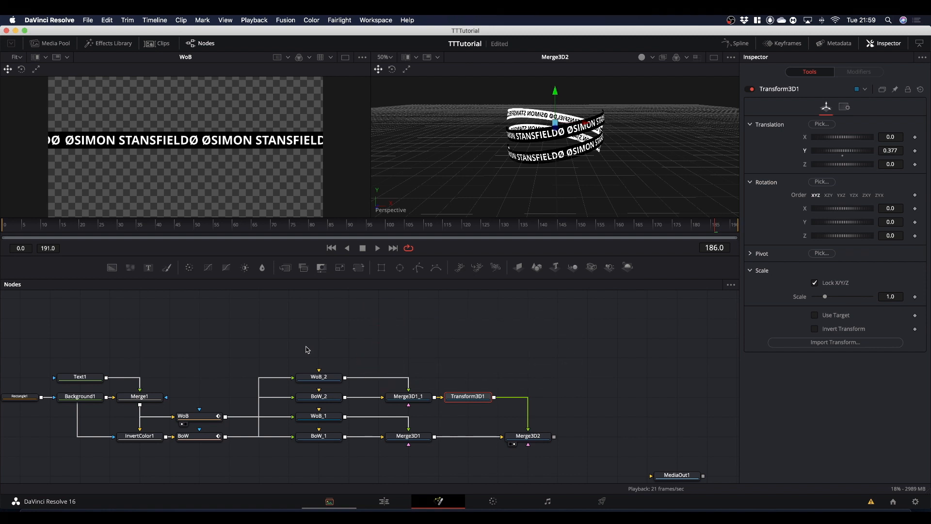
Duplicate WoB_2, BoW_2, Merge3D1_1 and Transform3D1 together above the originals.
left_click_drag(306, 346, 484, 406)
key("super+c")
key("super+v")
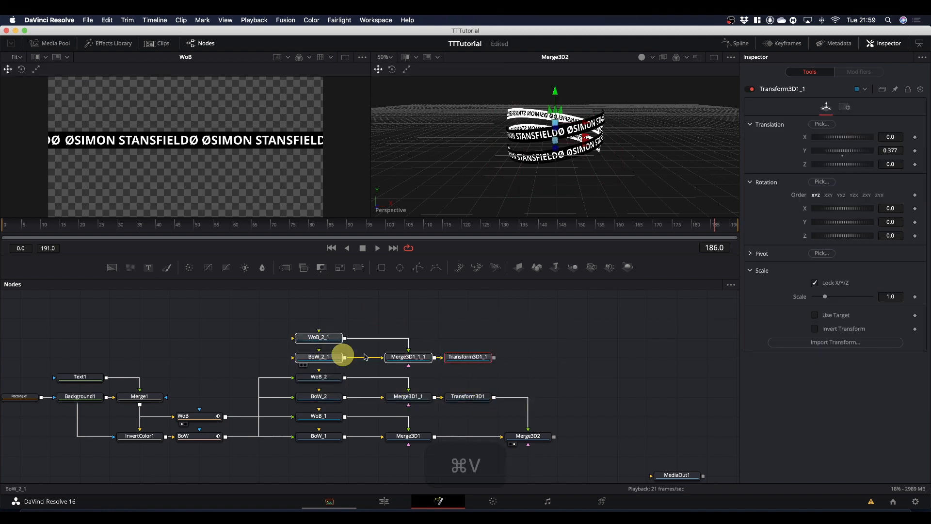
Connect Transform3D1_1 to Merge3D2 and feed the scrolling text bands into WoB_2_1 and BoW_2_1.
left_click_drag(494, 358, 540, 435)
left_click_drag(225, 415, 293, 337)
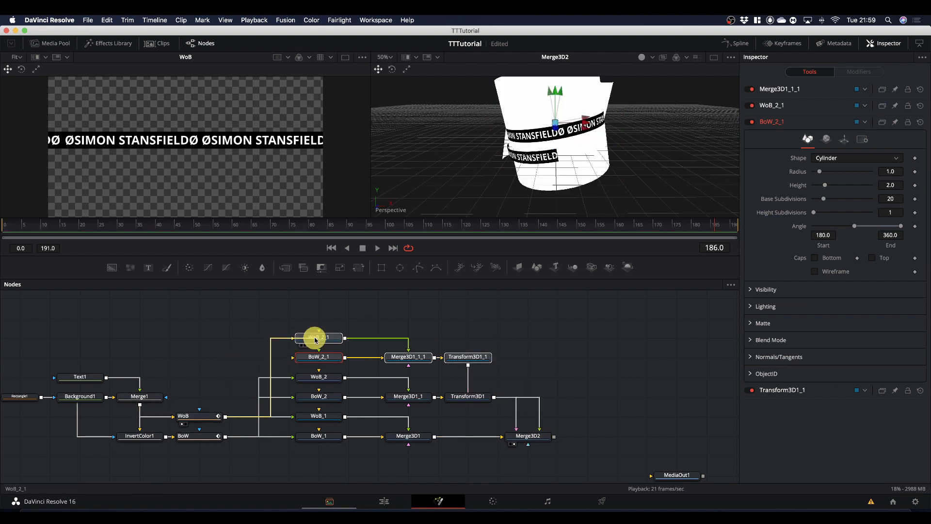
left_click_drag(226, 415, 293, 357)
left_click(320, 338)
key("F2")
key("Right")
left_click(482, 294)
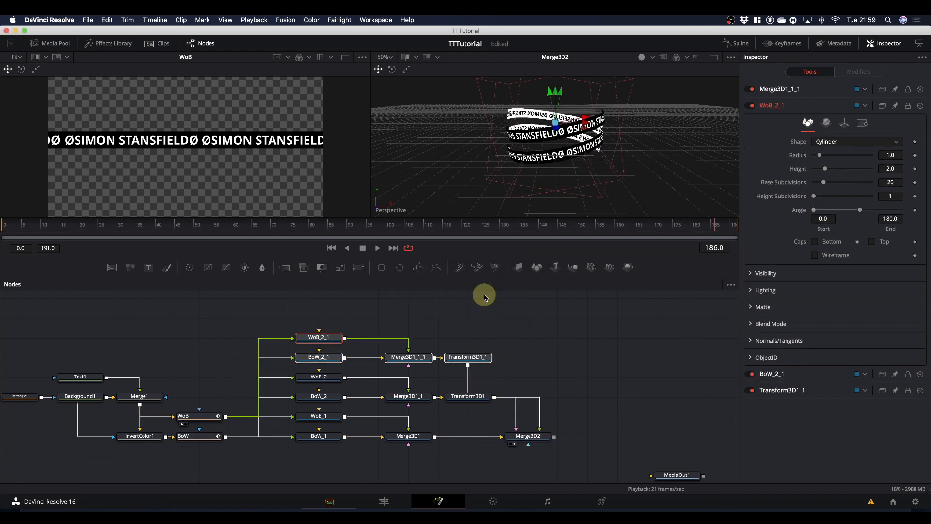
Rename the duplicated white-on-black cylinder WoB_2_1 as WoB_3.
left_click(417, 310)
left_click(322, 338)
key("F2")
key("Right")
key("BackSpace")
key("BackSpace")
key("BackSpace")
type("3")
left_click(513, 293)
Rename the duplicated black-on-white cylinder BoW_2_1 as BoW_3.
left_click(318, 357)
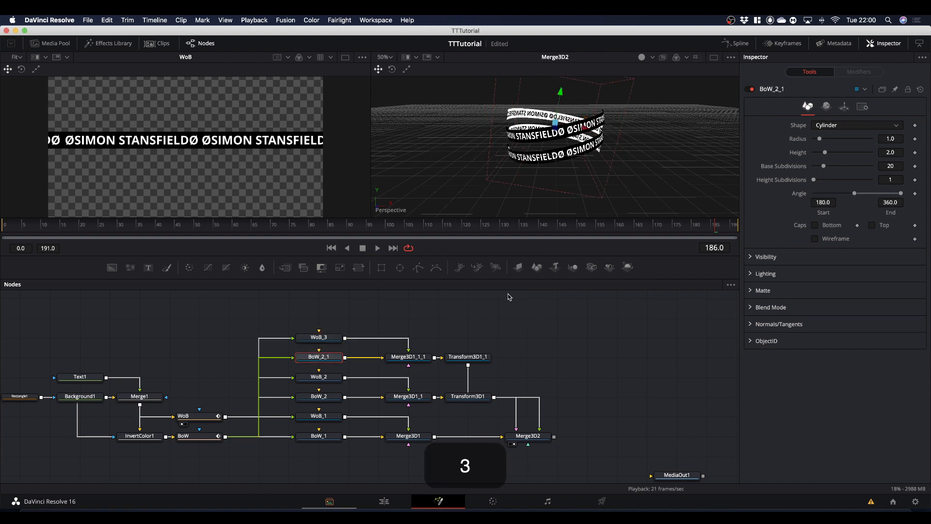
key("F2")
key("Right")
key("BackSpace")
key("BackSpace")
key("BackSpace")
type("3")
left_click(513, 294)
Offset the third text ring by setting Transform3D1_1's Y translation to 0.8.
left_click(468, 356)
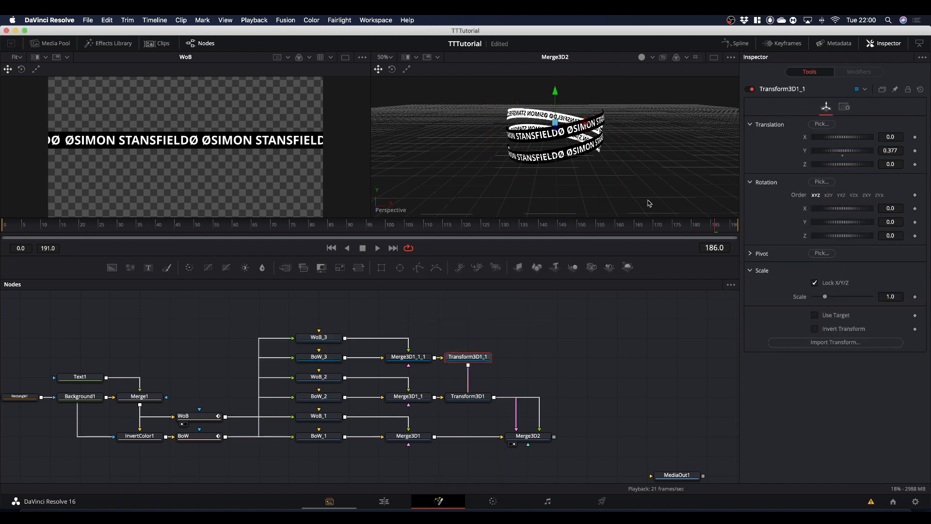
left_click_drag(838, 151, 897, 147)
Duplicate WoB_3, BoW_3, Merge3D1_1_1 and Transform3D1_1 above the originals and connect the copied transform to Merge3D2.
left_click_drag(294, 309, 527, 468)
key("super+c")
scroll(318, 333, "up", 2)
left_click(317, 333)
key("super+v")
Rename the duplicated cylinder WoB_3_1 as WoB_4.
left_click(319, 331)
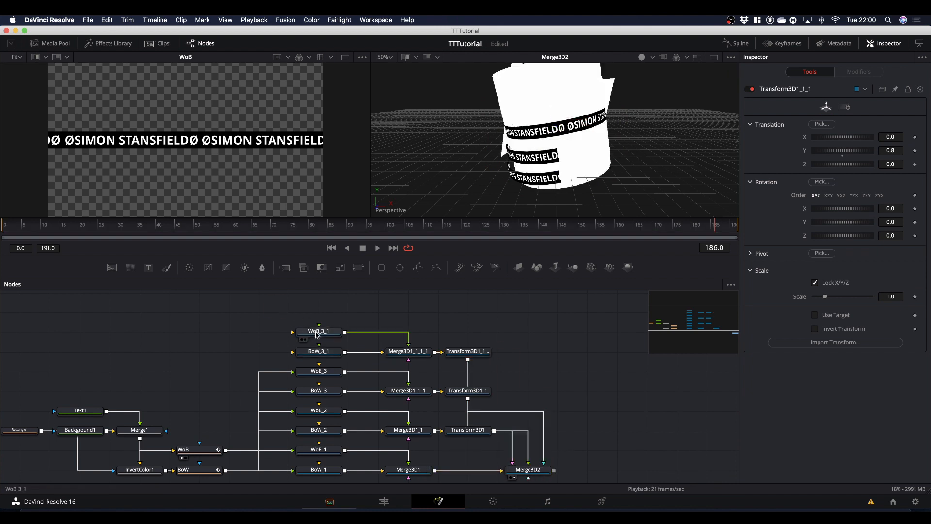
key("F2")
key("Right")
key("BackSpace")
key("BackSpace")
key("BackSpace")
type("4")
key("Return")
Rename the duplicated cylinder BoW_3_1 as BoW_4.
left_click(318, 351)
key("F2")
key("BackSpace")
key("BackSpace")
key("BackSpace")
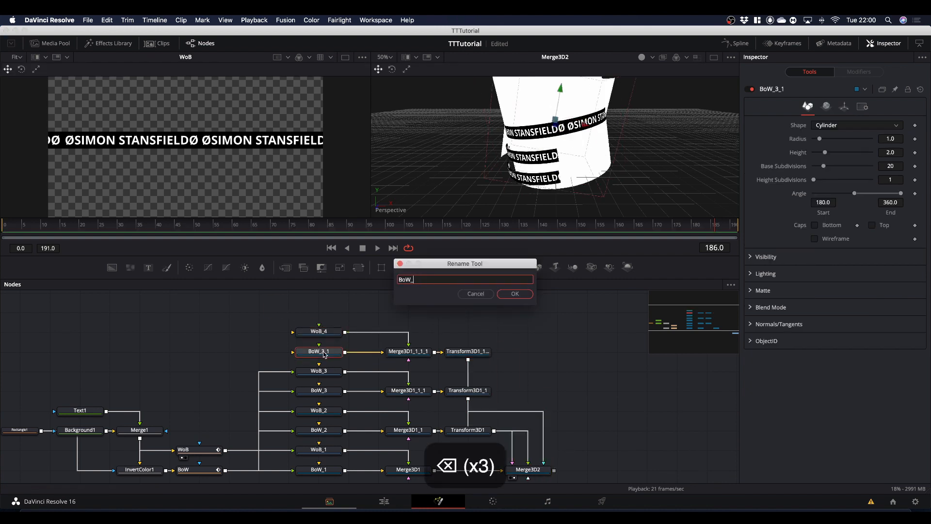
type("4")
left_click(508, 296)
Feed the WoB and BoW bands into WoB_4 and BoW_4, and set the fourth ring's transform to Y translation 1.177.
left_click_drag(225, 451, 311, 332)
left_click_drag(225, 470, 591, 470)
scroll(214, 373, "down", 1)
scroll(214, 374, "right", 5)
left_click(478, 356)
left_click(389, 332)
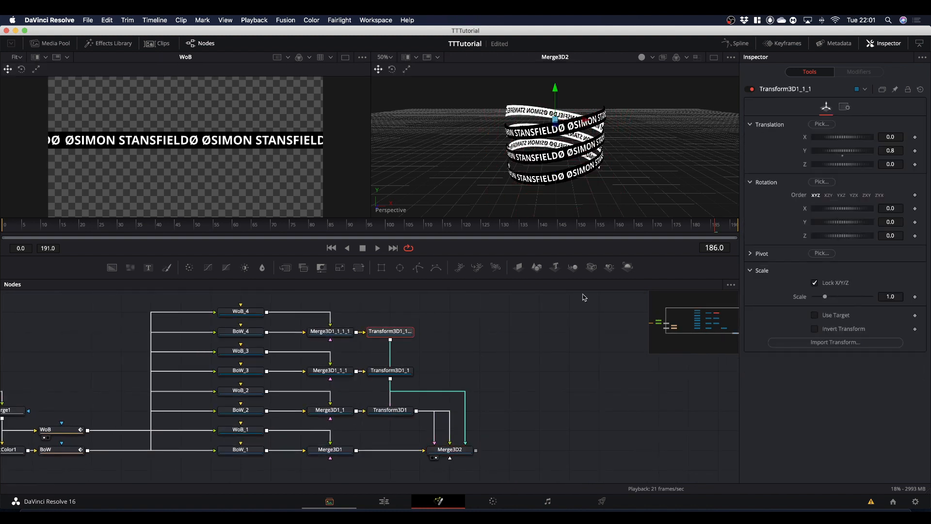
left_click_drag(857, 152, 841, 151)
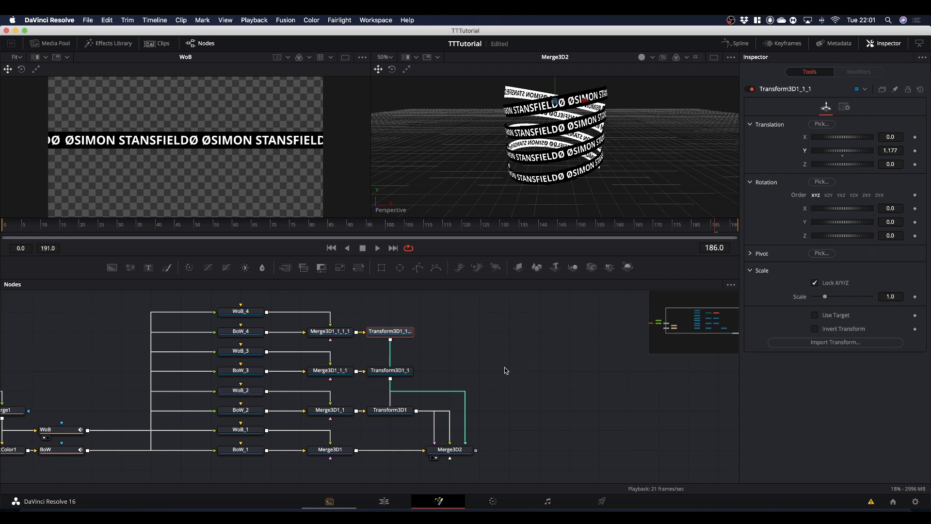
Add a Camera 3D node to Merge3D2 and place it just below Merge3D1.
scroll(534, 365, "down", 3)
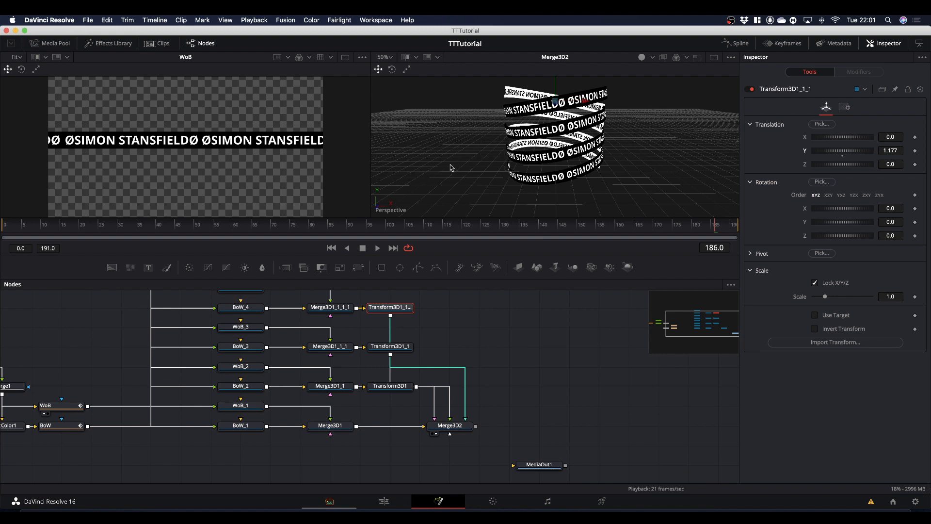
left_click(448, 433)
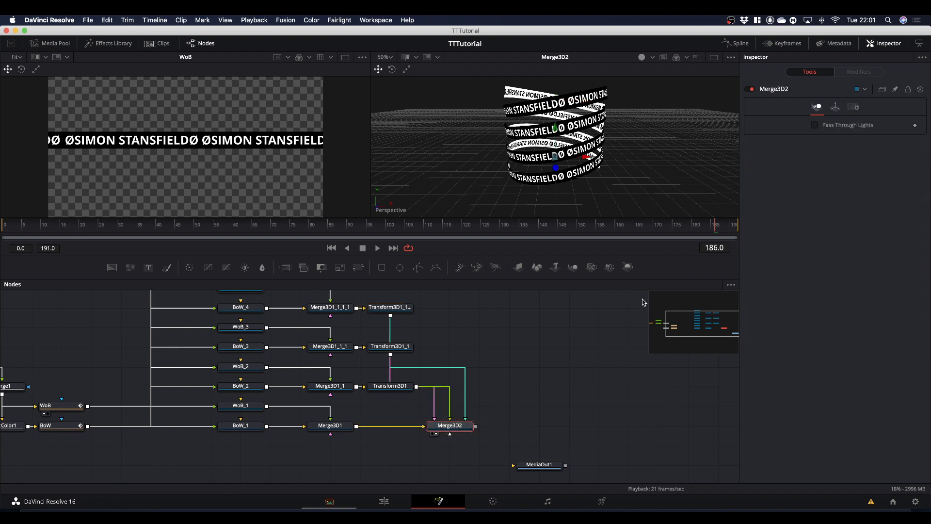
left_click(591, 267)
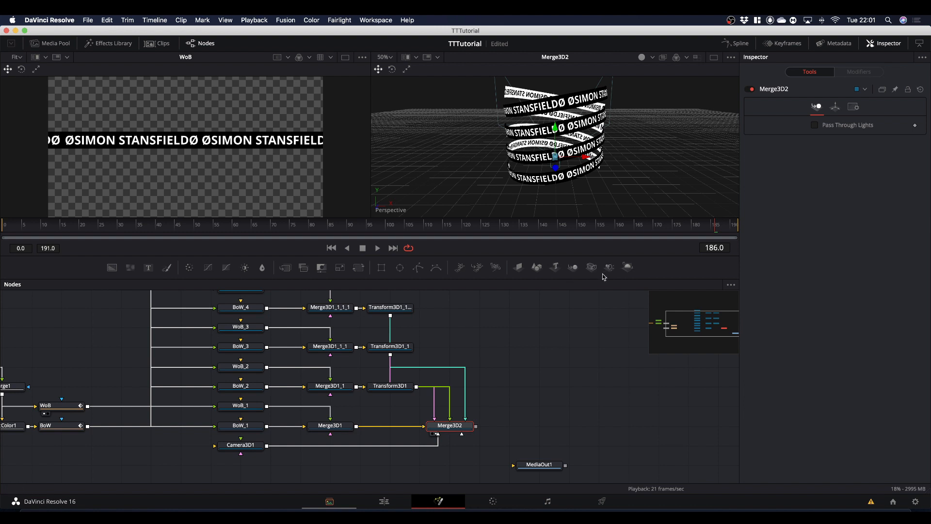
left_click_drag(245, 445, 394, 444)
Add a Renderer 3D after Merge3D2, connect it to MediaOut1 in the same row, and view MediaOut1 in place of Merge3D2.
left_click(459, 426)
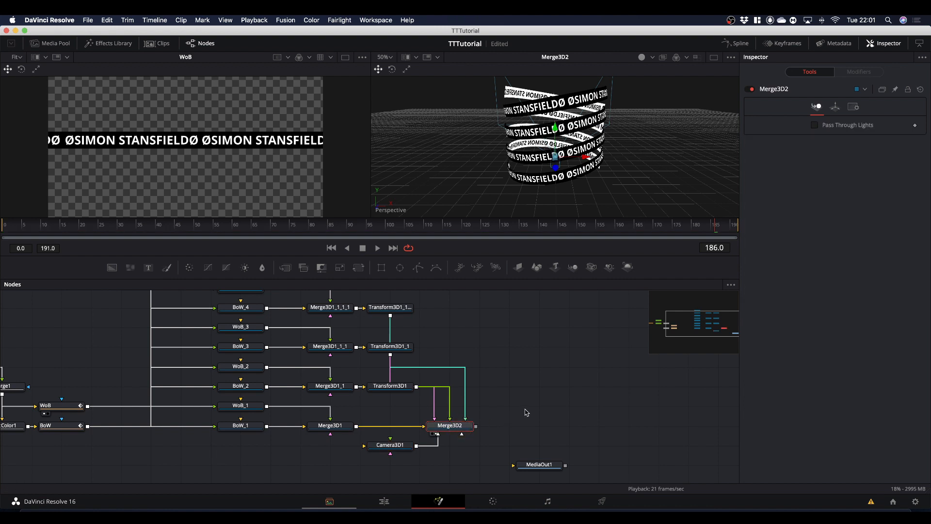
left_click(628, 267)
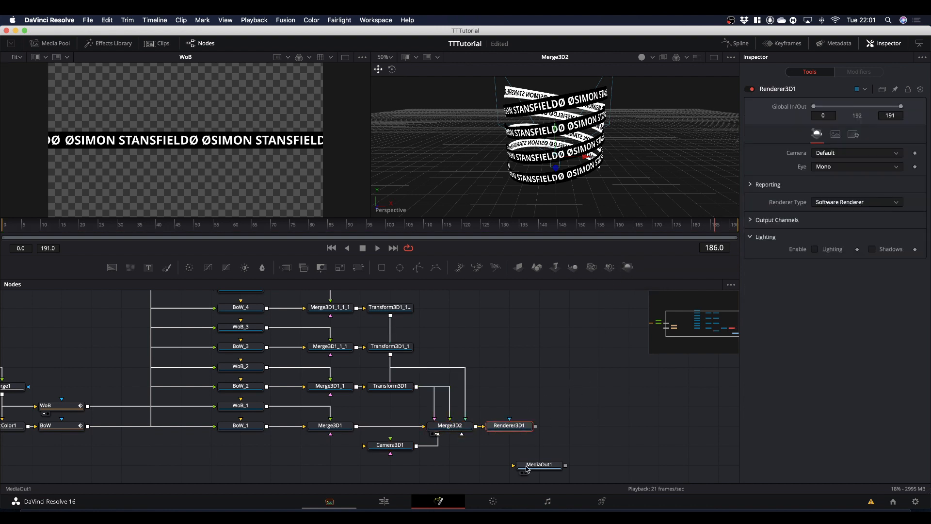
left_click_drag(527, 468, 647, 429)
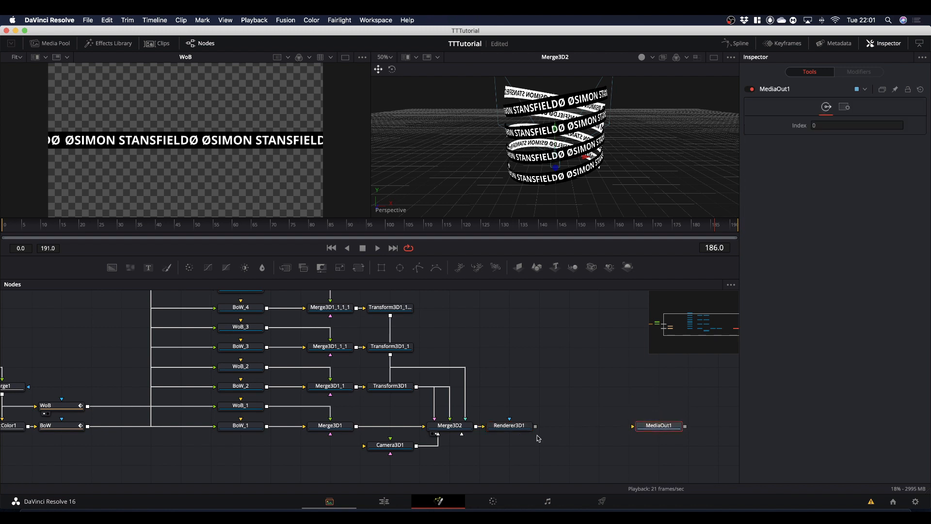
left_click_drag(535, 426, 627, 198)
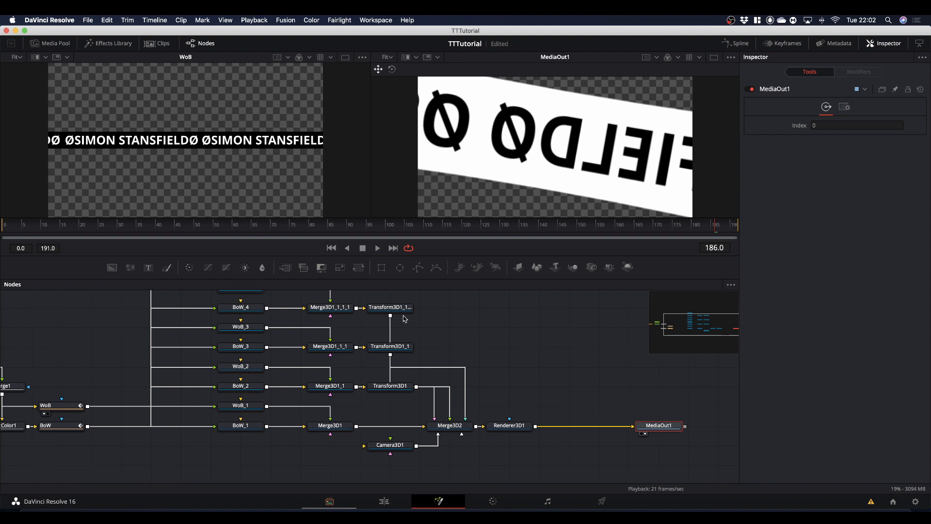
Display Merge3D2 in the viewer showing WoB and frame the whole ring stack from a slight angle.
left_click(448, 429)
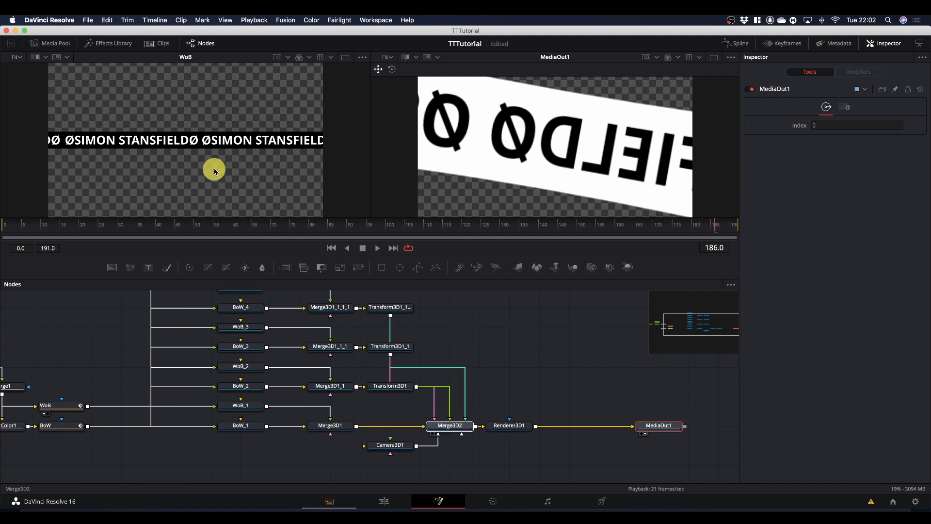
key("1")
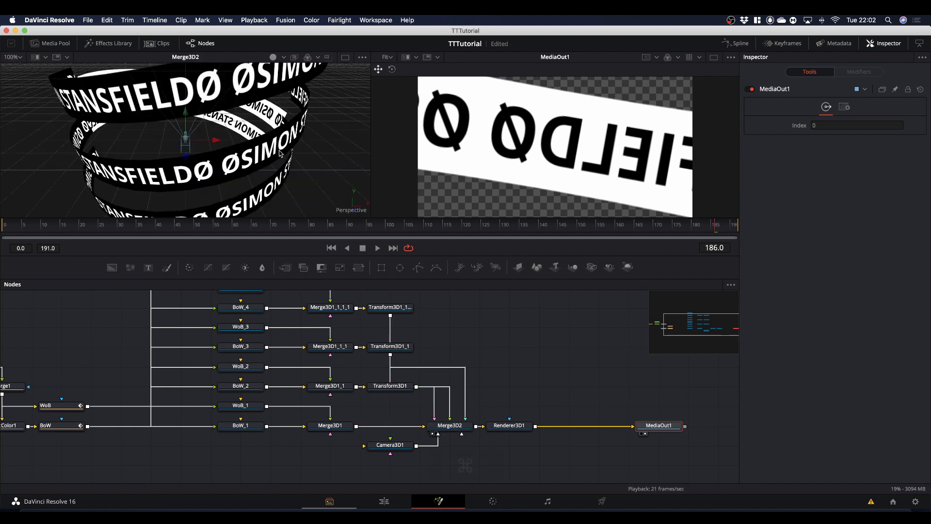
key("super")
key("alt")
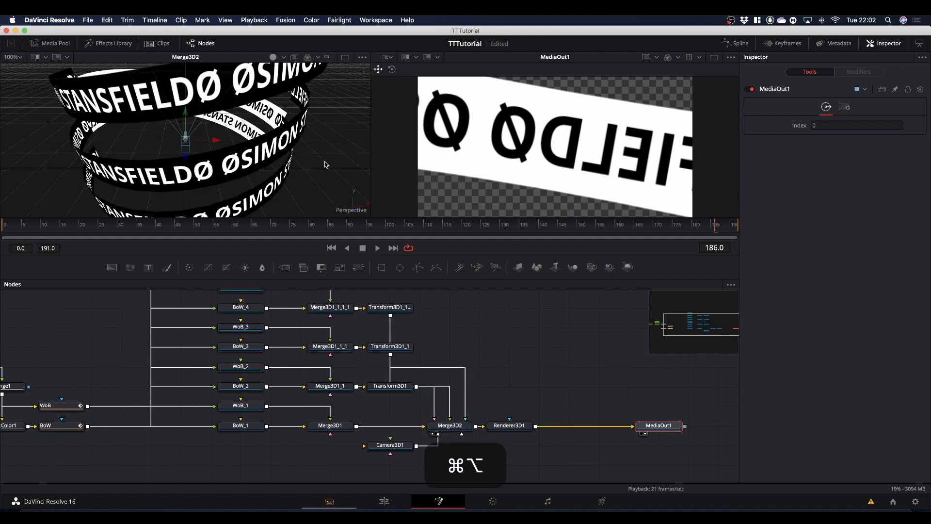
left_click_drag(325, 165, 320, 141)
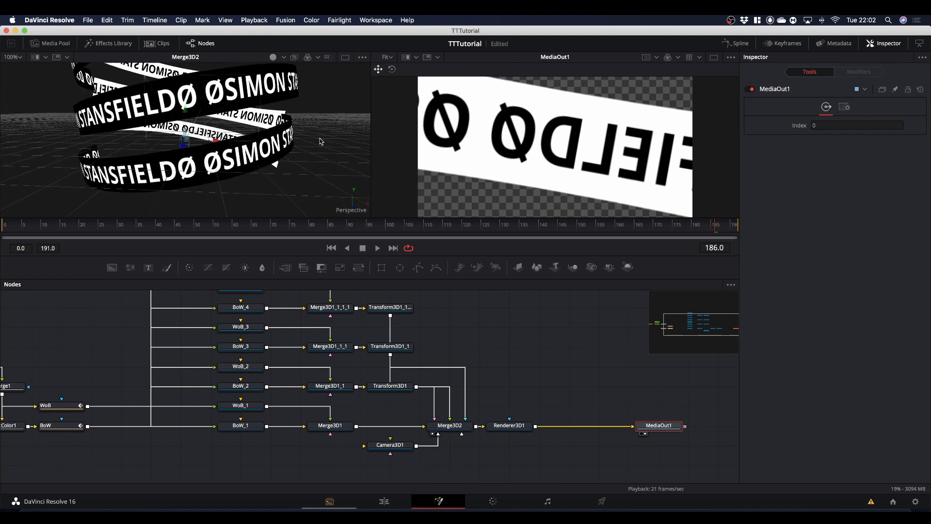
key("super")
scroll(318, 155, "down", 5)
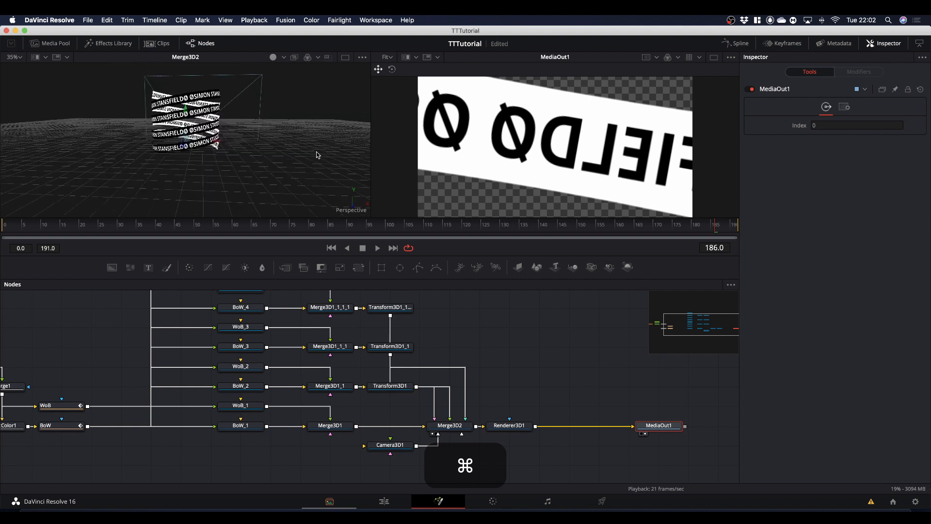
scroll(294, 147, "up", 2)
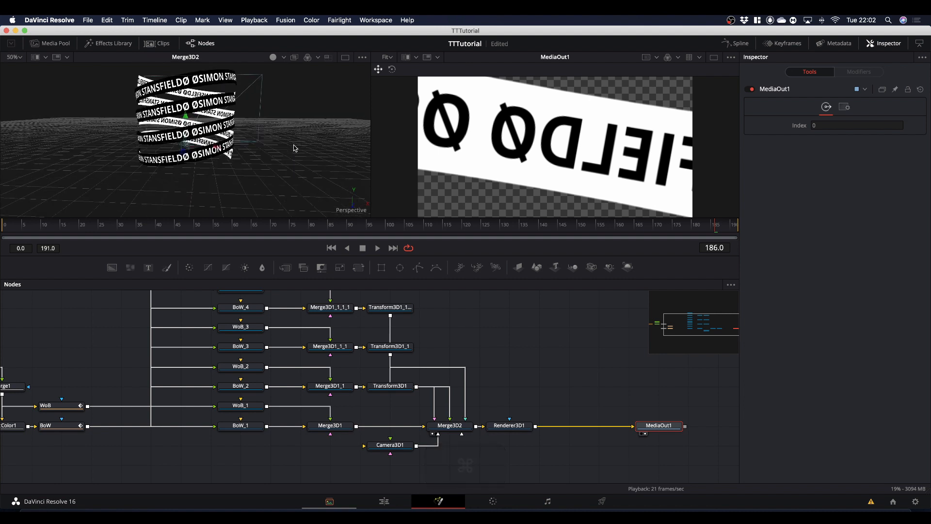
key("alt")
left_click_drag(309, 170, 267, 178)
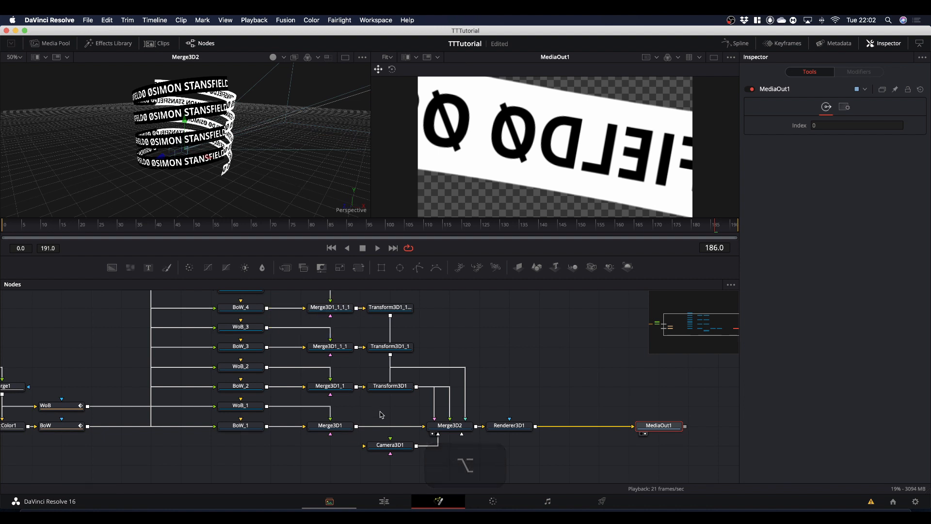
Center the ring stack in the render by setting Camera3D1's translation to Y 0.571 and Z 7.22.
left_click(391, 445)
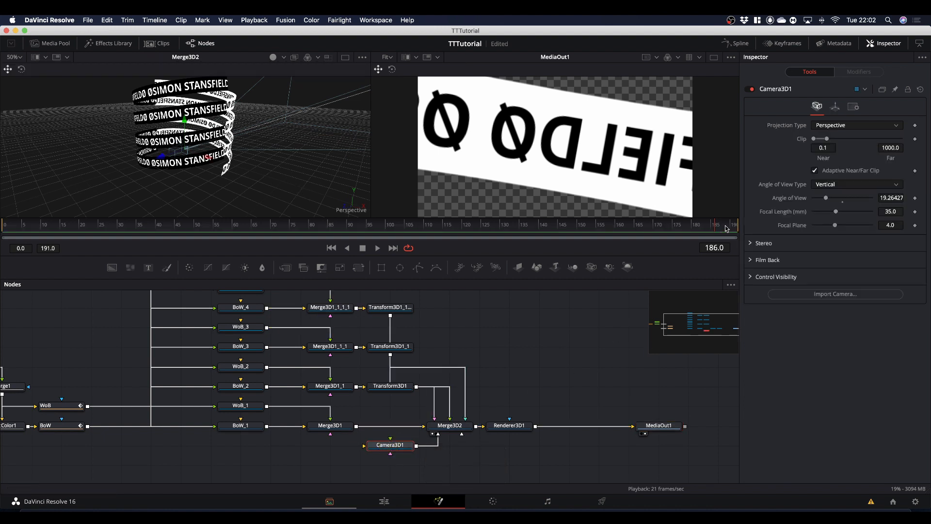
left_click(835, 107)
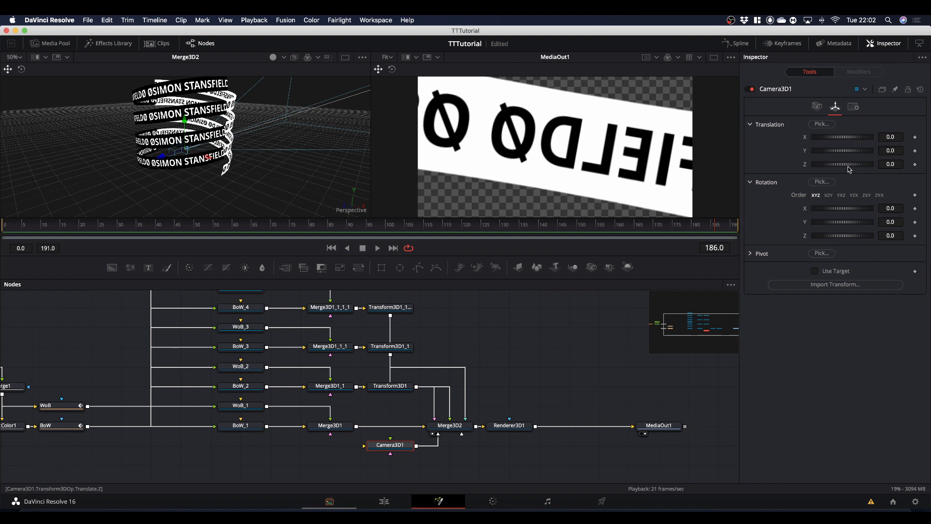
left_click_drag(849, 169, 872, 172)
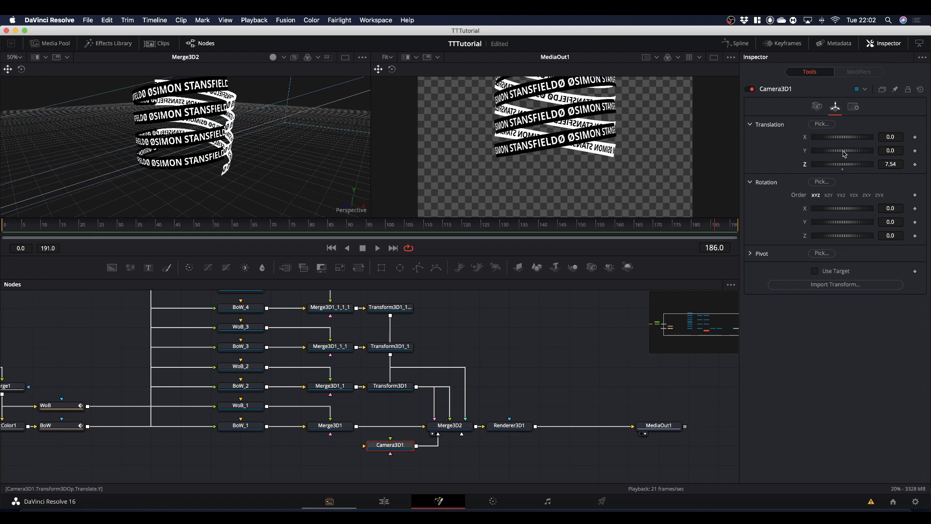
left_click_drag(844, 153, 876, 167)
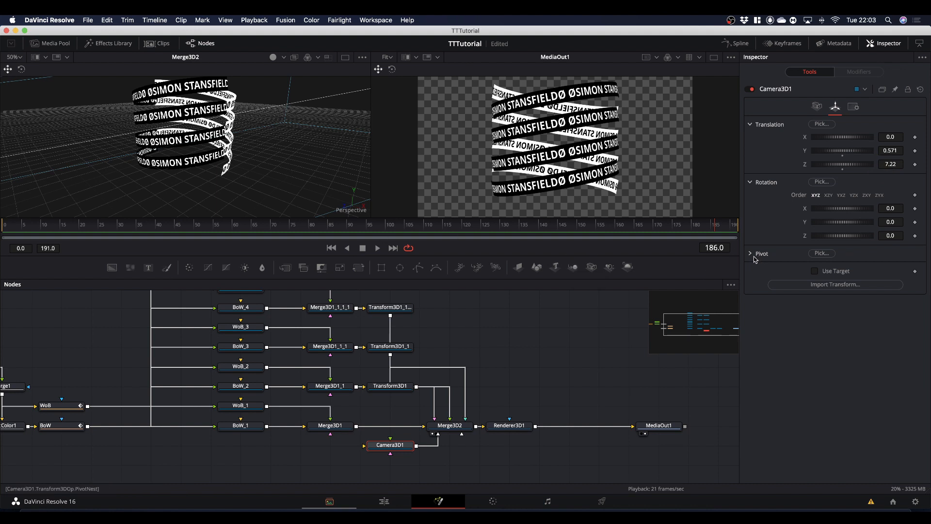
Enable Use Target on Camera3D1 and copy its Y translation of 0.571 into the target's Y value.
left_click(892, 151)
right_click(892, 150)
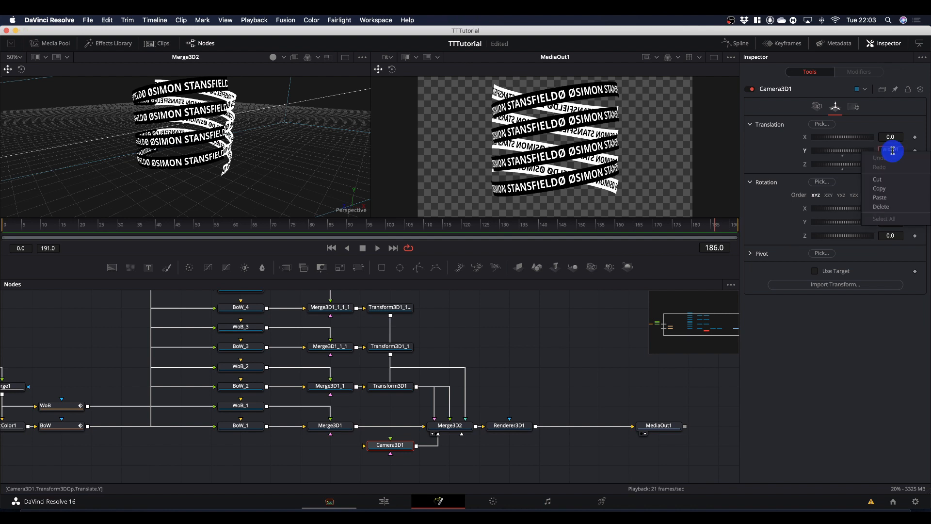
left_click(893, 189)
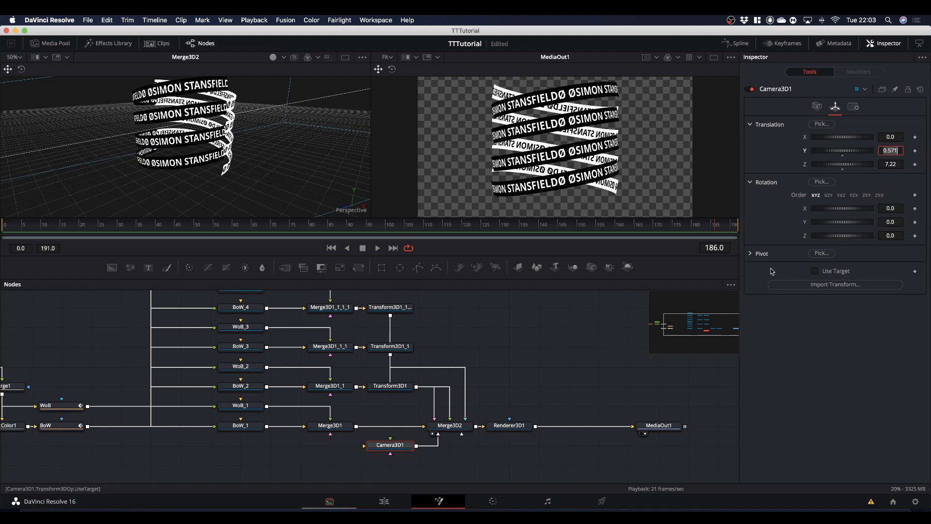
left_click(815, 271)
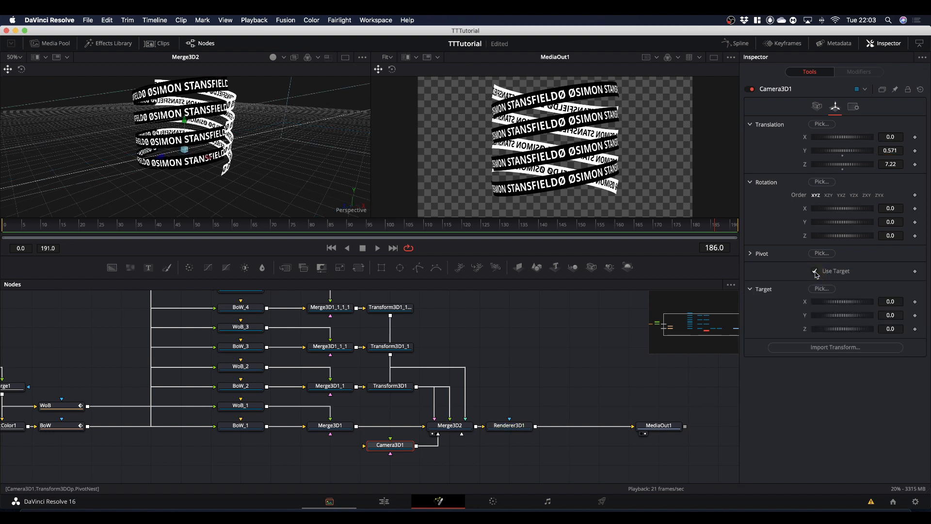
right_click(891, 316)
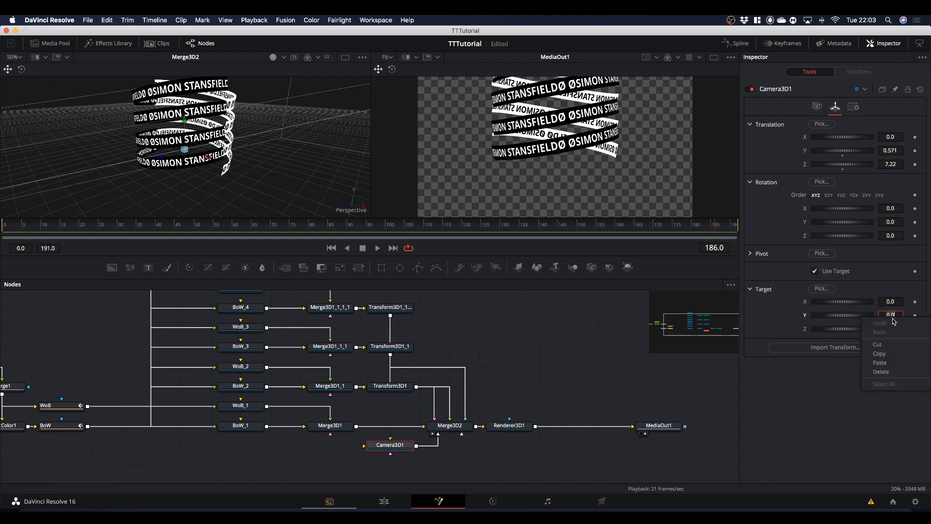
left_click(879, 363)
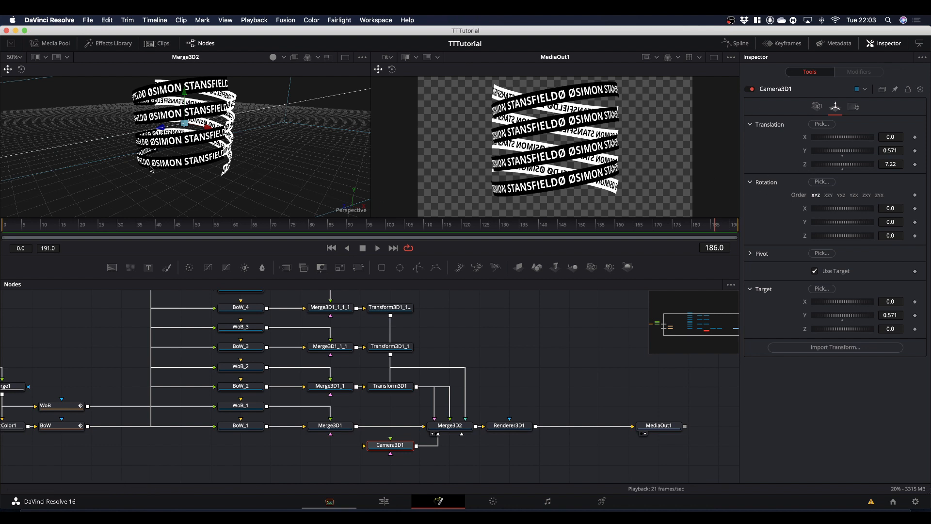
Move Camera3D1 sideways along its X axis in the Merge3D2 view to about 0.386.
key("alt")
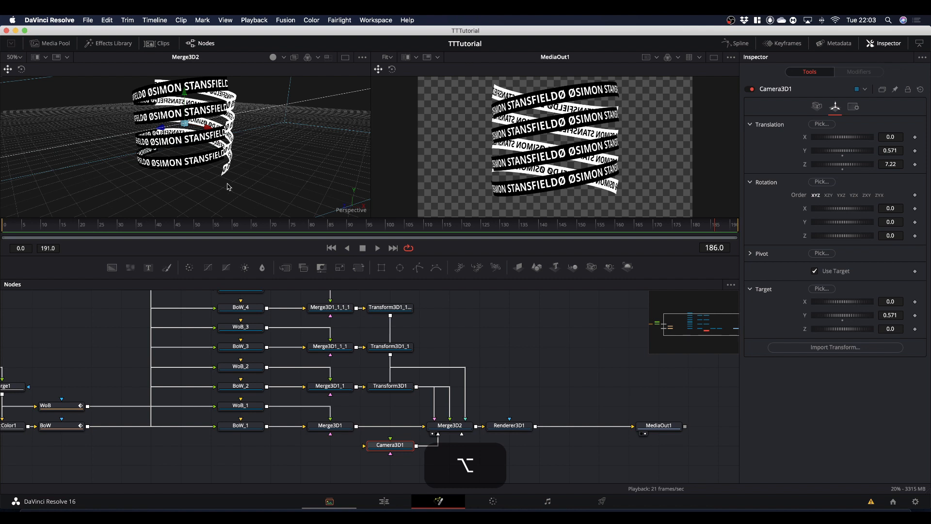
left_click_drag(228, 187, 280, 176)
scroll(279, 176, "down", 5)
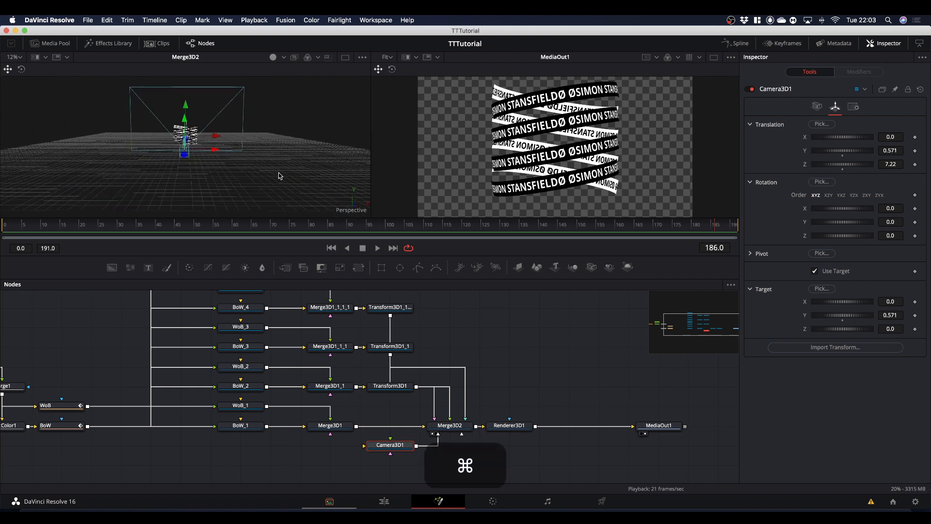
scroll(279, 176, "up", 2)
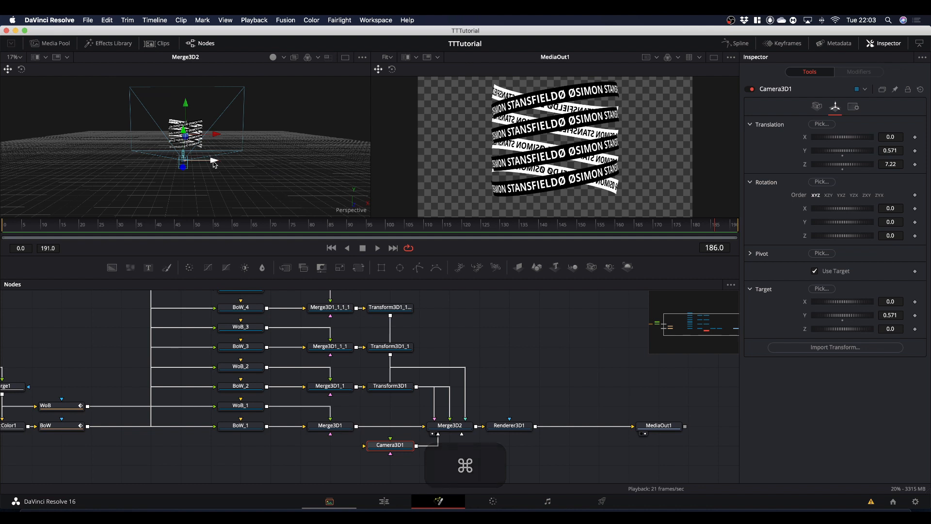
left_click_drag(213, 160, 233, 164)
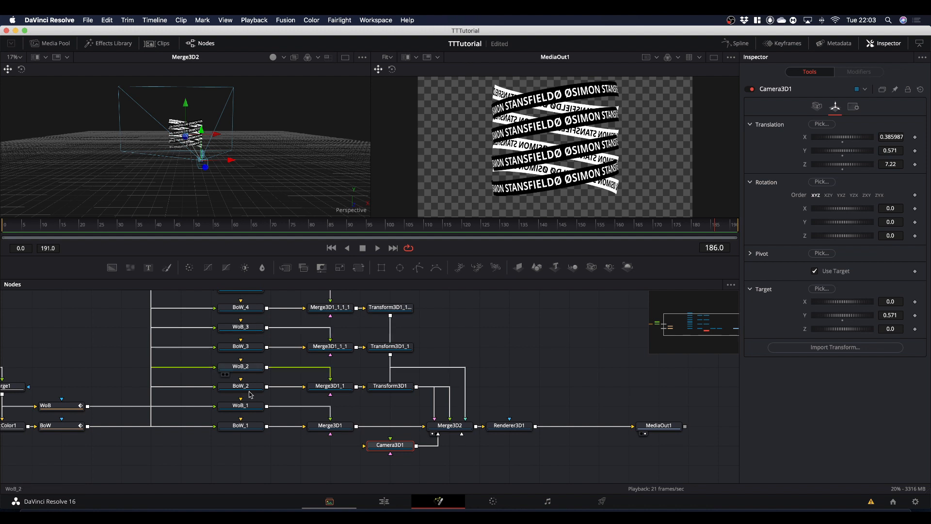
Offset the lowest black band BoW_1 to X 0.023 and Y -0.381 so its end lines up with WoB_1.
scroll(243, 315, "up", 1)
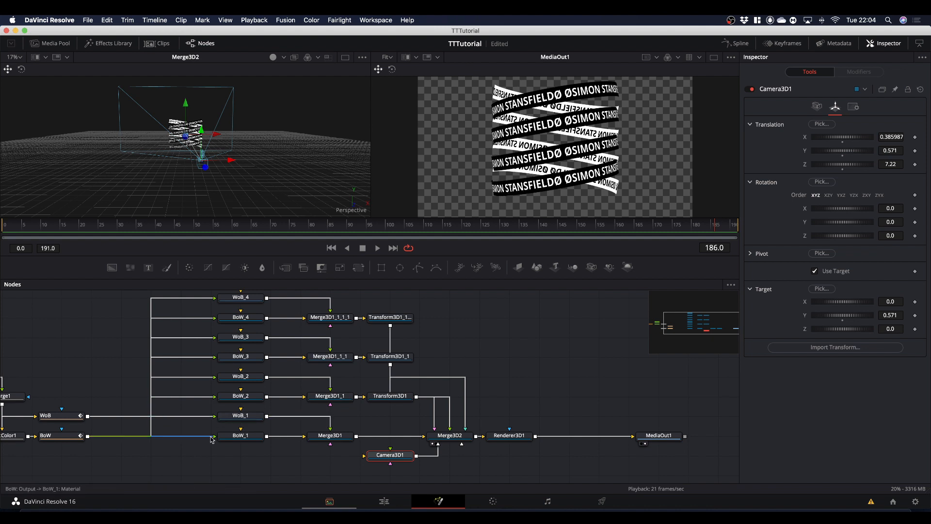
left_click(244, 419)
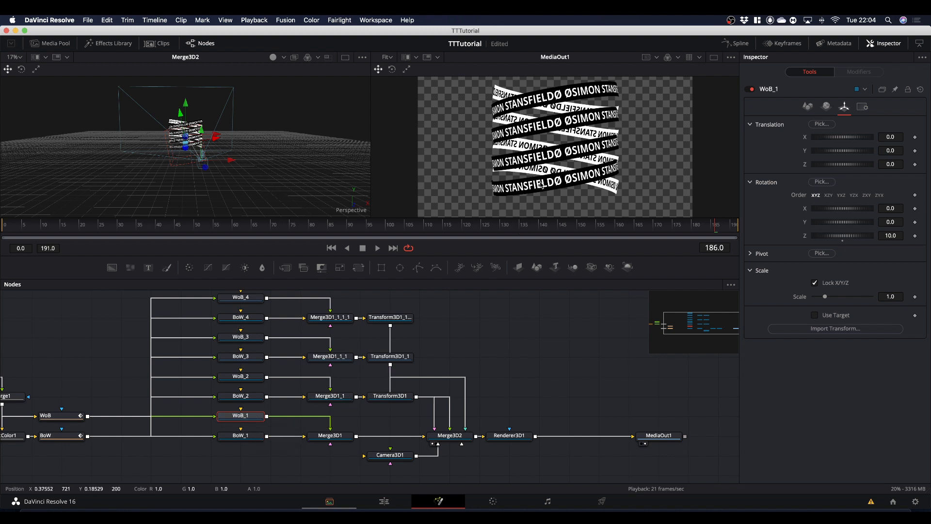
left_click(251, 439)
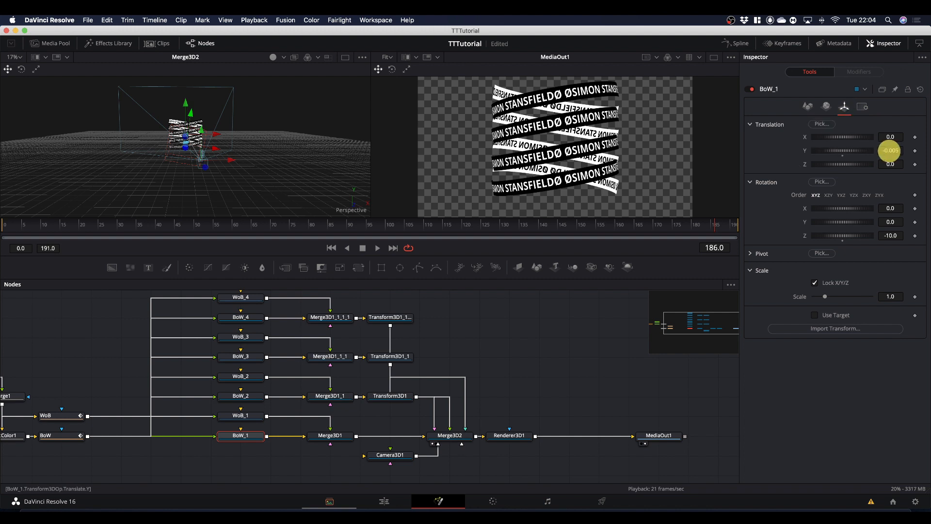
left_click_drag(889, 150, 731, 166)
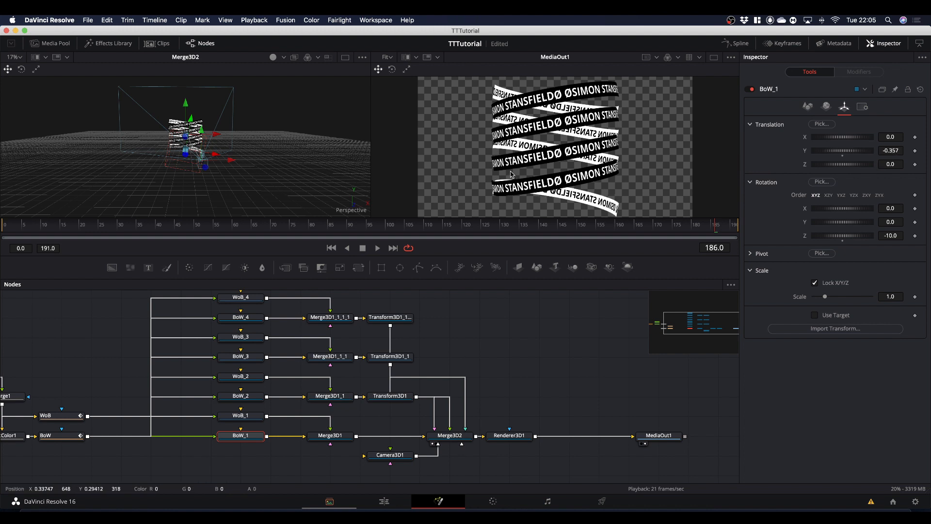
scroll(511, 175, "down", 2)
scroll(511, 175, "up", 5)
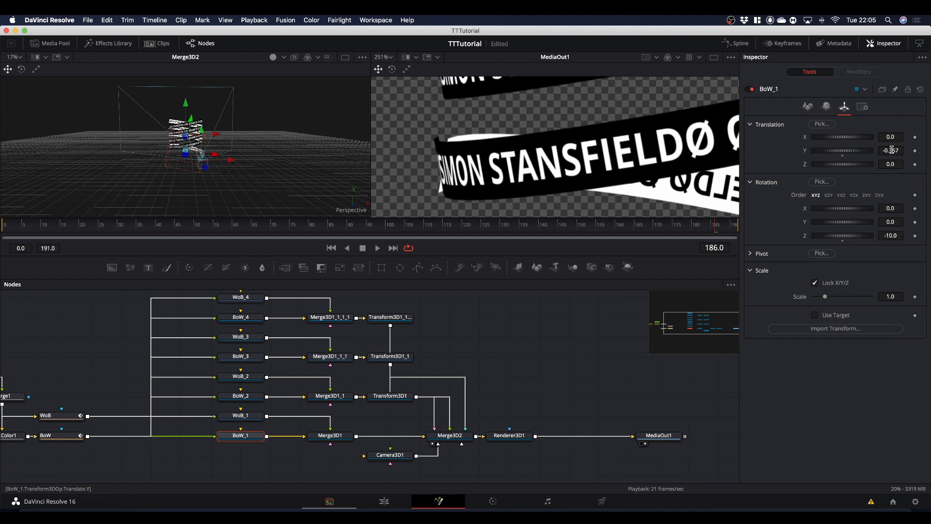
mouse_move(891, 150)
left_mouse_down()
mouse_move(900, 137)
mouse_move(885, 151)
left_mouse_up()
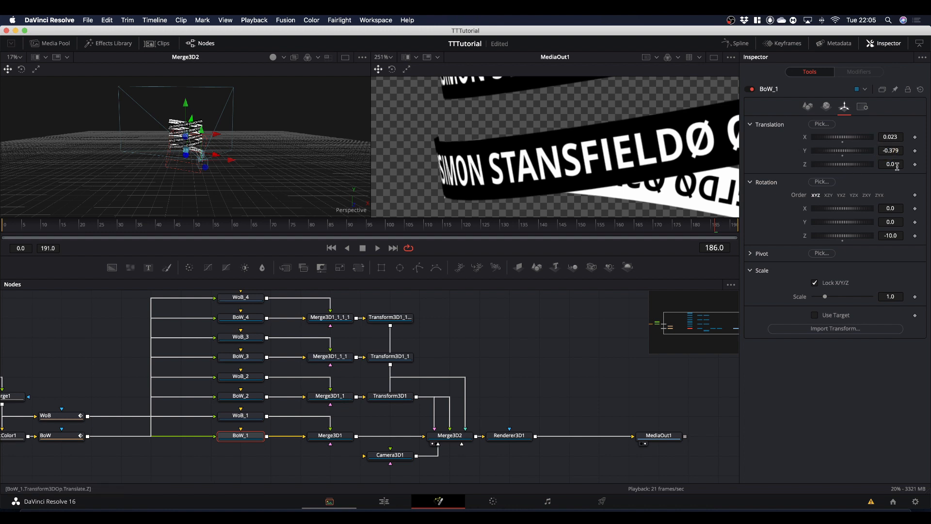
left_click_drag(890, 150, 889, 150)
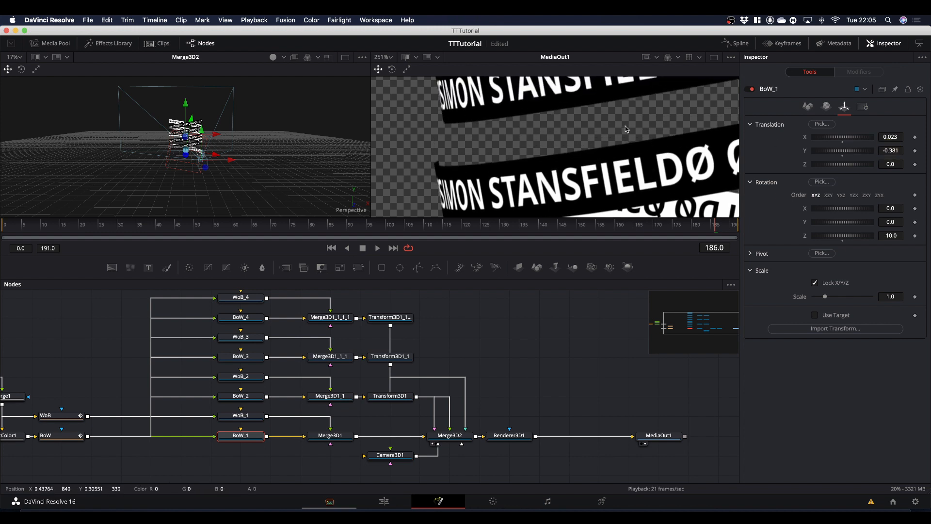
Offset BoW_2 to X -0.036 and Y -0.043 so its end lines up with the white band behind it.
left_click_drag(630, 109, 439, 136)
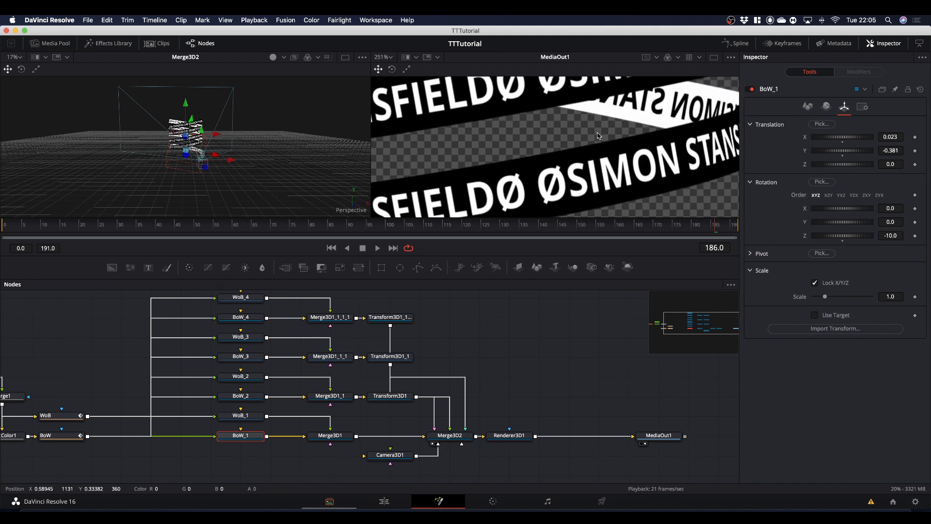
left_click_drag(598, 136, 514, 140)
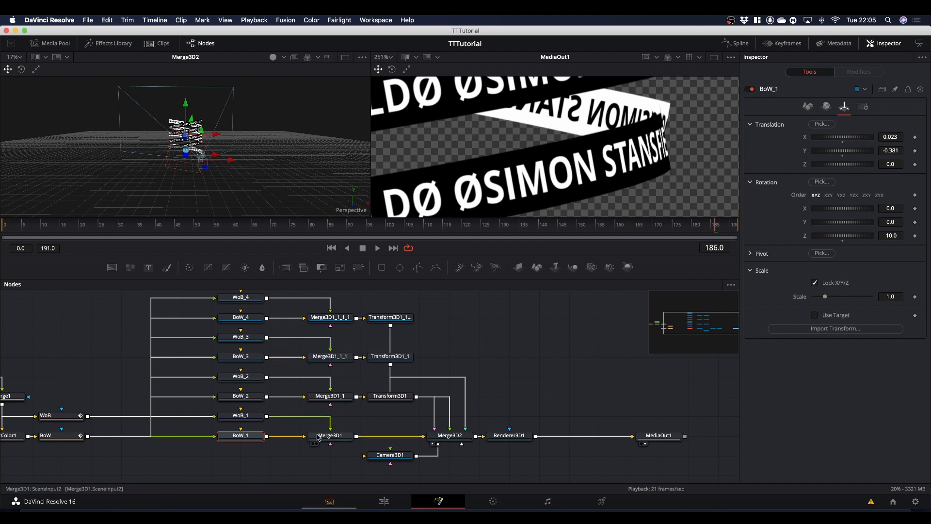
left_click(241, 397)
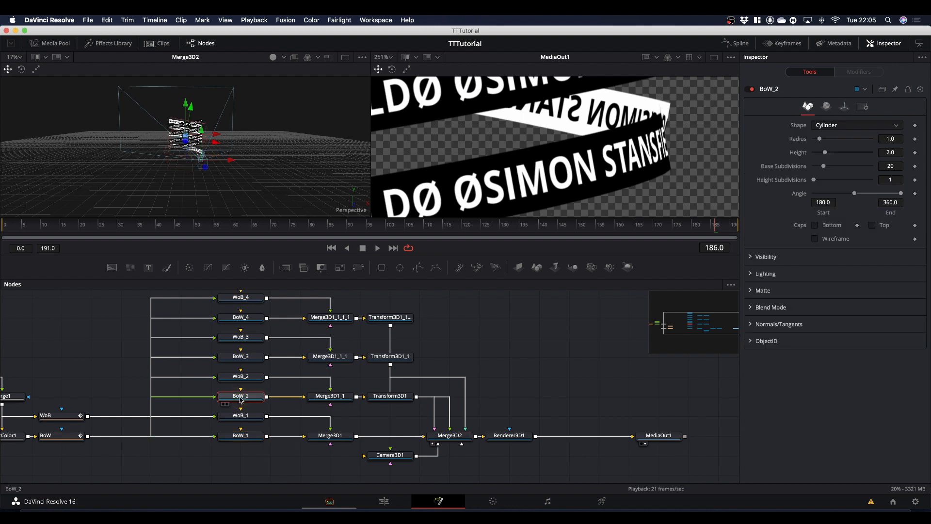
left_click(843, 107)
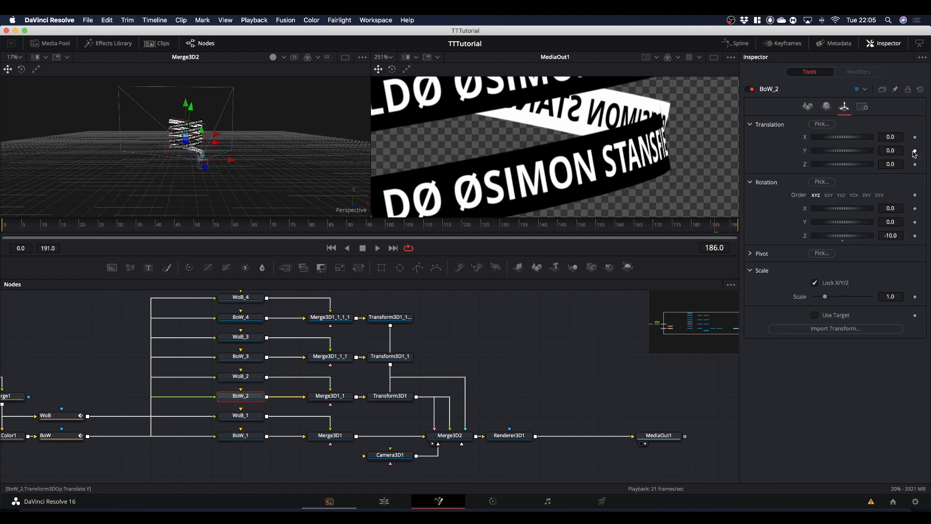
left_click_drag(893, 150, 876, 137)
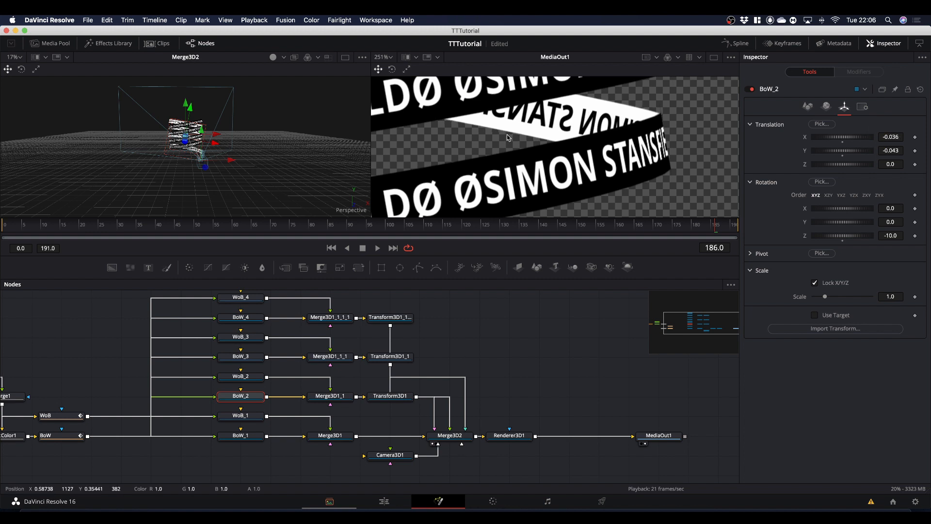
Raise WoB_2 to a Y translation of about 0.308 and shift it along X to line up with BoW_2.
scroll(468, 137, "down", 4)
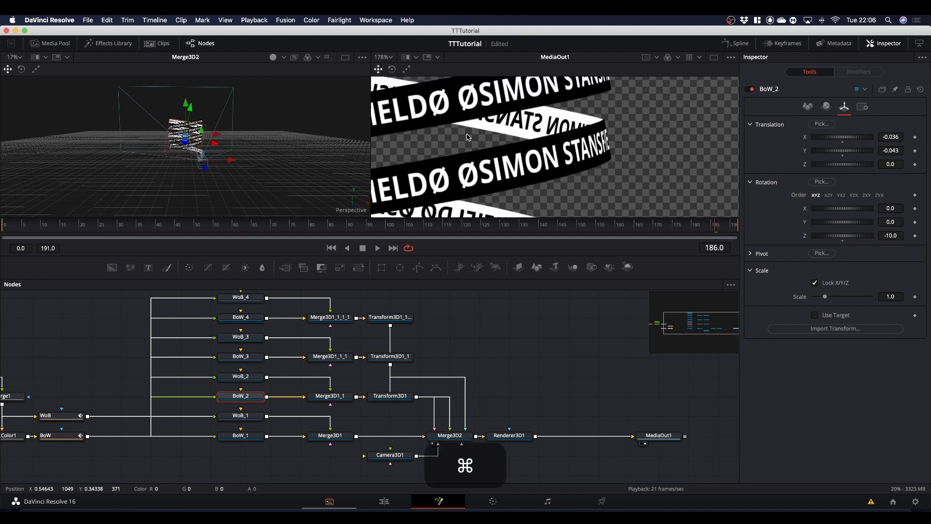
left_click_drag(449, 141, 619, 142)
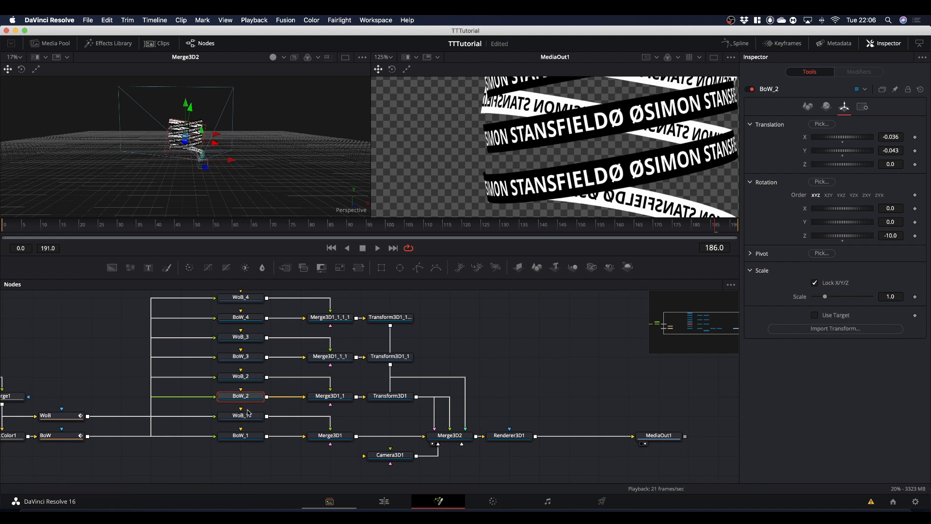
left_click(241, 377)
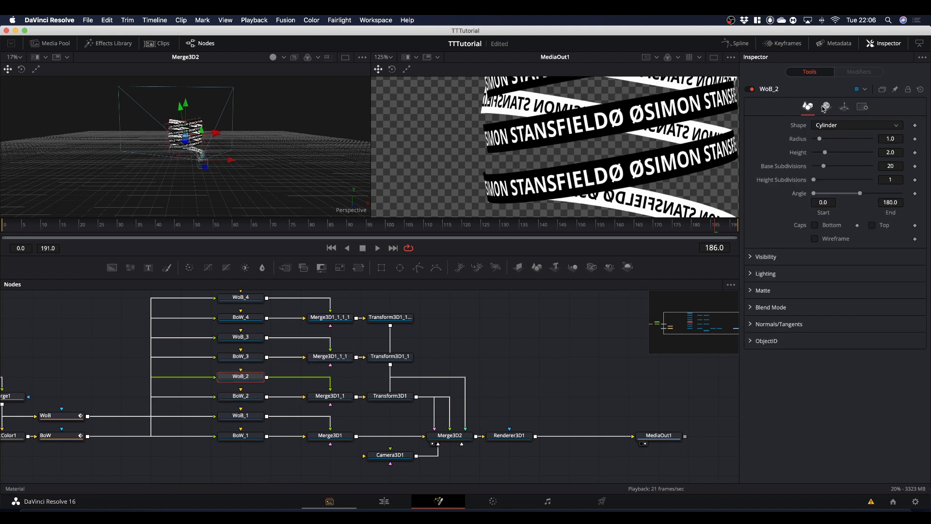
left_click(844, 107)
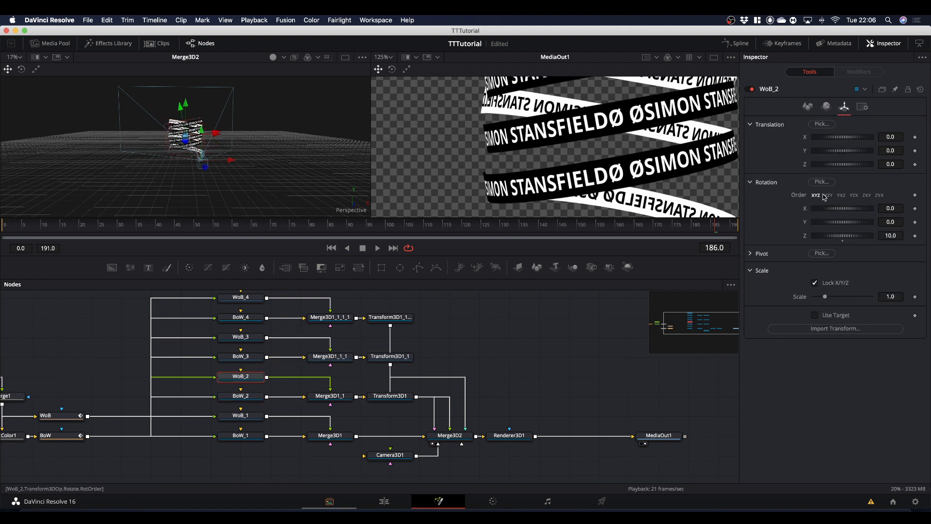
left_click_drag(889, 152, 572, 149)
scroll(525, 145, "up", 3)
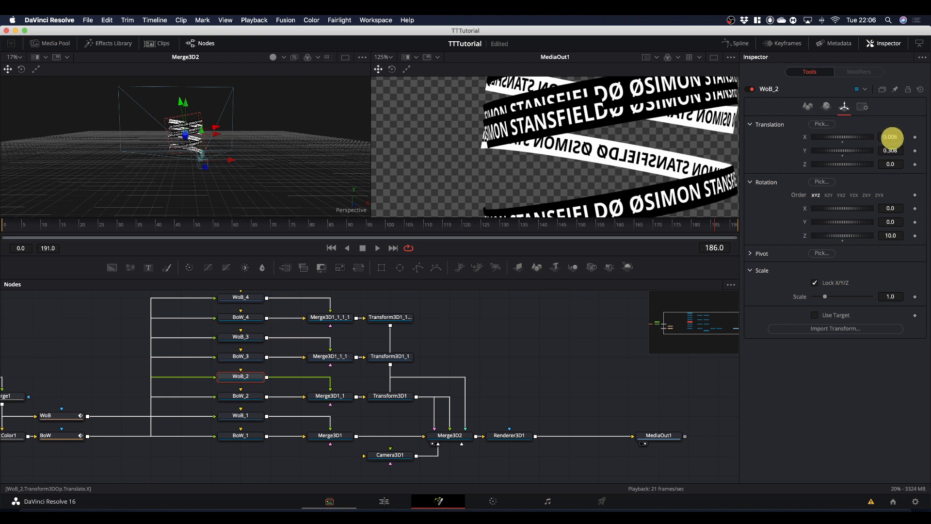
left_click_drag(892, 137, 514, 149)
Align the third ring pair, BoW_3 and WoB_3, raising WoB_3 along Y and shifting it along X to meet the neighbouring band.
scroll(606, 146, "right", 10)
left_click(240, 356)
left_click(844, 107)
left_click(389, 318)
left_click(241, 337)
left_click(844, 107)
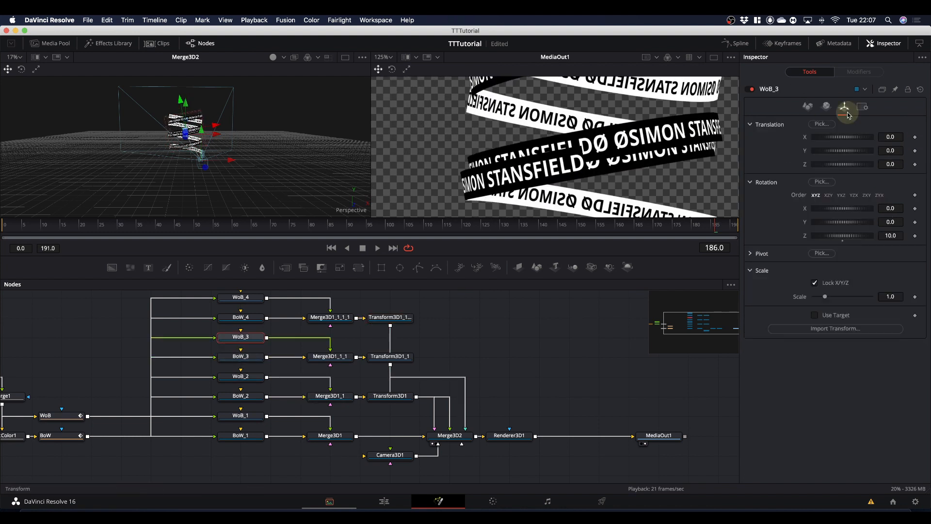
left_click_drag(891, 151, 662, 129)
left_click_drag(891, 138, 667, 143)
Raise the fourth ring pair, BoW_4 and WoB_4, giving WoB_4 a Y translation of 0.538.
left_click(240, 376)
left_click(240, 356)
left_click(241, 337)
left_click(241, 317)
scroll(543, 160, "up", 3)
left_click(844, 106)
left_click(240, 297)
scroll(565, 193, "up", 1)
left_click(845, 107)
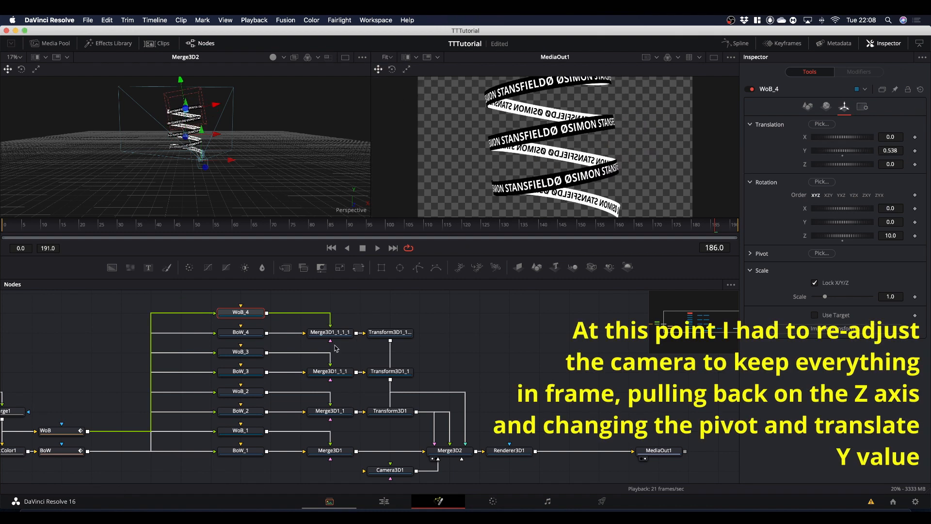
Pull Camera3D1 back to a Z translation of 11.41 to fit the taller ring stack in frame.
left_click(388, 470)
scroll(388, 471, "down", 1)
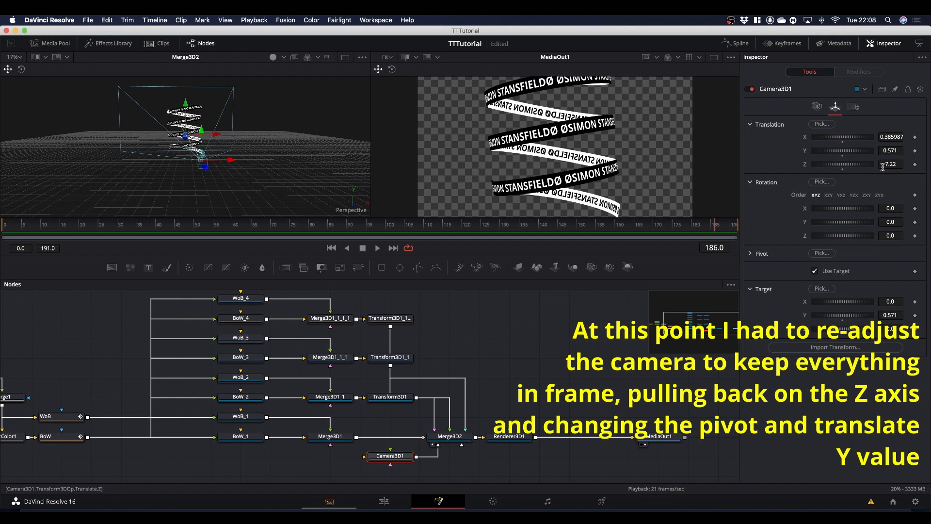
left_click_drag(890, 165, 623, 160)
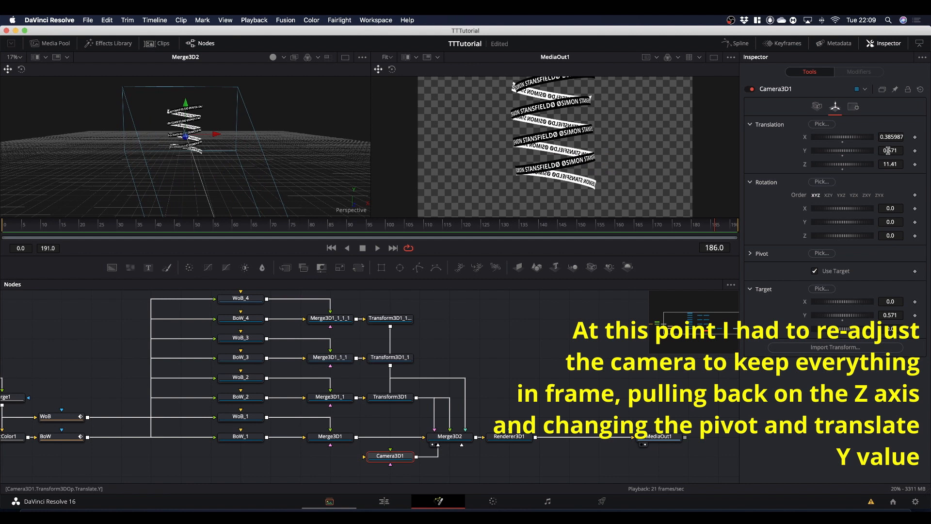
Set Camera3D1's target Y to 0.918 and copy that value into its Y translation.
left_click_drag(888, 150, 897, 150)
left_click_drag(890, 315, 589, 315)
right_click(892, 315)
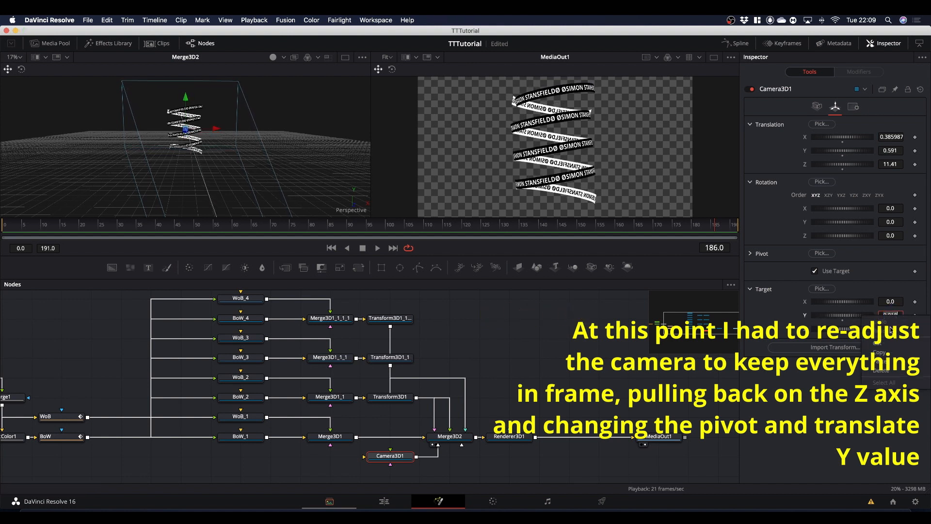
left_click(880, 353)
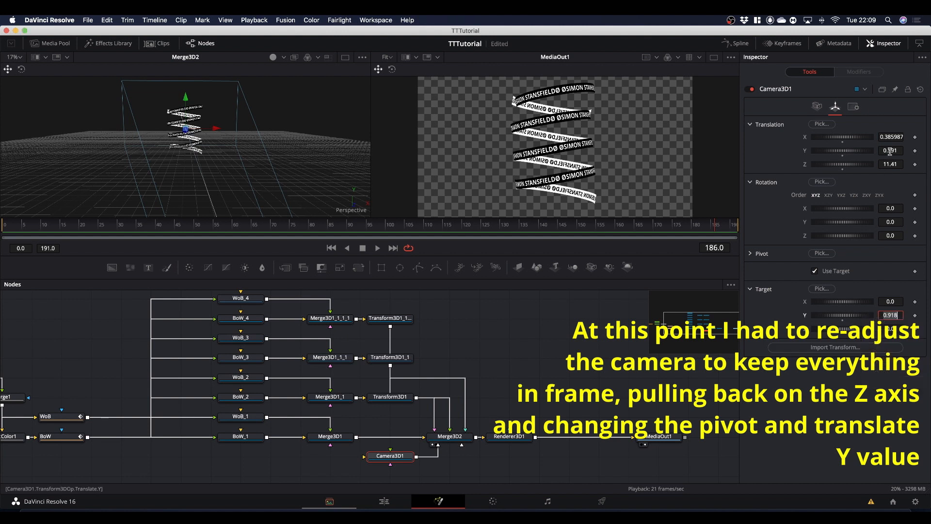
left_click(889, 151)
right_click(889, 151)
left_click(889, 196)
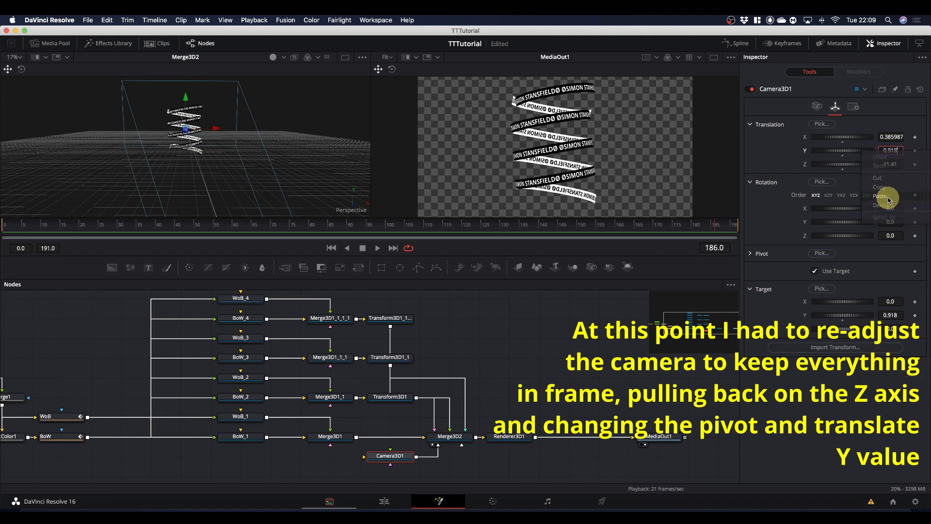
key("Return")
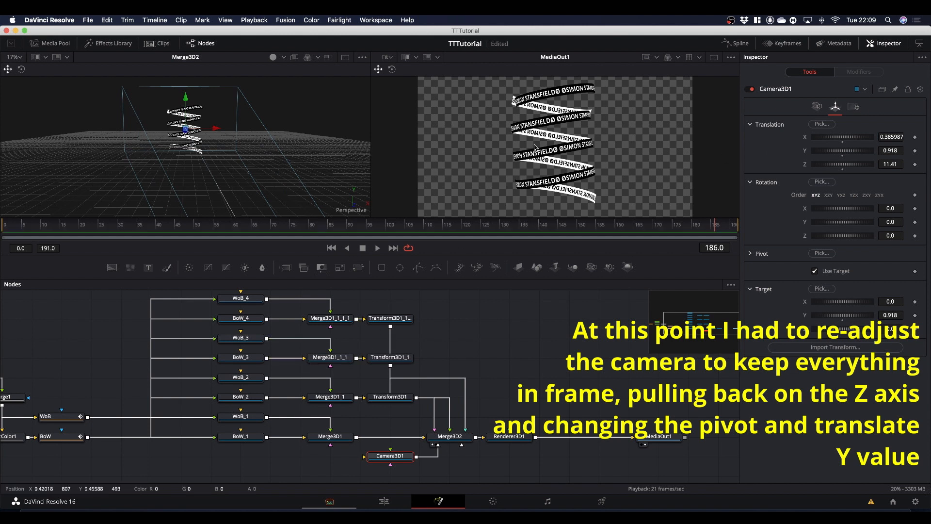
Shift BoW_4 along X to about -0.1 so its end lines up with the white band below.
scroll(590, 125, "up", 5)
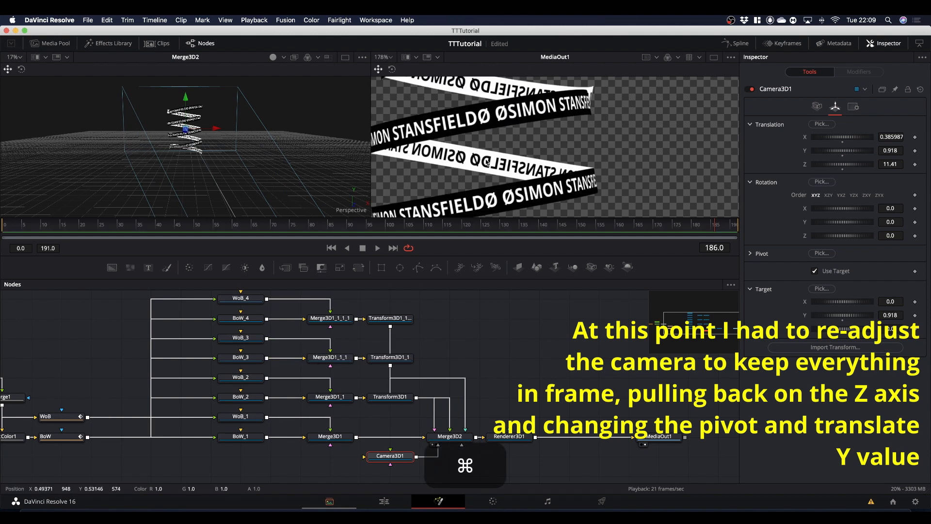
left_click_drag(487, 161, 577, 184)
left_click(242, 339)
left_click(241, 319)
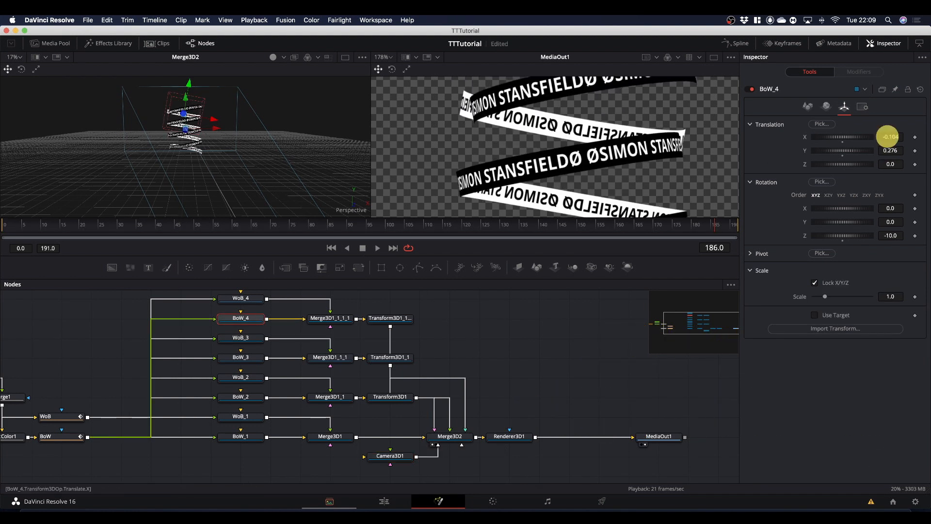
mouse_move(887, 136)
left_mouse_down()
mouse_move(870, 136)
mouse_move(892, 139)
left_mouse_up()
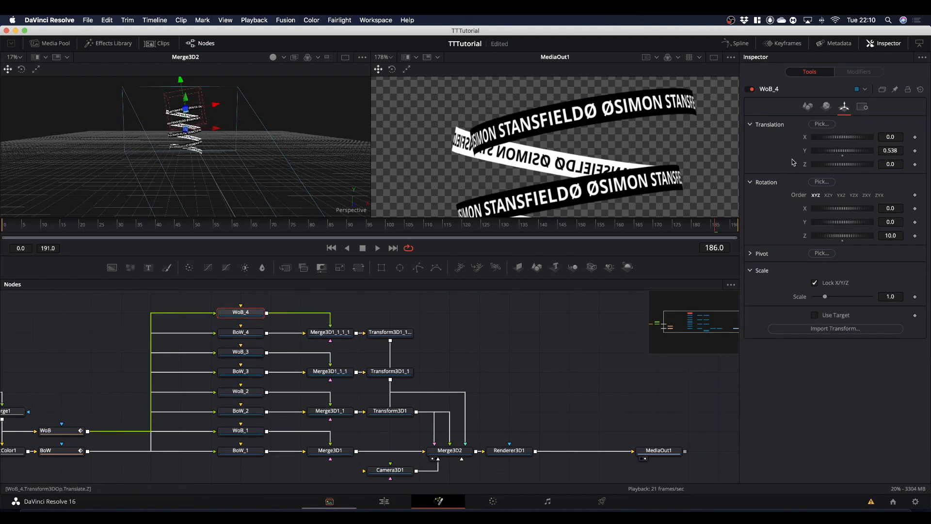
Fine-tune WoB_1, WoB_3 (about X -0.134, Y 0.57) and WoB_4 (X -0.204, Y 0.583) to close the band gaps, and preview the animation.
left_click_drag(861, 139, 891, 151)
scroll(601, 146, "down", 5)
scroll(559, 190, "up", 7)
left_click(240, 431)
left_click_drag(895, 137, 892, 137)
mouse_move(891, 150)
left_mouse_down()
mouse_move(893, 141)
mouse_move(436, 151)
mouse_move(892, 150)
left_mouse_up()
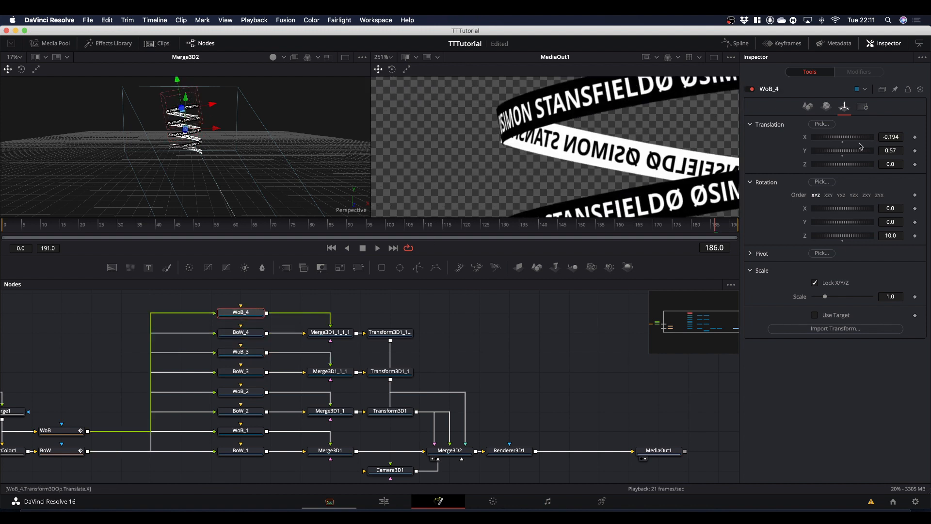
left_click_drag(892, 137, 888, 138)
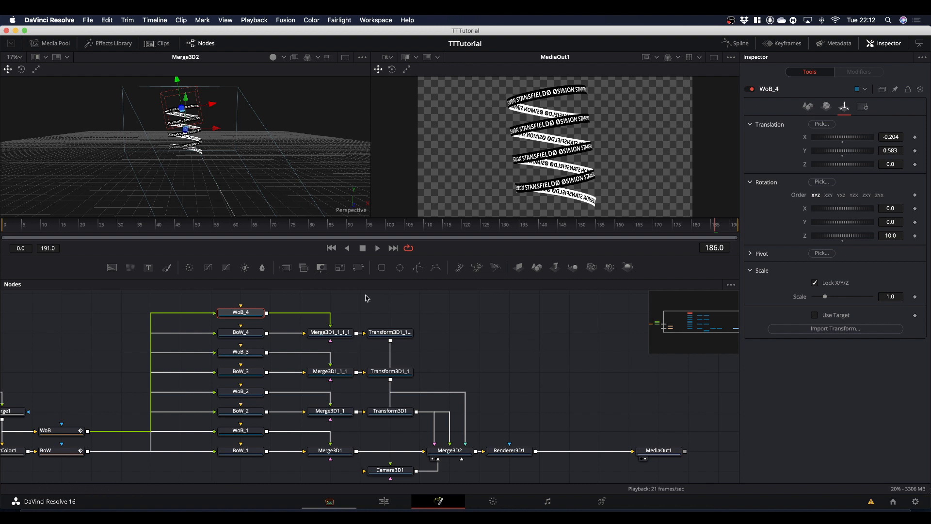
key("space")
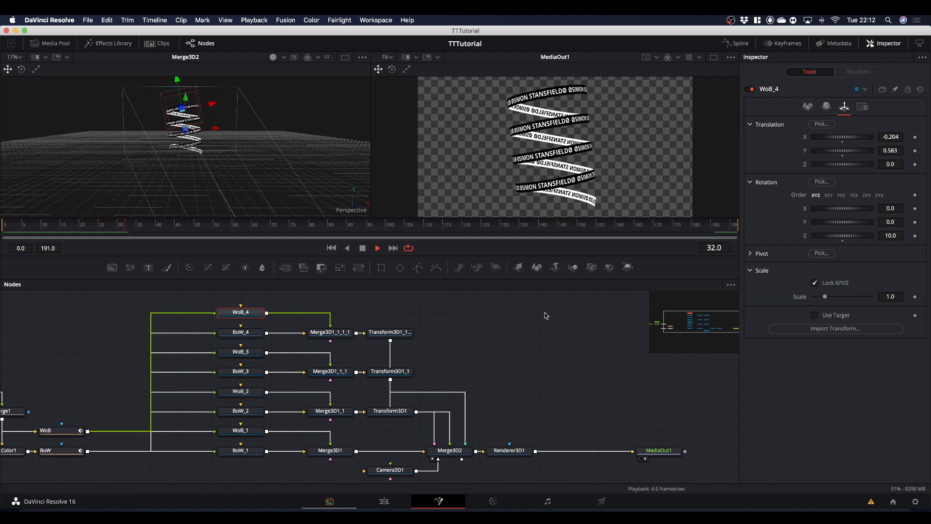
key("space")
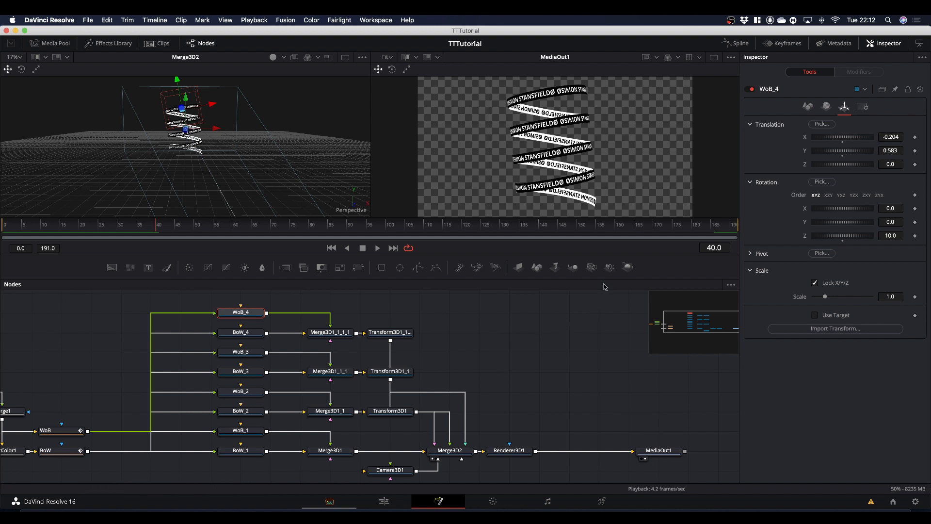
Add two Spot Light nodes side by side in the empty area below Merge3D2 and Renderer3D1.
left_click_drag(610, 270, 479, 471)
scroll(546, 389, "down", 3)
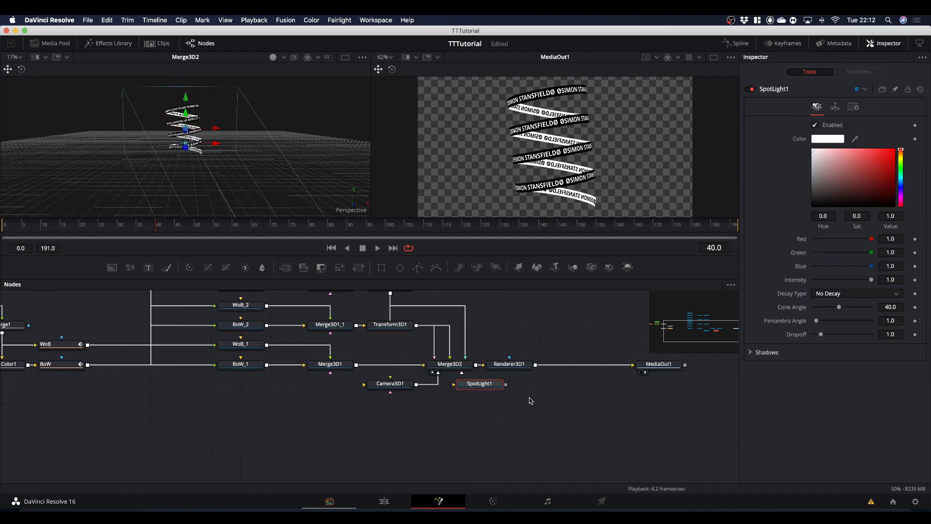
left_click_drag(472, 386, 442, 426)
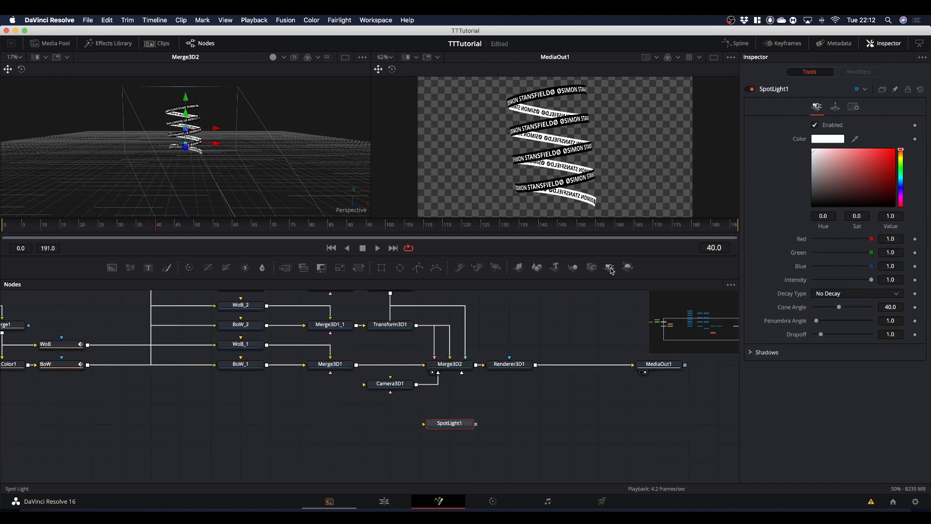
left_click_drag(610, 270, 543, 423)
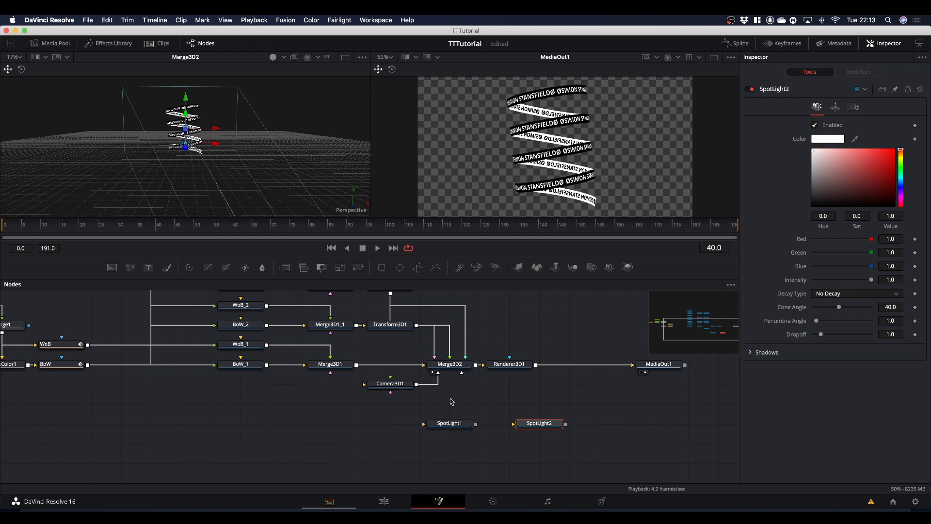
Connect SpotLight1 to Merge3D2 and move the light along Z to 5.36.
left_click_drag(476, 426, 449, 369)
left_click(450, 425)
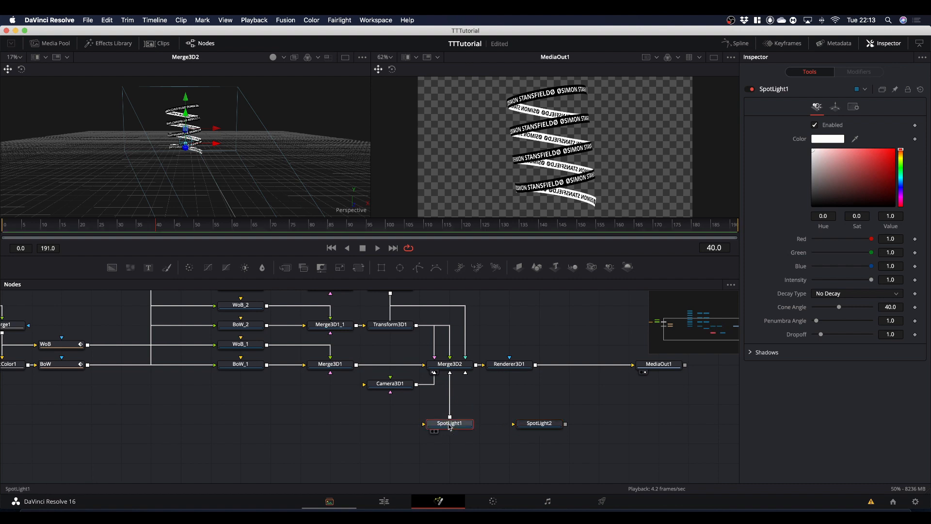
left_click(836, 109)
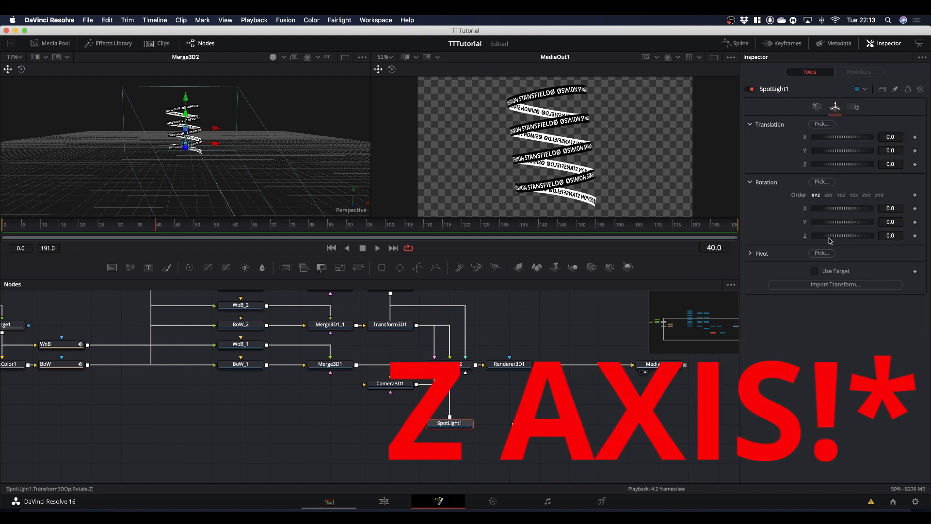
mouse_move(817, 241)
left_mouse_down()
mouse_move(831, 239)
mouse_move(800, 244)
mouse_move(817, 240)
left_mouse_up()
double_click(842, 243)
left_click_drag(849, 166, 870, 169)
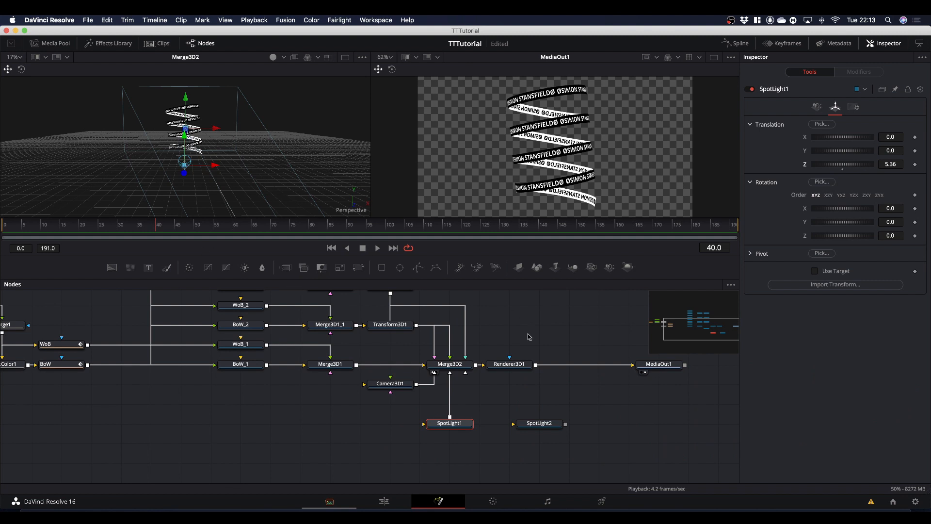
Enable Use Target on SpotLight1 and copy Camera3D1's target Y value of 0.918 into its target Y.
left_click(390, 383)
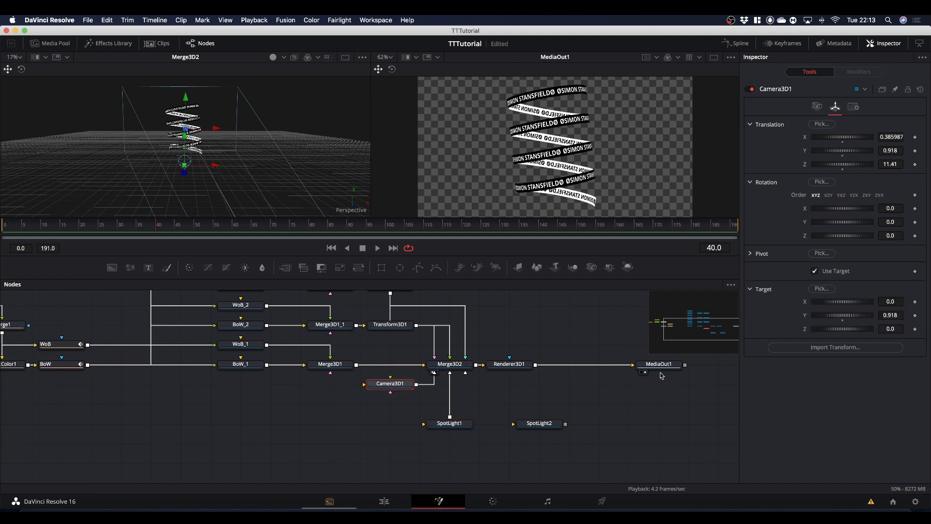
left_click(892, 314)
right_click(892, 315)
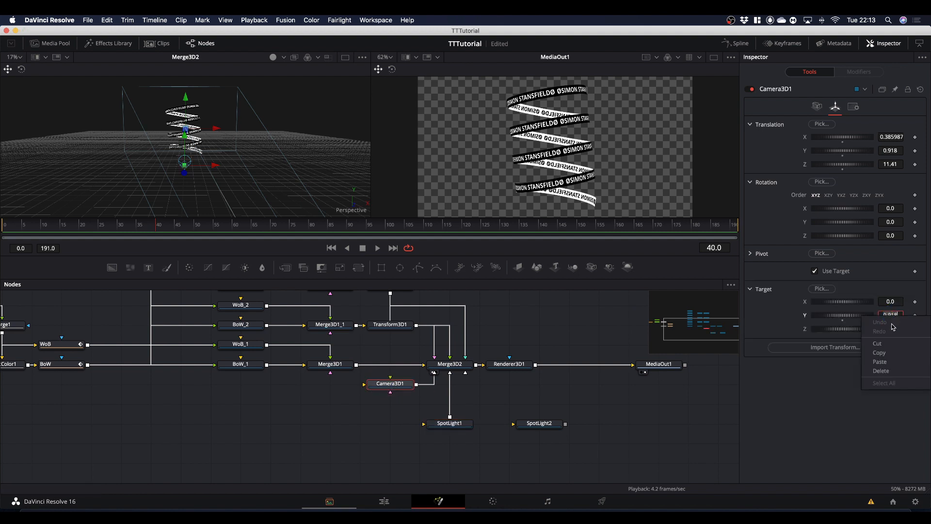
left_click(891, 352)
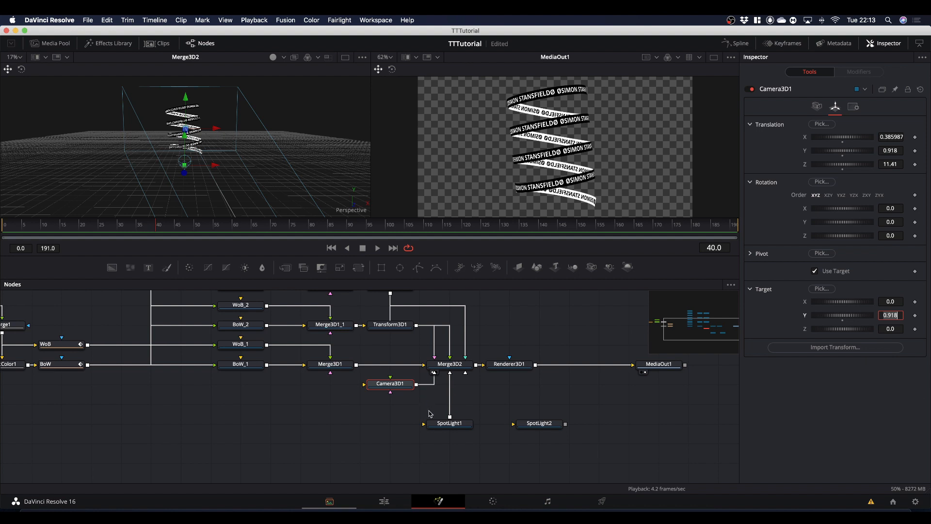
left_click(450, 425)
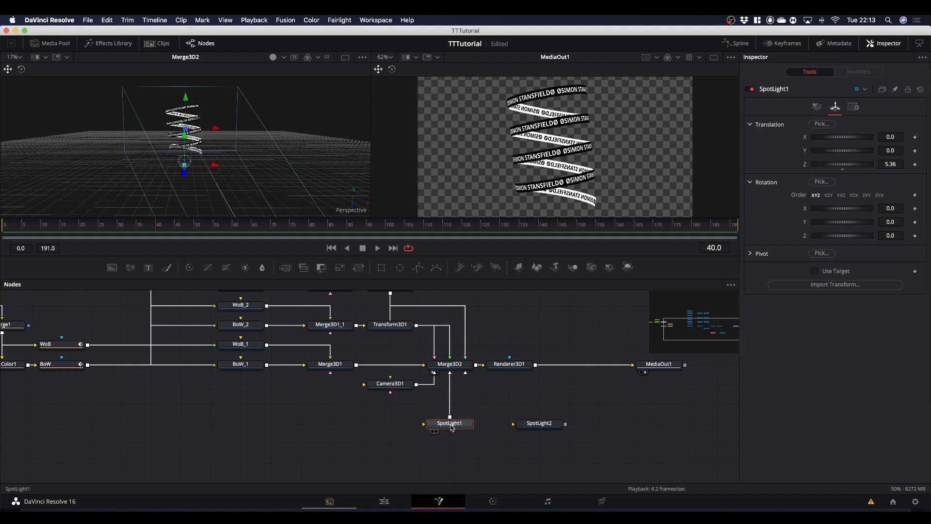
left_click(815, 271)
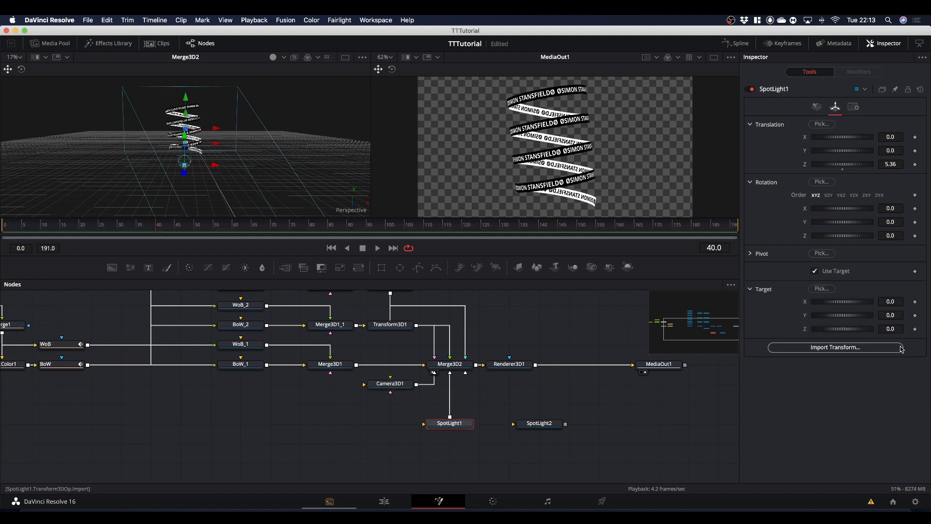
left_click(892, 315)
right_click(892, 316)
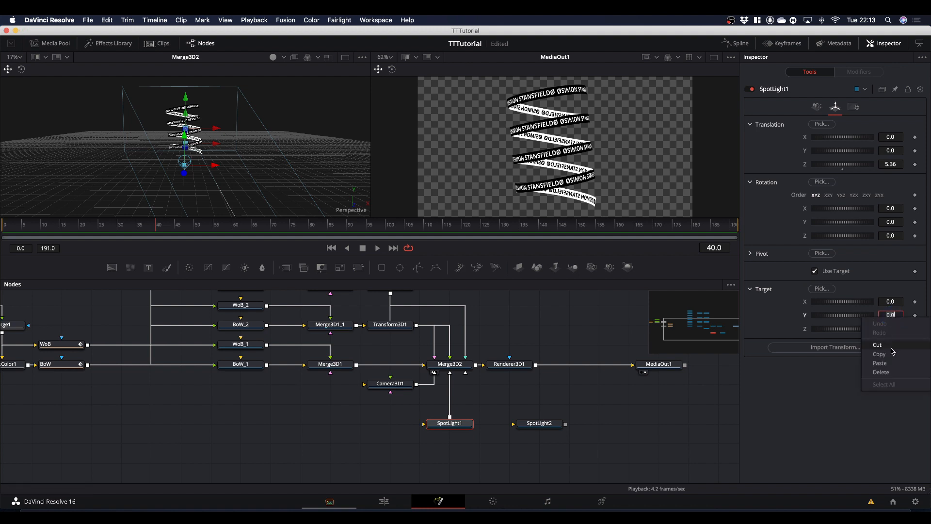
left_click(887, 364)
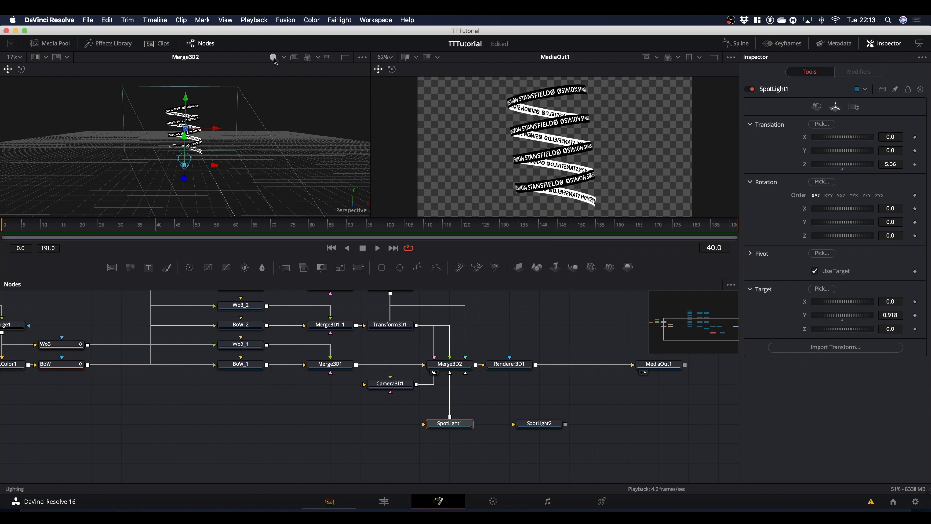
Enable lighting and shadows on Renderer3D1.
left_click(514, 367)
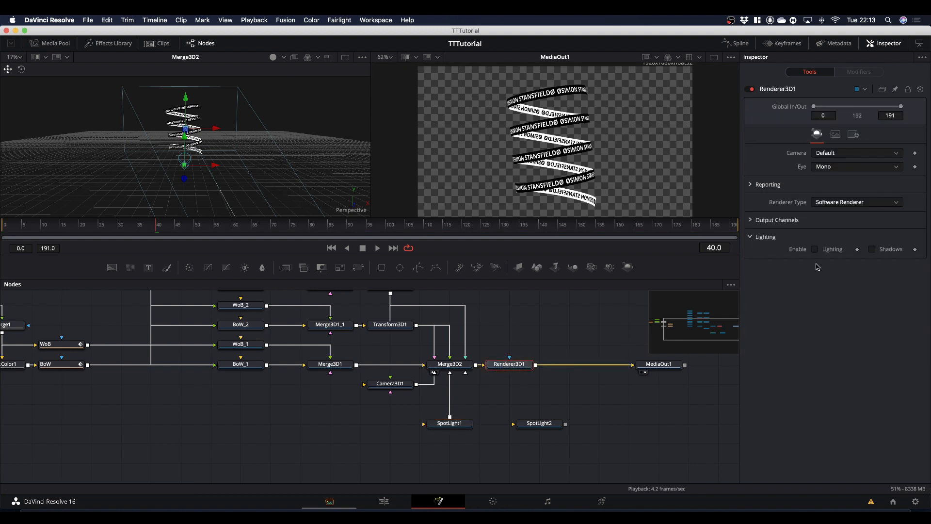
left_click(815, 248)
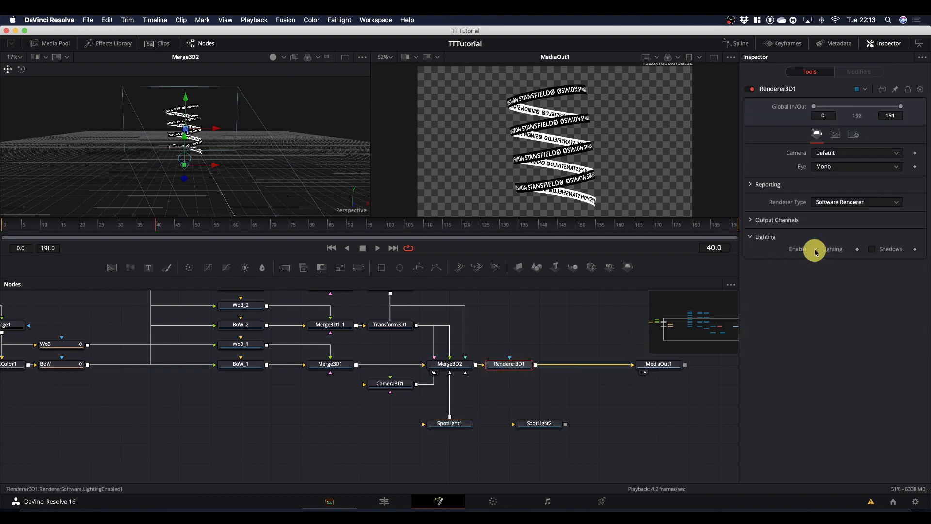
left_click(871, 250)
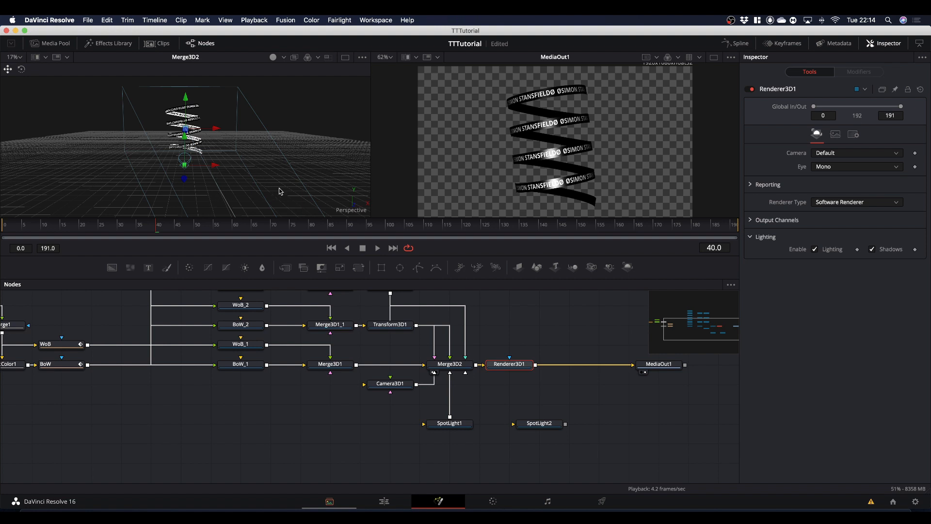
Reposition SpotLight1 in the 3D view, raising it and offsetting it along X to the left of the text spiral.
key("super")
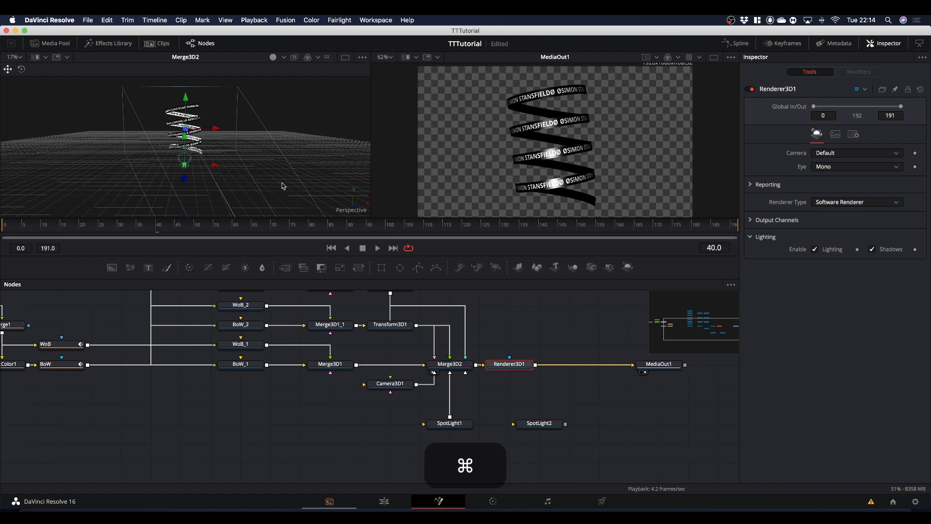
left_click_drag(269, 190, 248, 193)
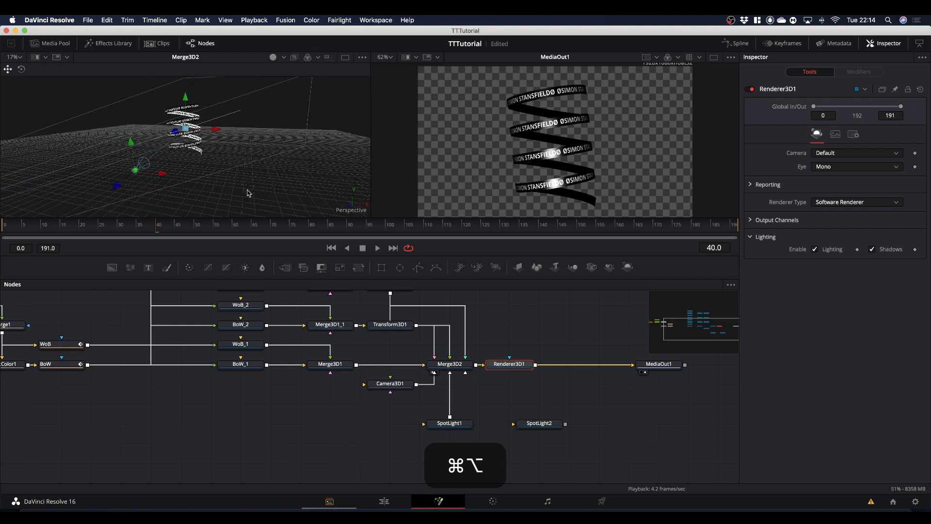
left_click_drag(132, 148, 123, 68)
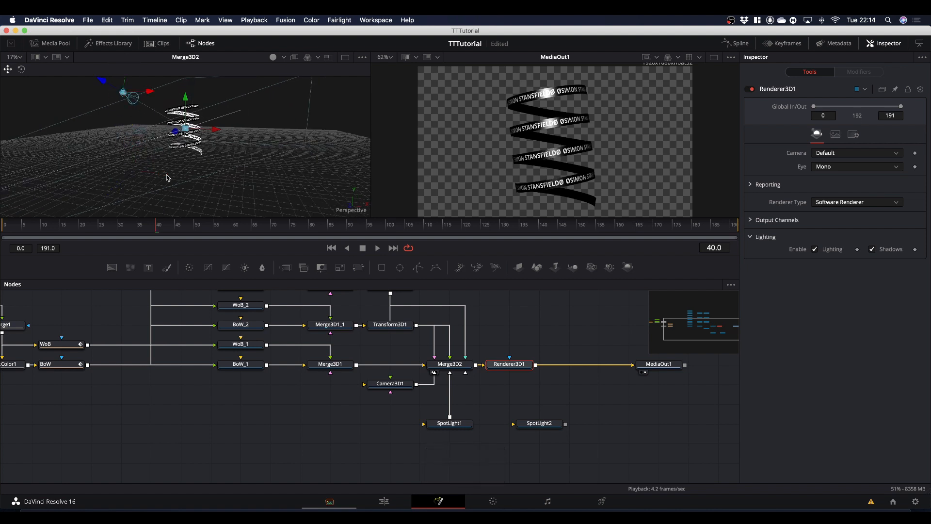
left_click_drag(183, 191, 210, 204)
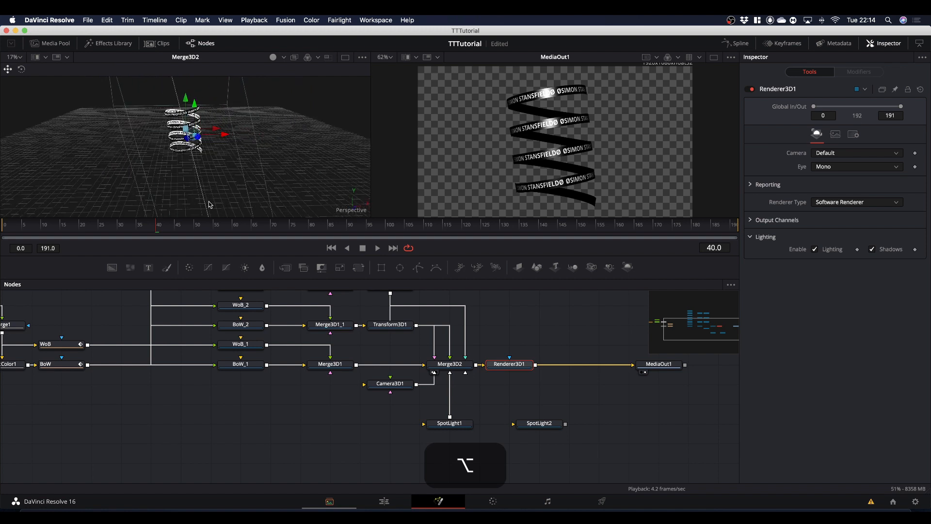
left_click_drag(224, 134, 125, 139)
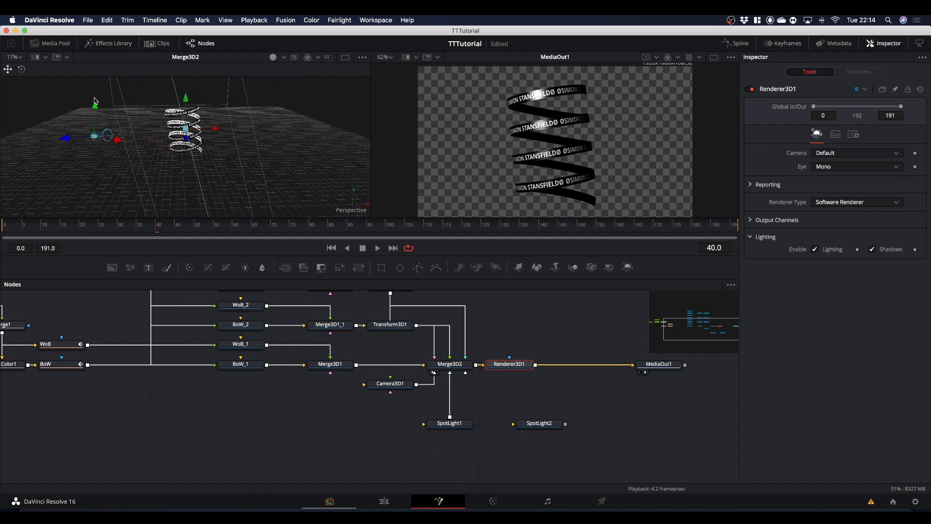
left_click_drag(96, 109, 96, 83)
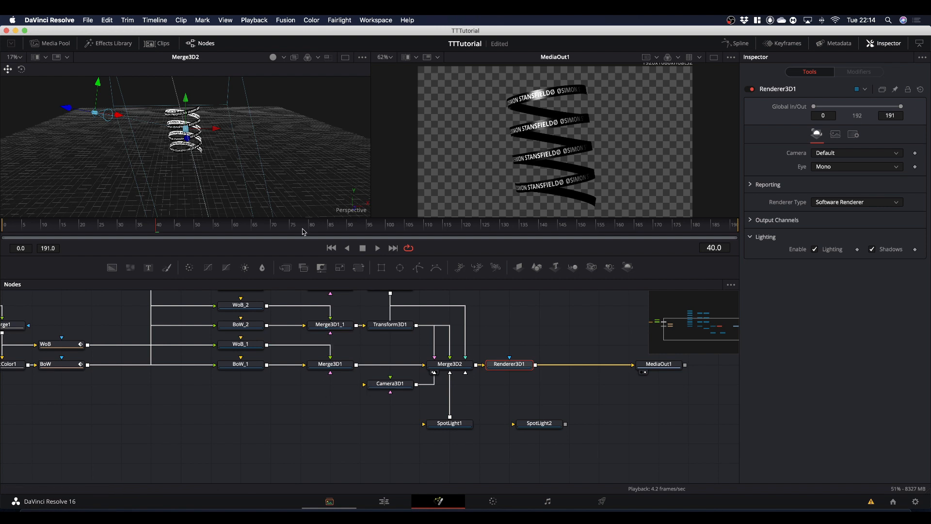
Connect SpotLight2 to Merge3D2 and move the light behind the spiral to Z -6.38.
left_click(544, 425)
left_click_drag(544, 425, 467, 368)
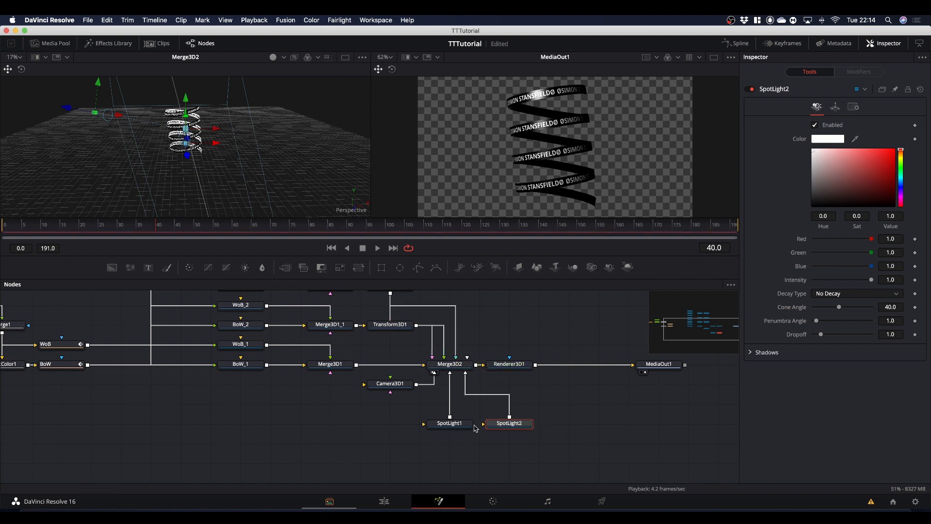
left_click(509, 423)
left_click(834, 108)
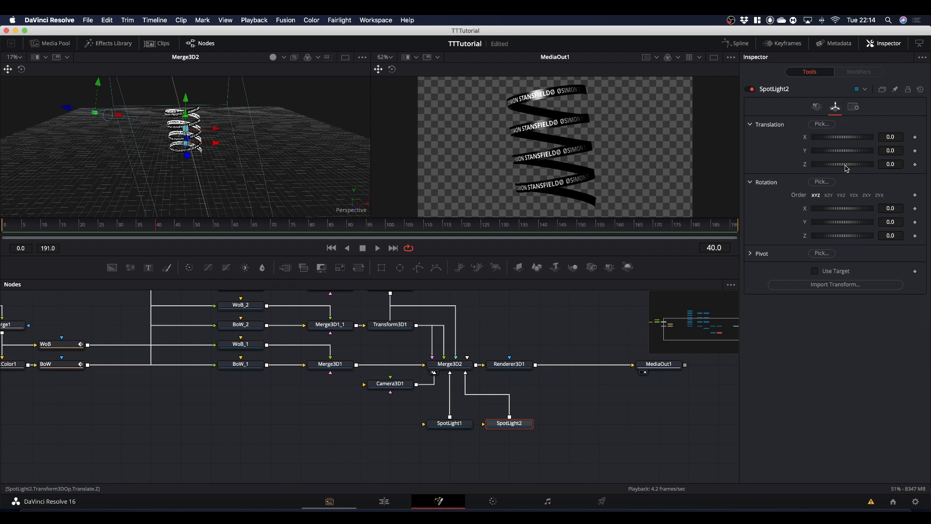
left_click_drag(846, 169, 822, 169)
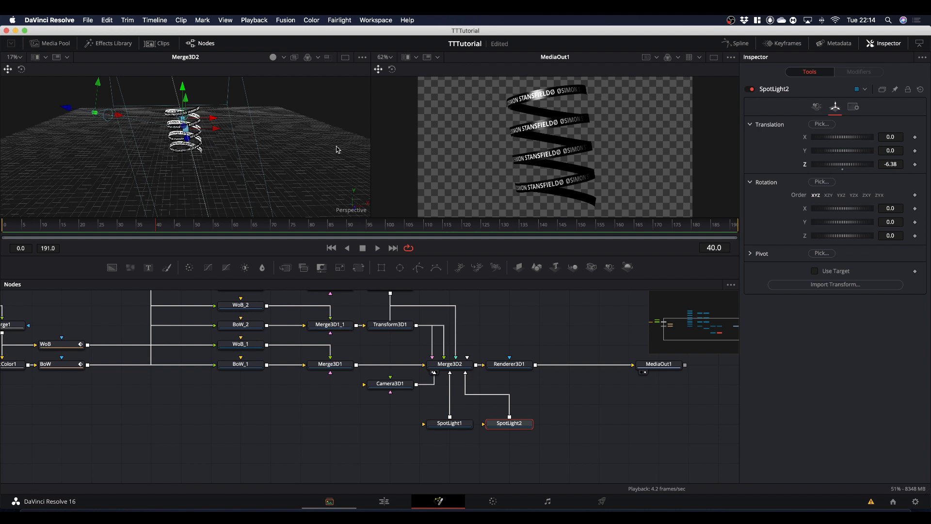
Enable Use Target on SpotLight2 and paste the copied 0.918 into its target Y.
left_click_drag(314, 158, 255, 153)
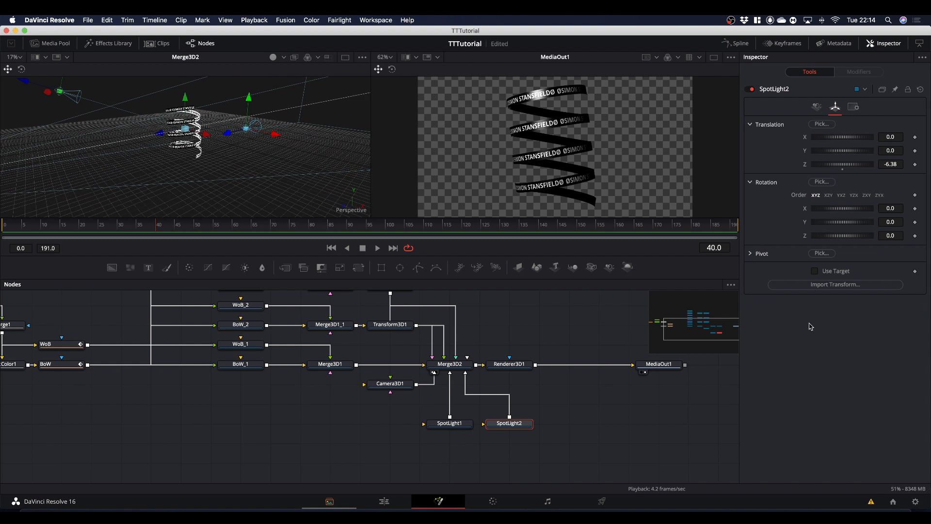
left_click(815, 271)
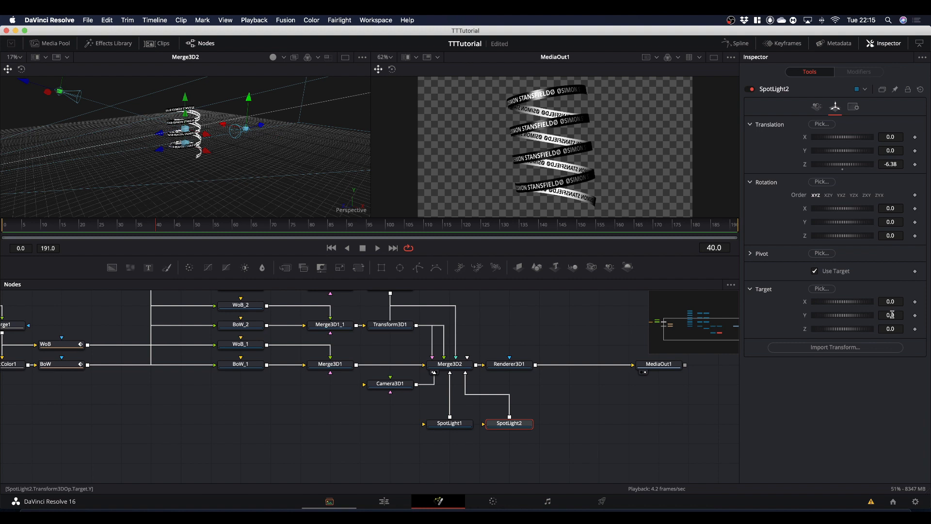
left_click(892, 314)
right_click(892, 314)
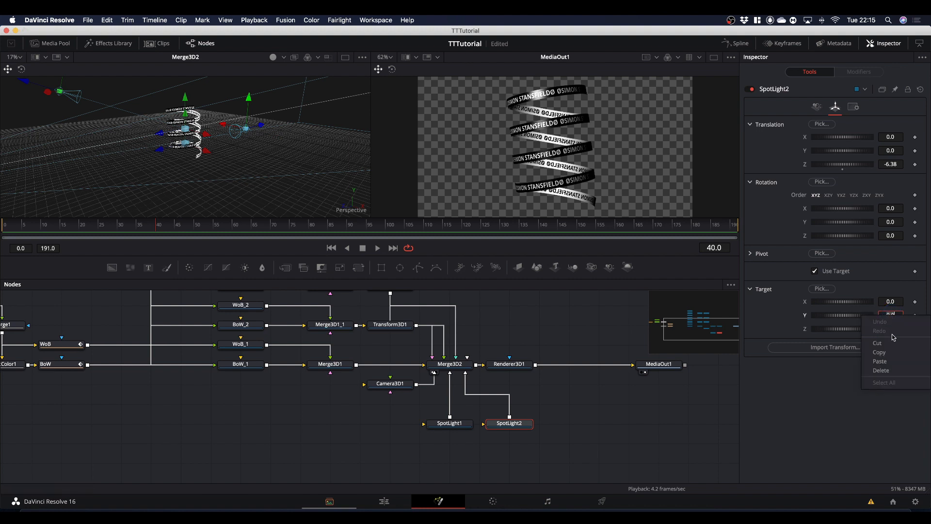
left_click(890, 361)
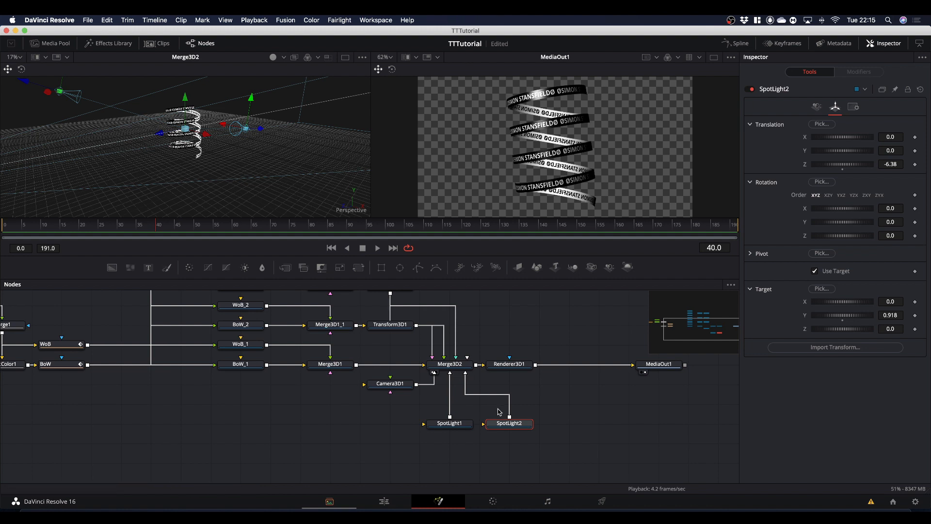
Arrange both spotlight nodes evenly beneath Merge3D2 and move MediaOut1 farther from Renderer3D1 to make room.
left_click_drag(439, 426, 408, 426)
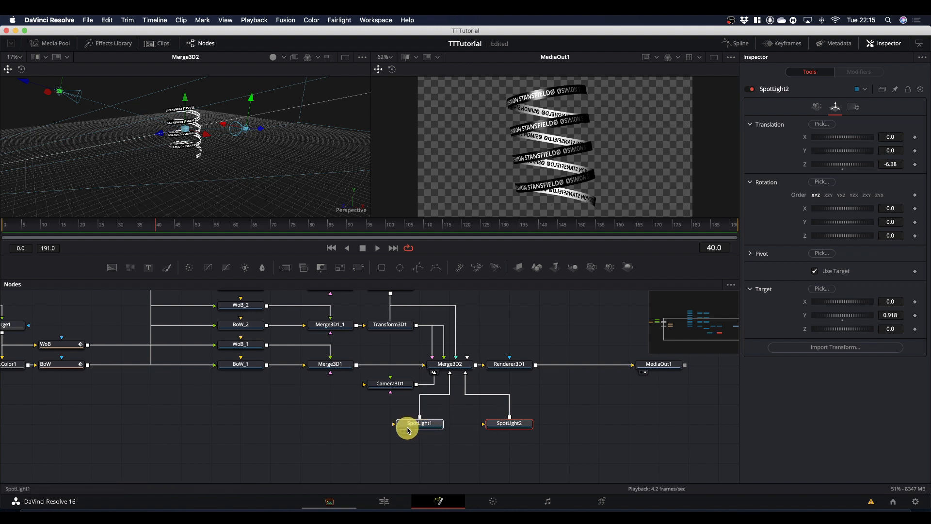
left_click_drag(501, 424, 471, 426)
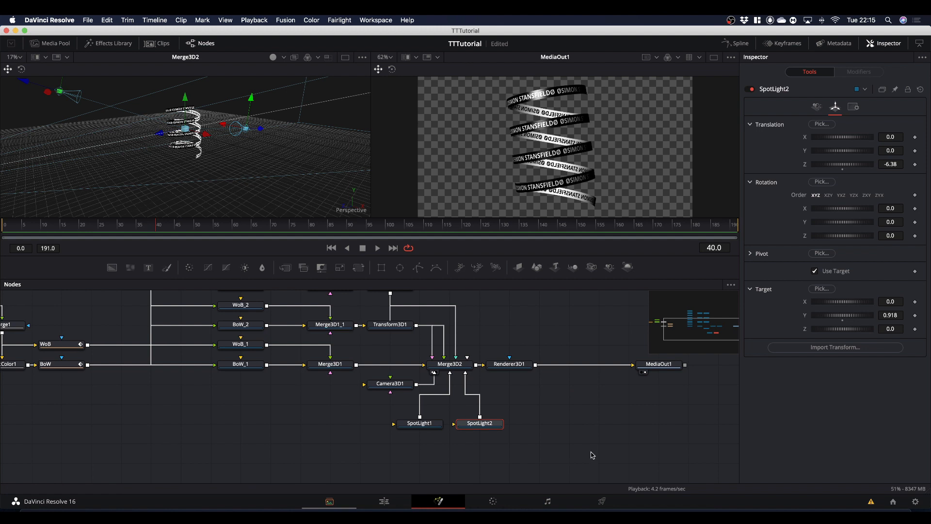
left_click_drag(613, 418, 515, 438)
left_click_drag(562, 388, 652, 389)
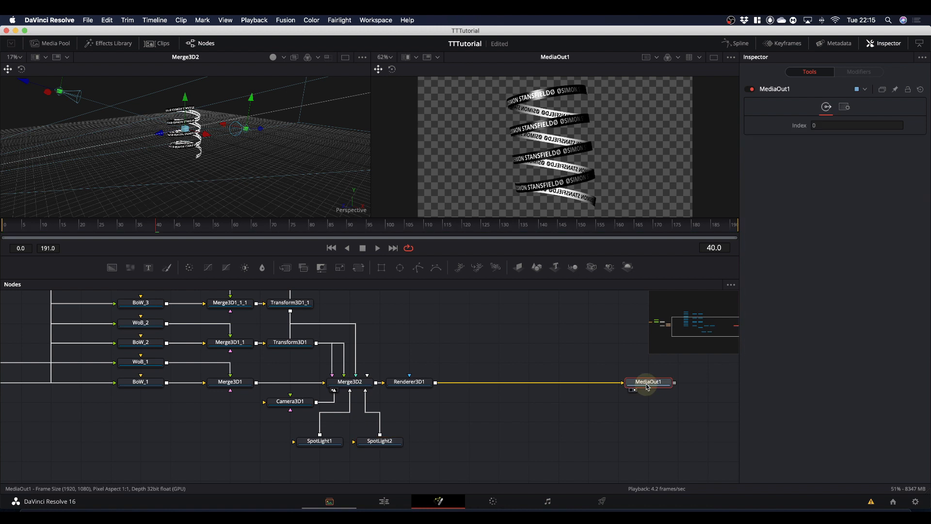
Insert a Grid Warp node after Renderer3D1 and set its X and Y grid sizes to 1.
left_click(416, 382)
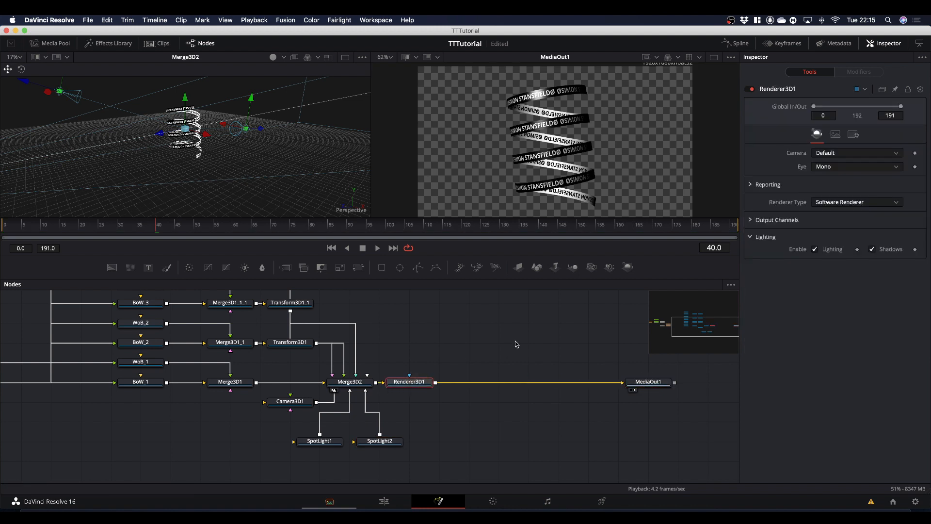
key("shift+space")
type("transform")
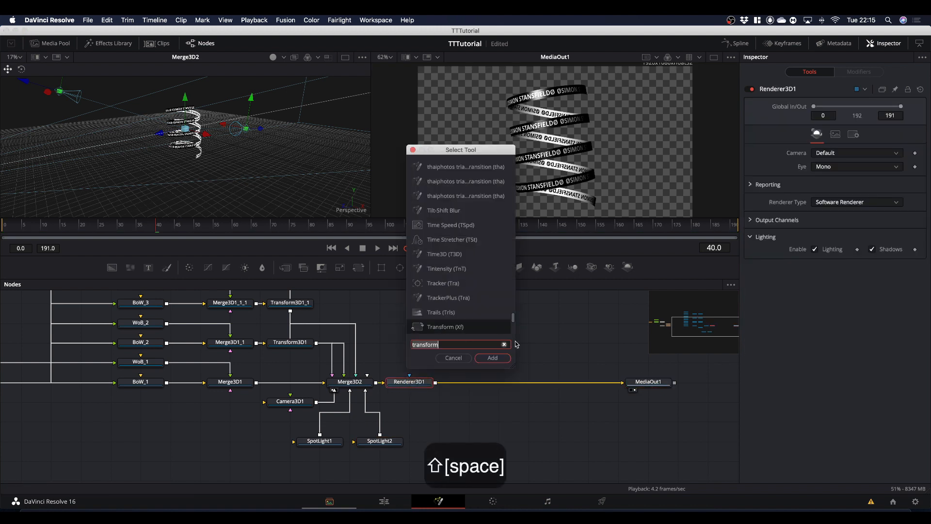
key("BackSpace")
key("BackSpace")
key("BackSpace")
key("BackSpace")
key("BackSpace")
key("BackSpace")
key("BackSpace")
key("BackSpace")
key("BackSpace")
type("warp")
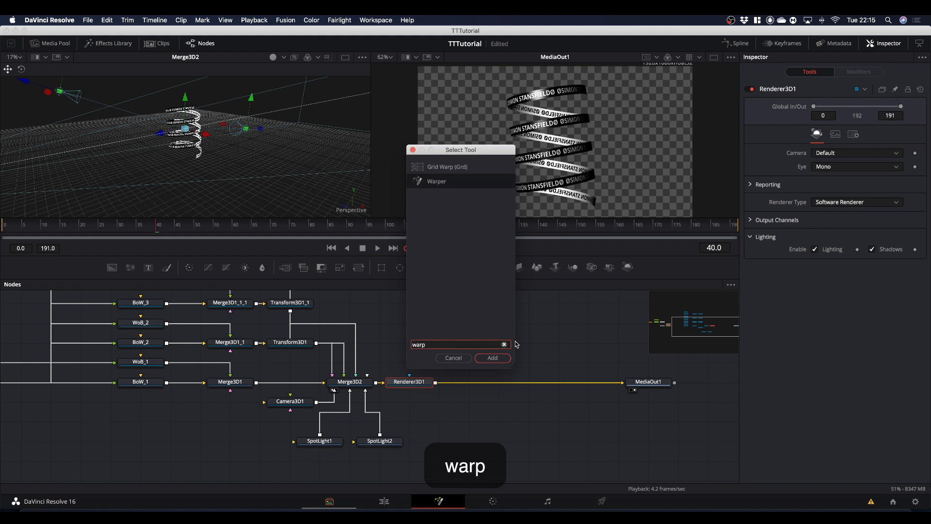
key("Up")
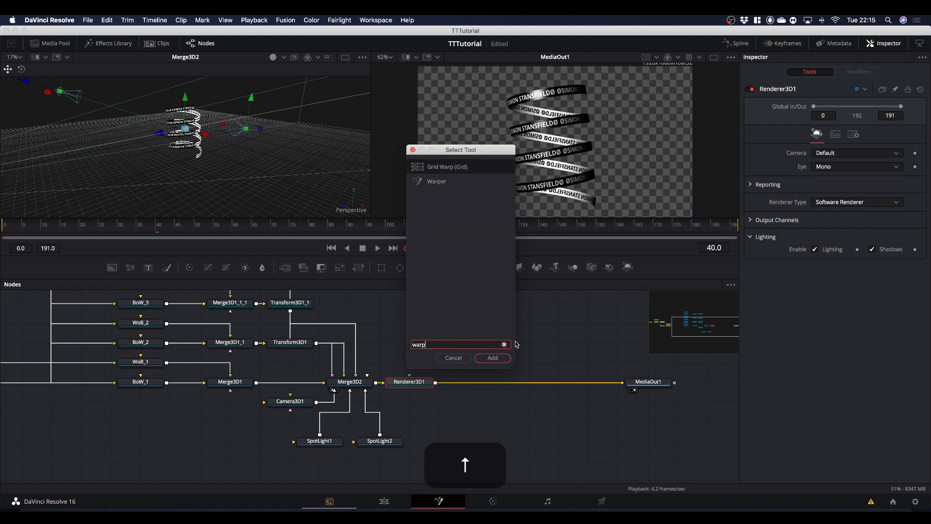
key("Return")
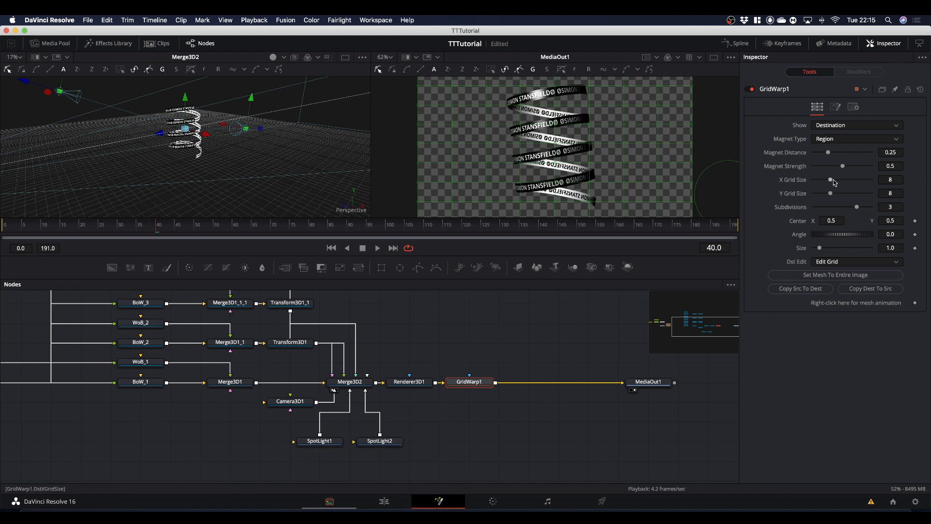
left_click_drag(831, 181, 769, 182)
left_click_drag(830, 193, 731, 197)
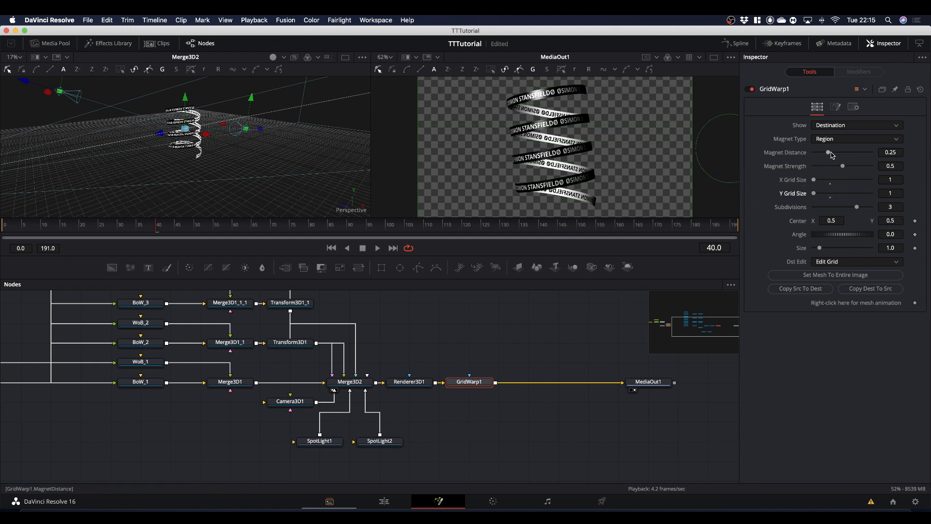
Set the Grid Warp magnet distance to about 0.102 and show MediaOut1 alone in a taller single viewer.
left_click_drag(829, 154, 820, 154)
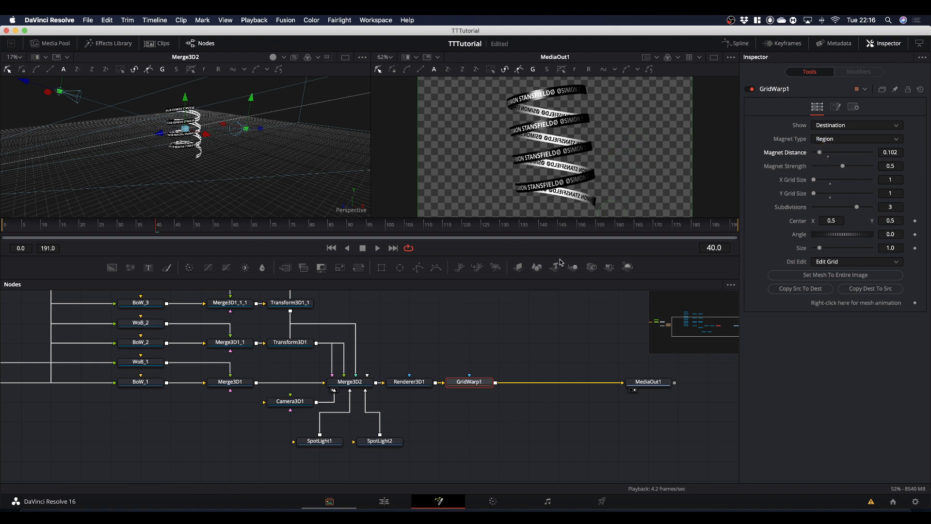
left_click_drag(560, 256, 557, 413)
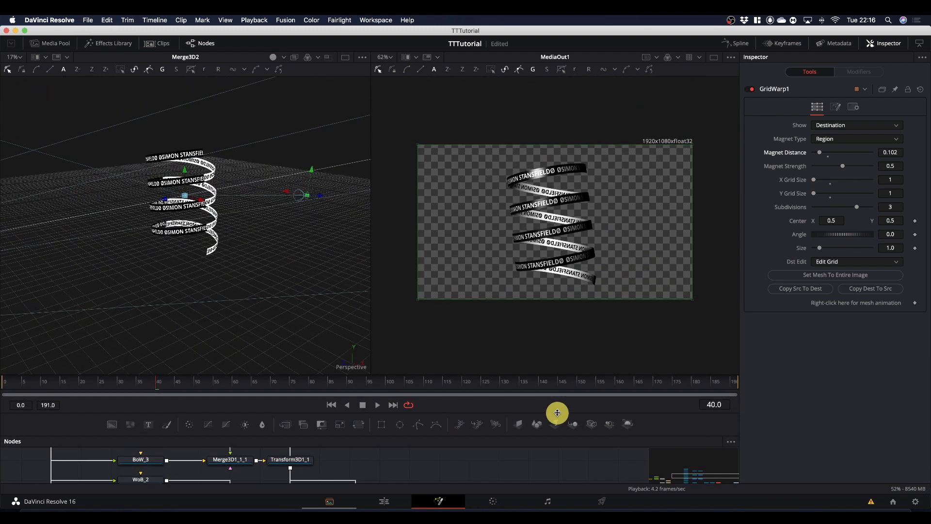
left_click(713, 58)
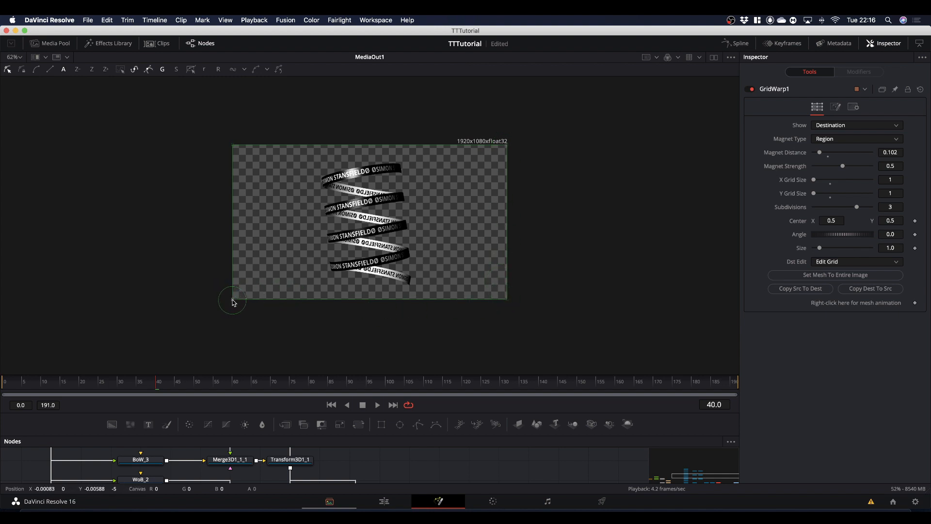
Pull both lower corners of the warp grid inward and slightly down to taper the spiral's base into a narrow tip.
left_click_drag(233, 302, 355, 300)
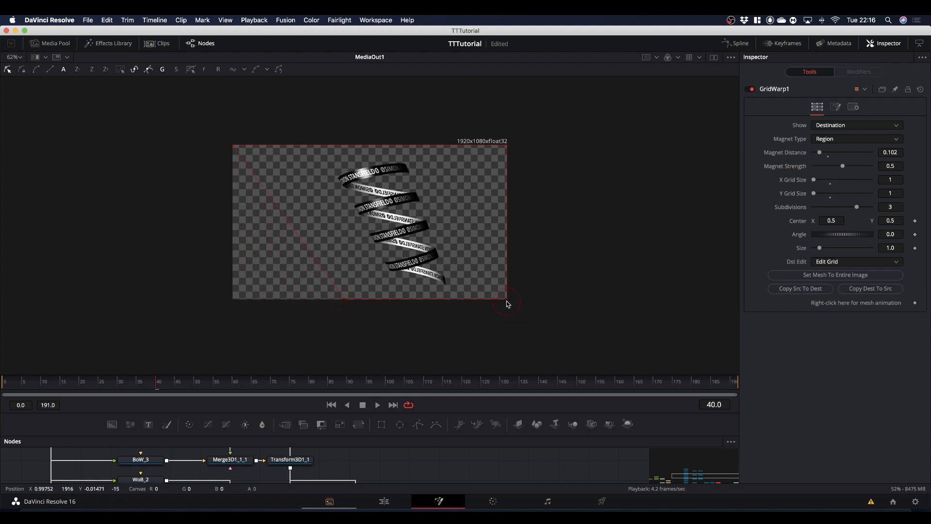
left_click_drag(506, 300, 364, 300)
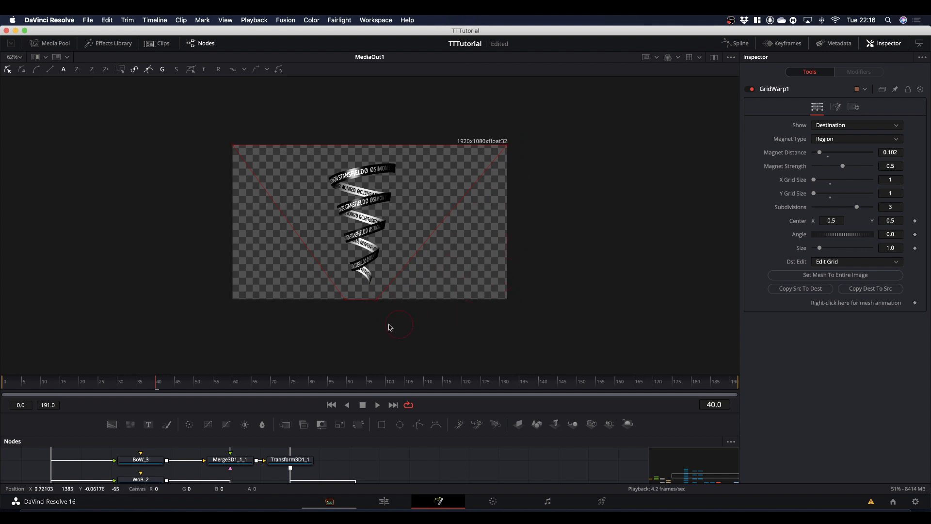
left_click_drag(377, 302, 340, 309)
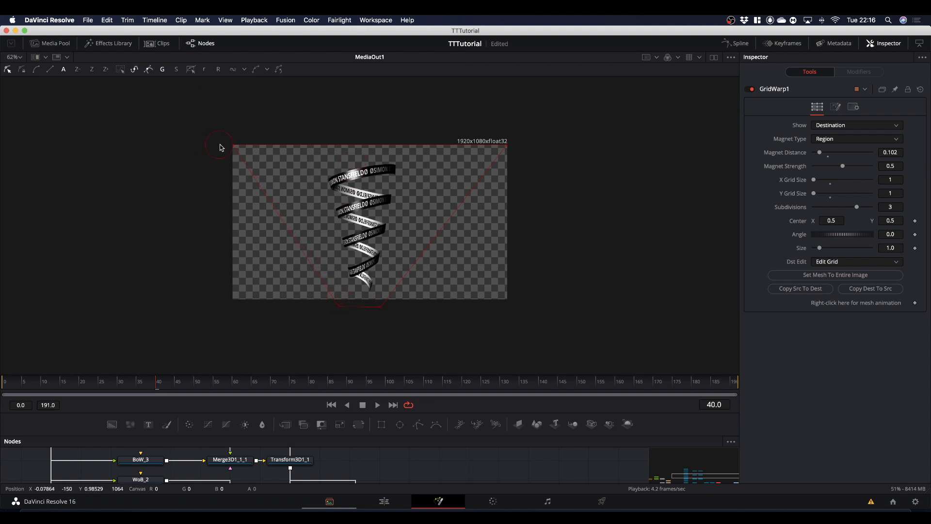
Spread the two upper corners of the warp grid well outside the frame to widen the tornado's top, then fine-tune their heights.
left_click_drag(232, 147, 157, 121)
left_click_drag(507, 146, 620, 142)
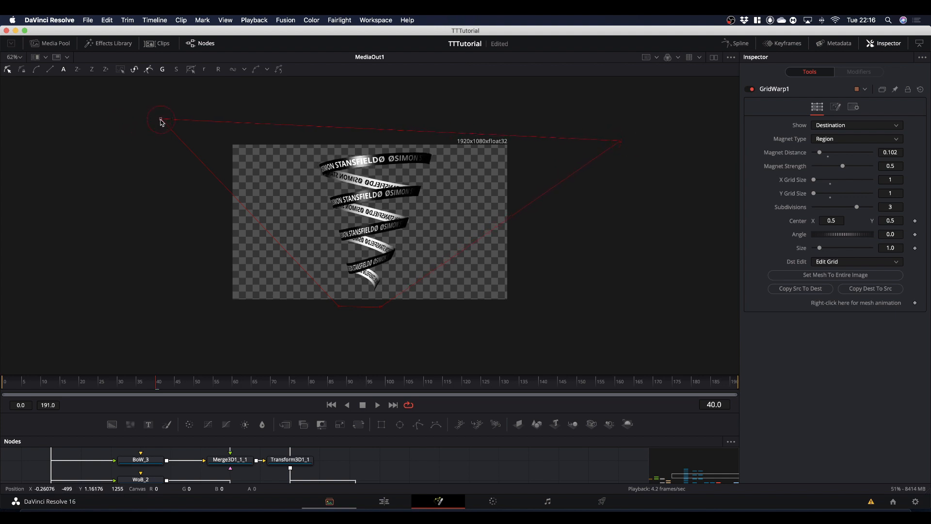
mouse_move(161, 122)
left_mouse_down()
mouse_move(152, 117)
mouse_move(160, 112)
left_mouse_up()
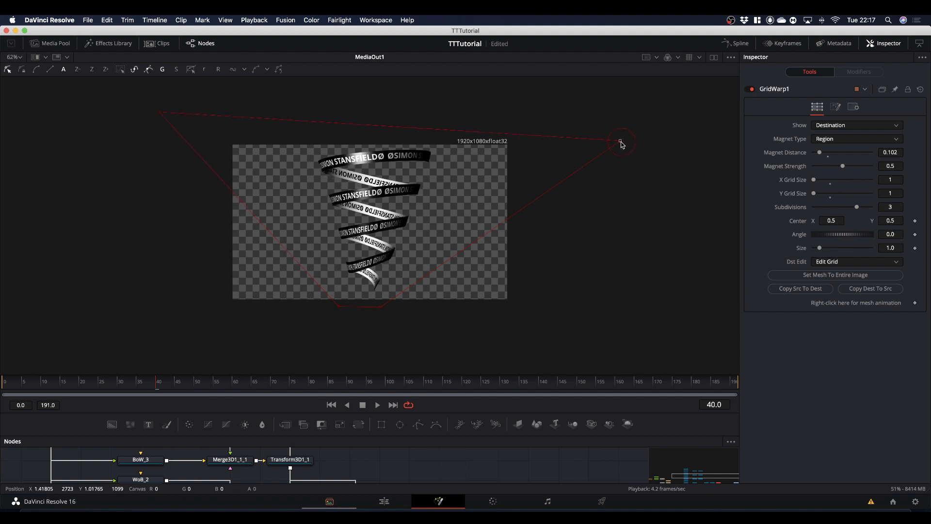
left_click_drag(622, 145, 618, 155)
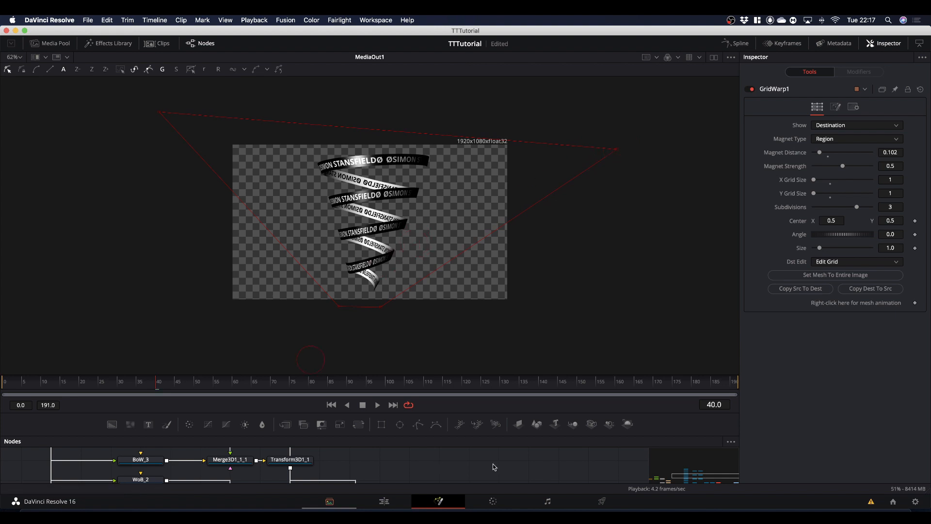
Add a Background node, merge the GridWarp1 output over it with Merge2, and connect Merge2 to MediaOut1.
left_click_drag(555, 412, 525, 258)
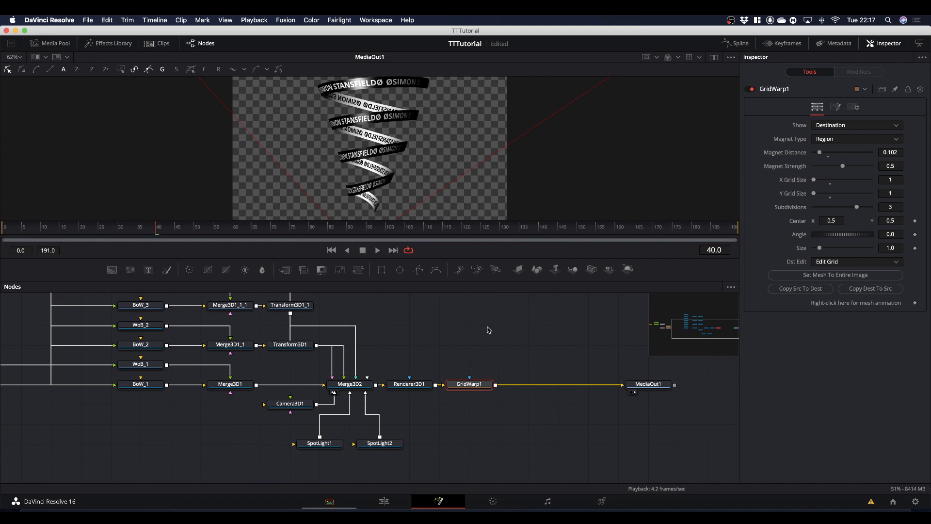
left_click(463, 329)
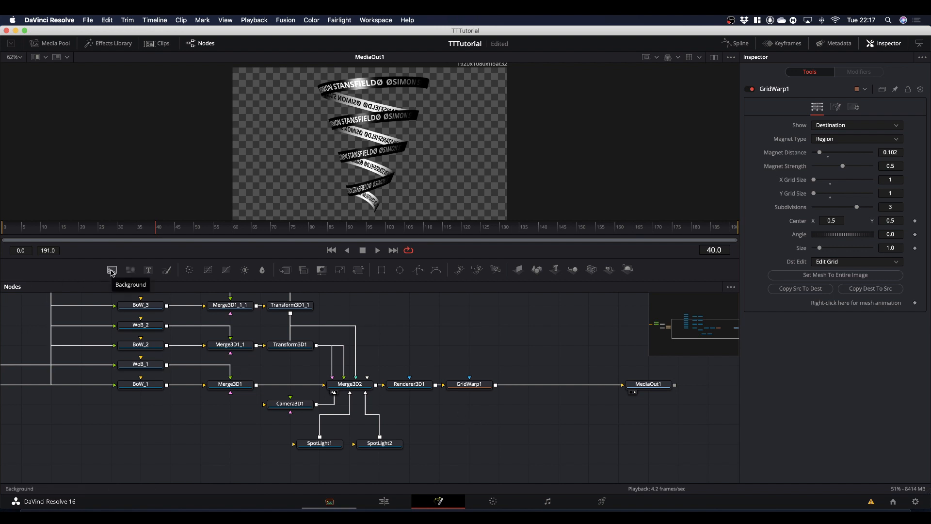
left_click_drag(111, 272, 495, 407)
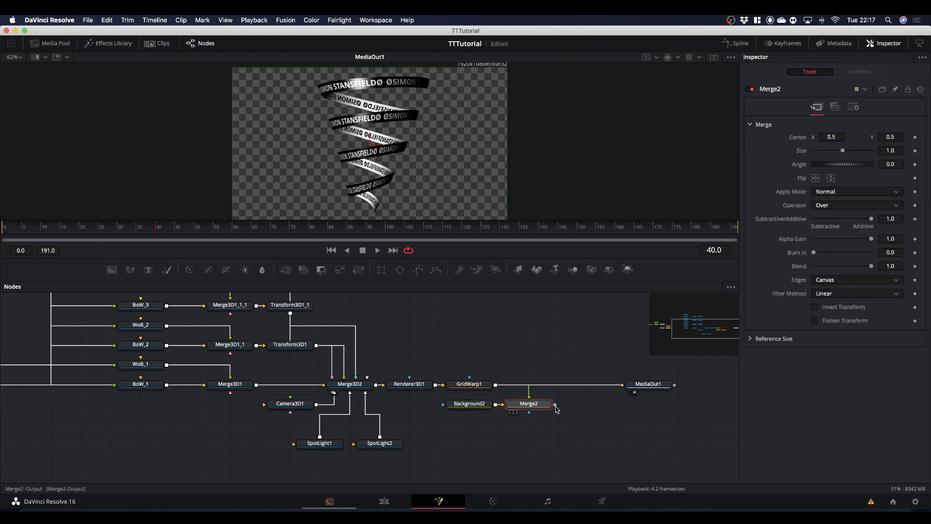
left_click_drag(557, 409, 620, 386)
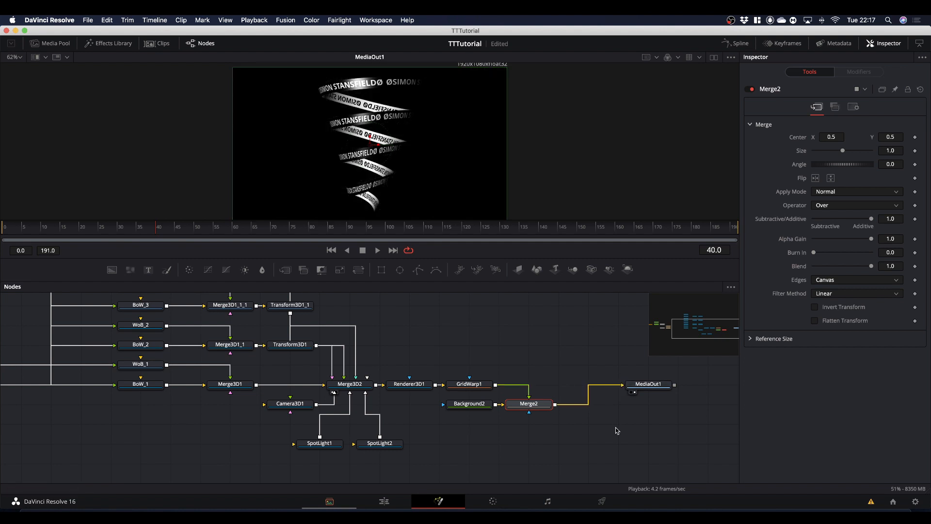
Set Background2 to a muted reddish grey with saturation 0.181 and value 0.386, and reconnect GridWarp1 directly to MediaOut1.
left_click(454, 404)
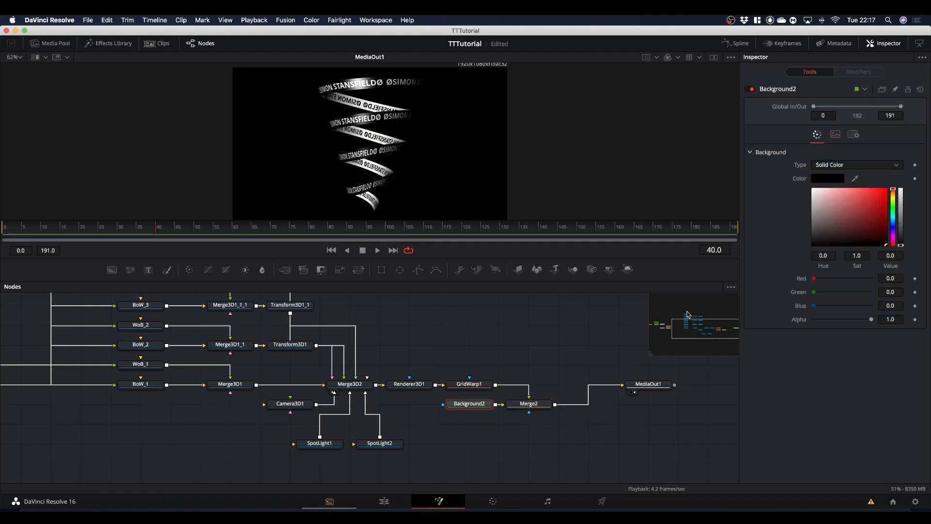
left_click_drag(850, 202, 825, 224)
left_click_drag(529, 397, 623, 386)
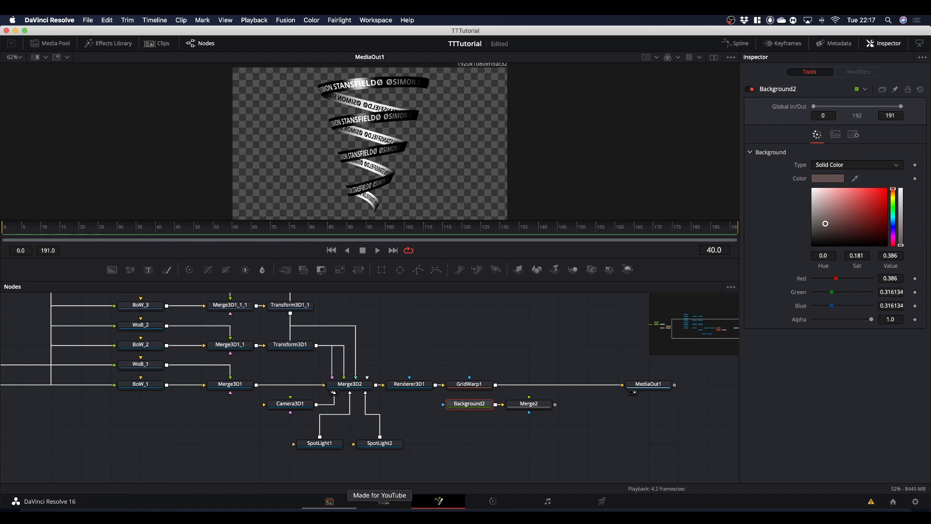
Switch to the Edit page and play the Fusion Composition clip from its start to review the tornado text animation.
left_click(384, 501)
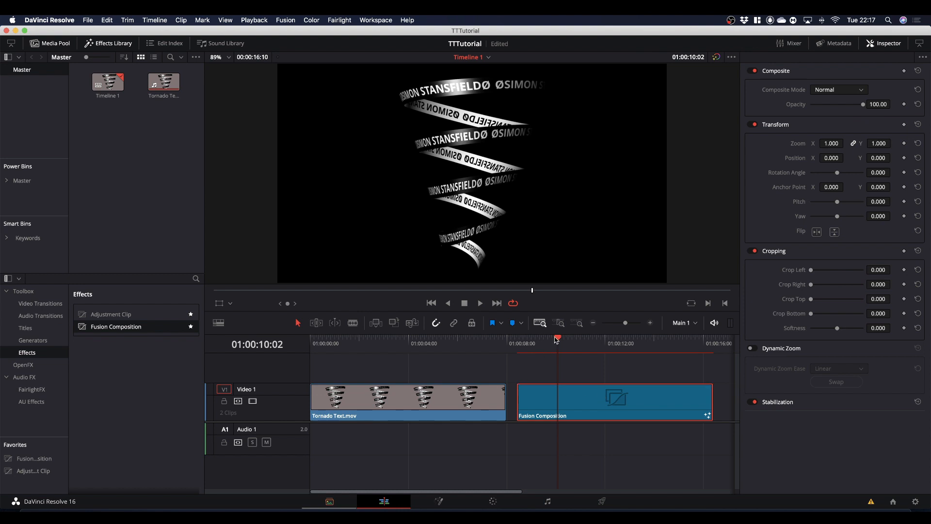
left_click_drag(559, 341, 522, 341)
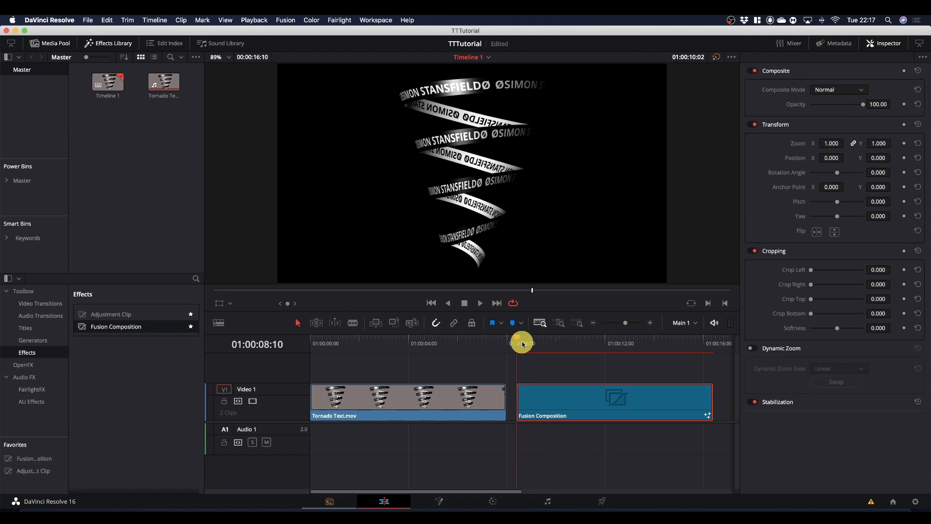
key("space")
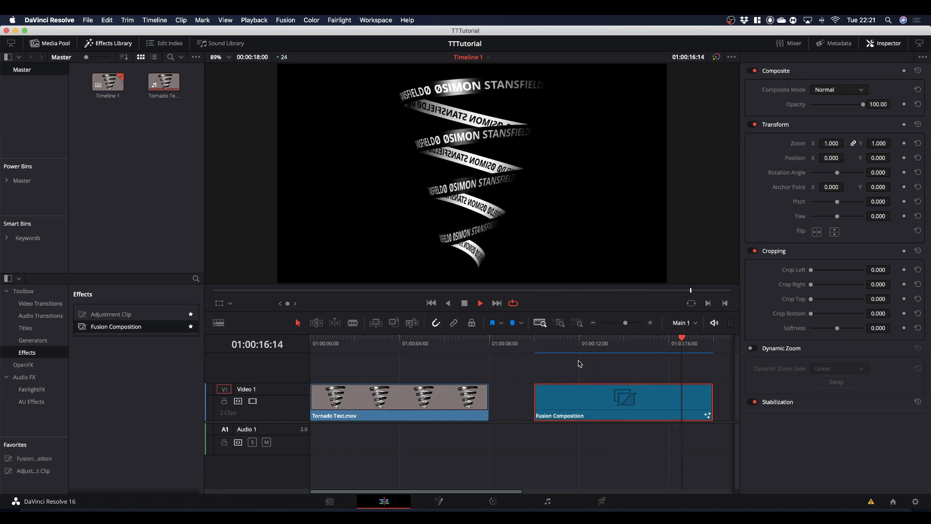
key("Up")
key("Up")
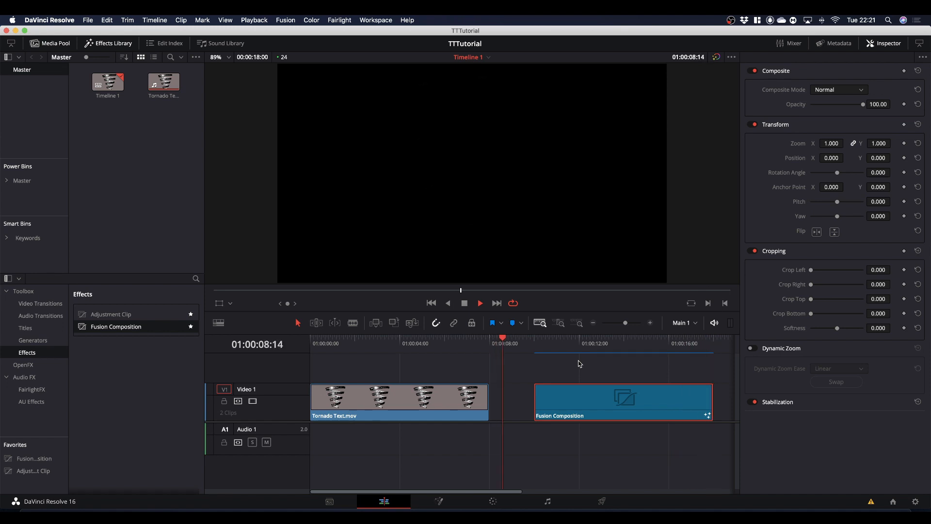